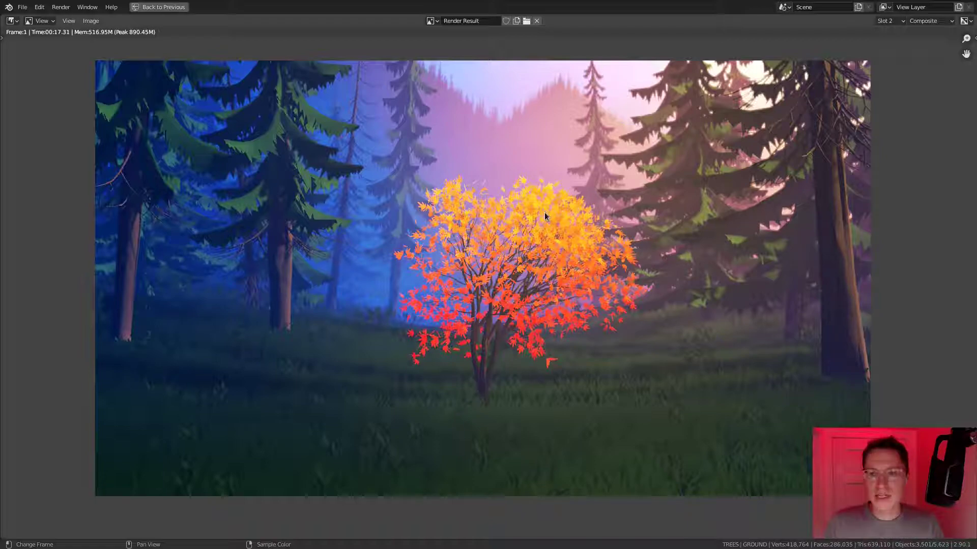
Add a bright yellow annotation layer to the render view.
key("n")
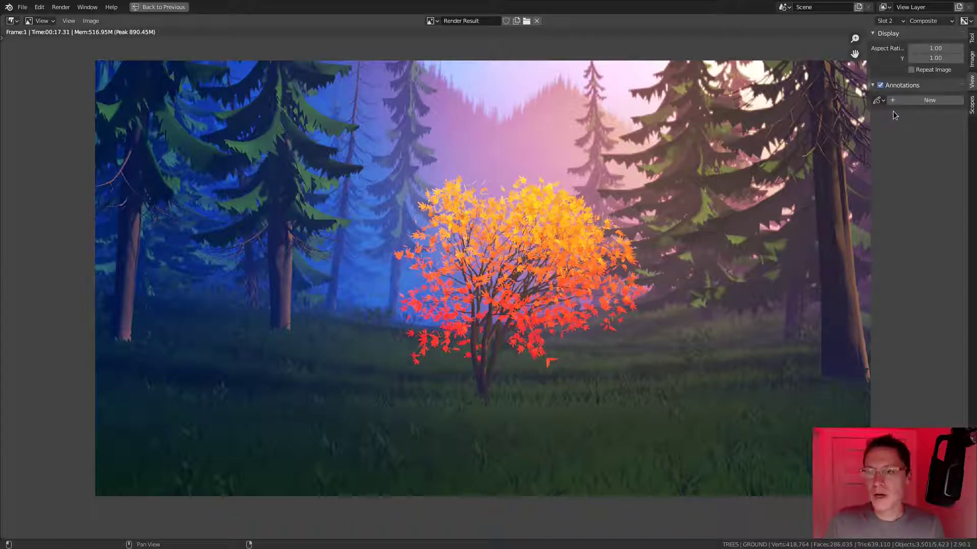
left_click(922, 101)
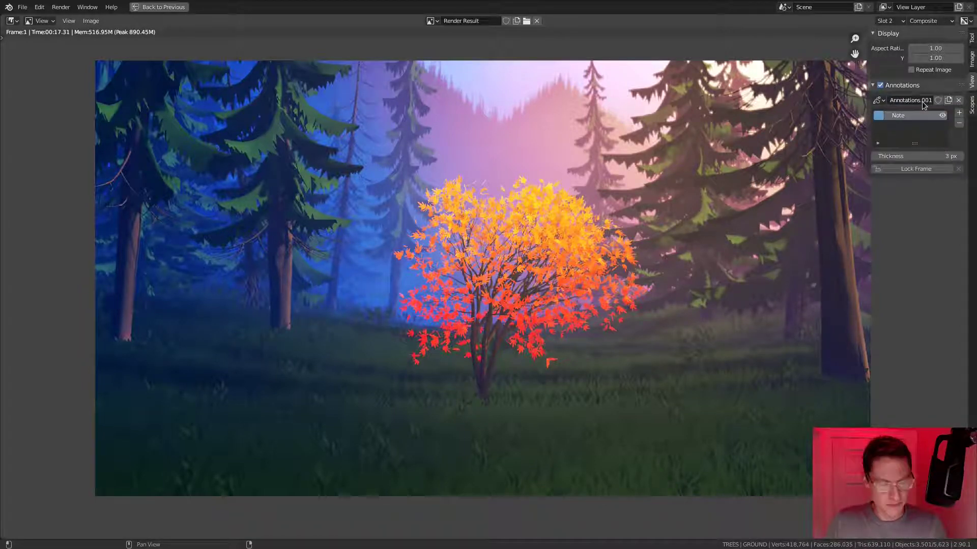
left_click(878, 116)
left_click_drag(820, 168, 815, 176)
left_click_drag(876, 142, 875, 133)
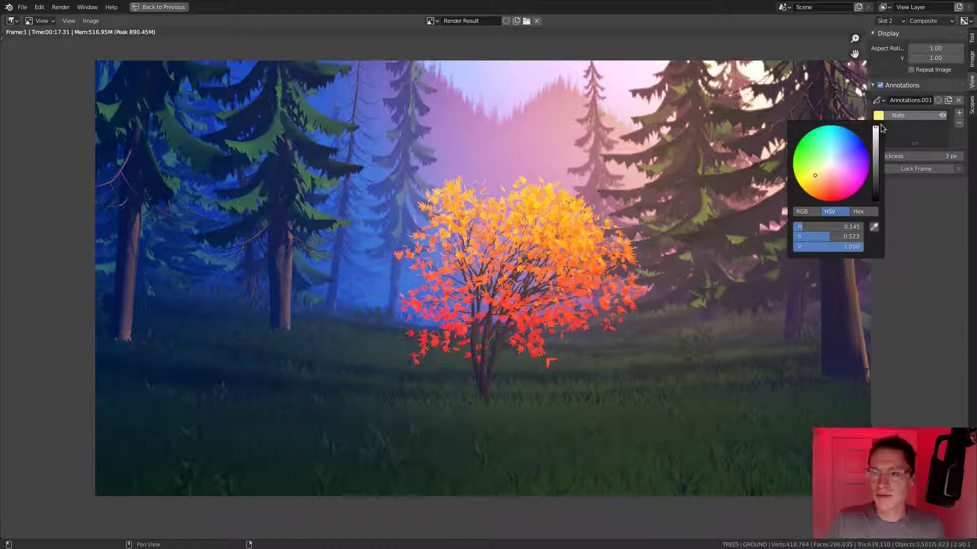
key("n")
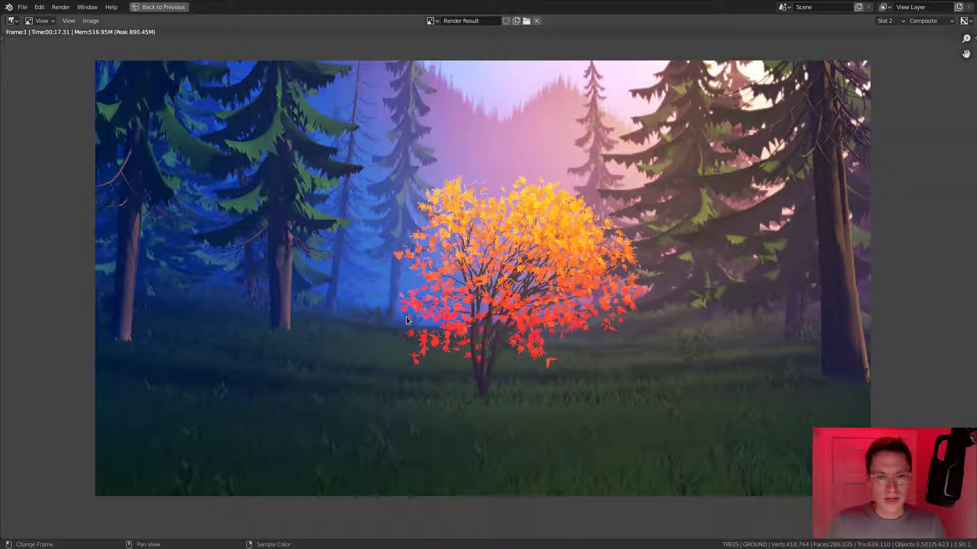
Sketch loops and grass stalks on the render where the tall grass should go.
mouse_move(398, 303)
left_mouse_down()
mouse_move(227, 303)
mouse_move(176, 319)
mouse_move(178, 382)
mouse_move(220, 401)
mouse_move(298, 398)
mouse_move(377, 374)
mouse_move(422, 338)
mouse_move(399, 304)
left_mouse_up()
mouse_move(616, 308)
left_mouse_down()
mouse_move(580, 324)
mouse_move(597, 349)
mouse_move(802, 399)
mouse_move(830, 351)
mouse_move(799, 313)
mouse_move(698, 298)
mouse_move(633, 301)
mouse_move(611, 326)
left_mouse_up()
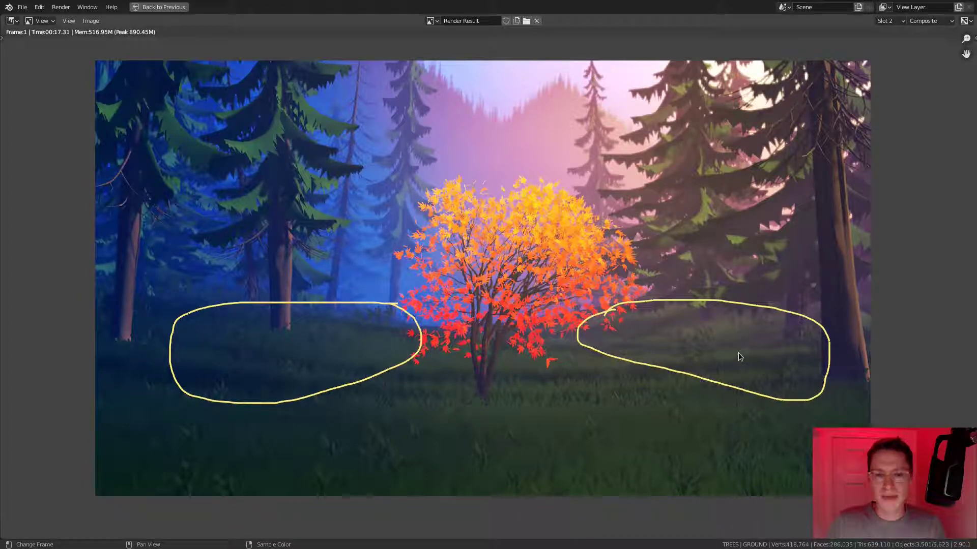
left_click_drag(375, 388, 382, 406)
left_click_drag(450, 419, 450, 463)
left_click_drag(504, 402, 499, 446)
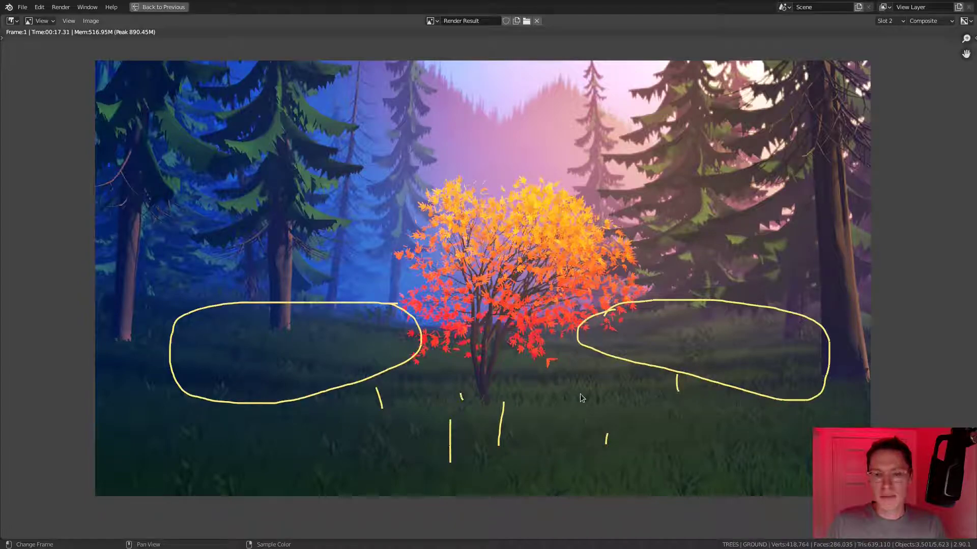
left_click_drag(310, 373, 306, 396)
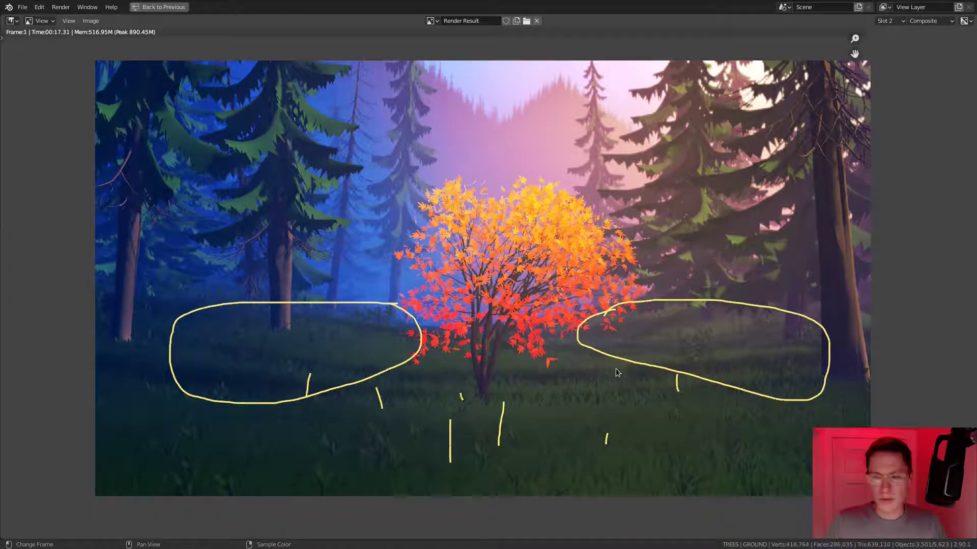
Delete the annotation layer and all its yellow strokes.
key("n")
left_click(959, 101)
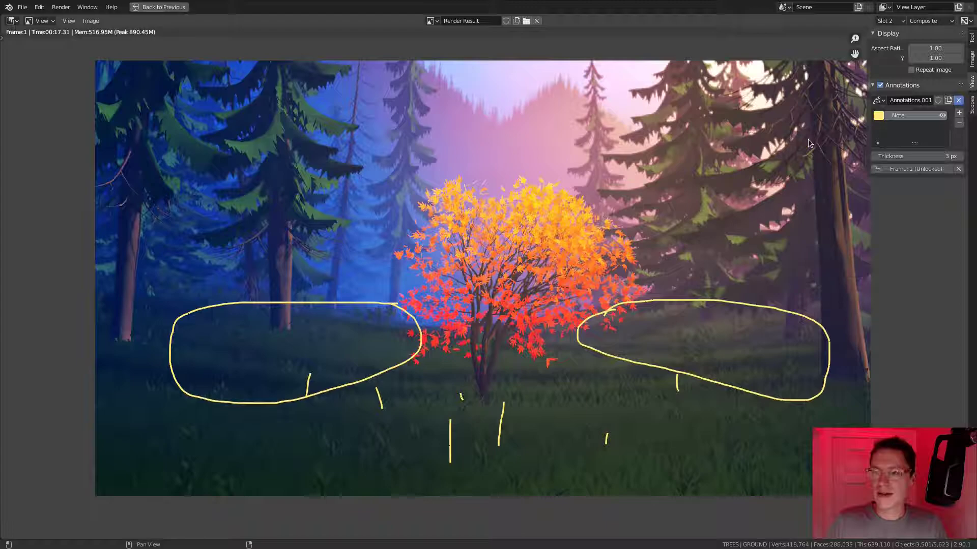
key("n")
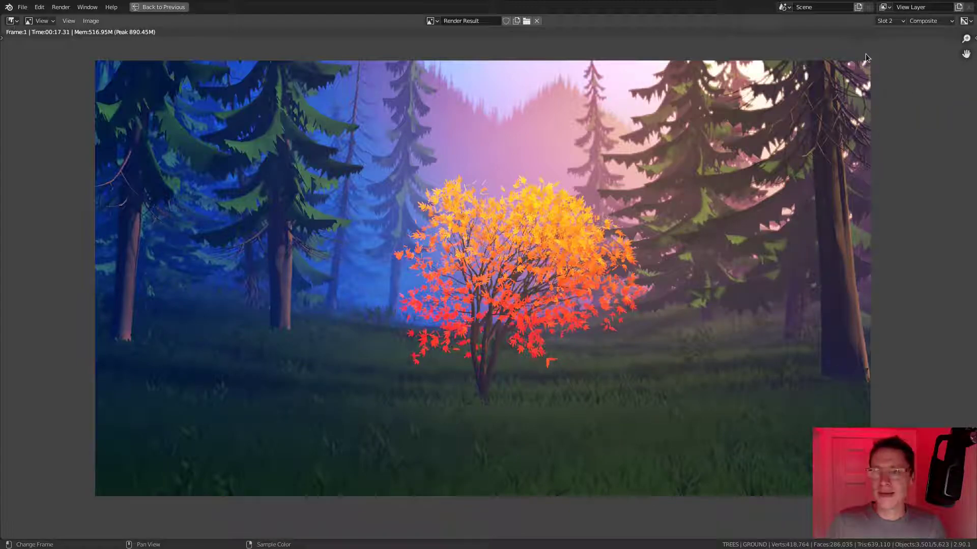
Switch to the empty render Slot 3 and return to the scene.
left_click(888, 21)
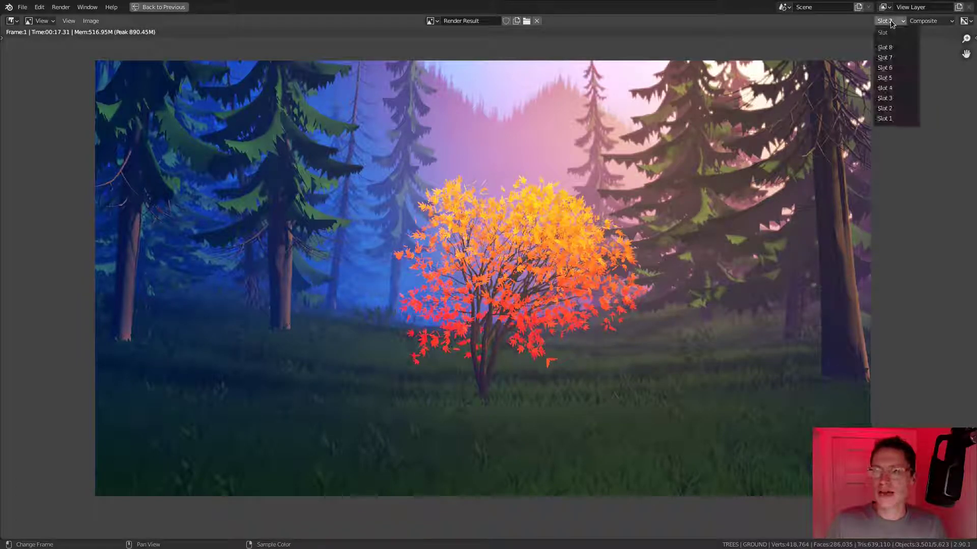
left_click(887, 99)
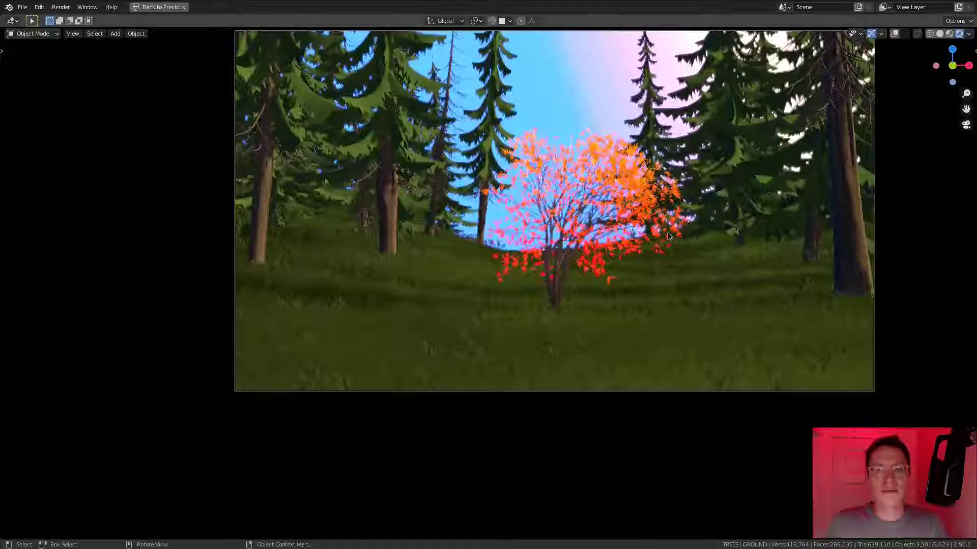
key("ctrl+space")
scroll(584, 199, "up", 2)
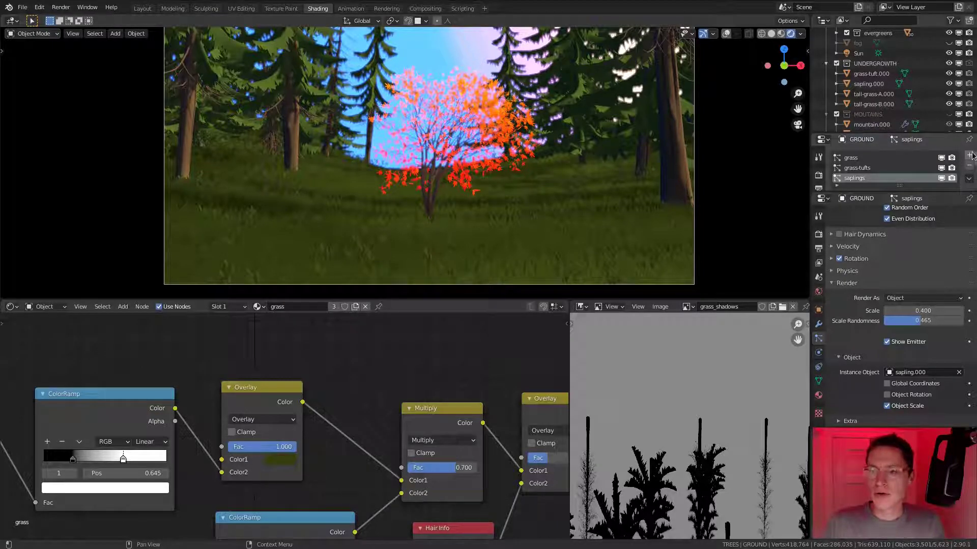
Add a new particle system to GROUND and name it tall-grass-A.
left_click(970, 156)
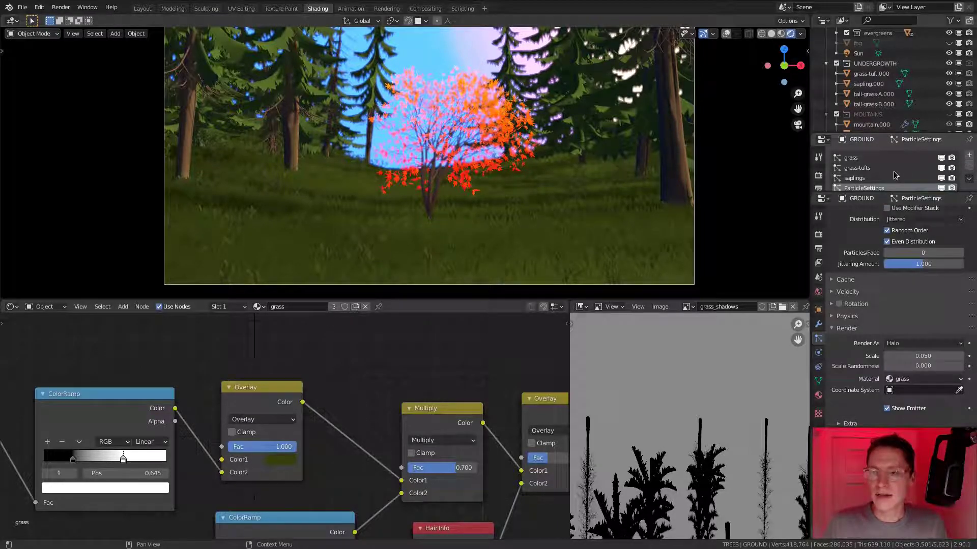
double_click(863, 188)
type("tall")
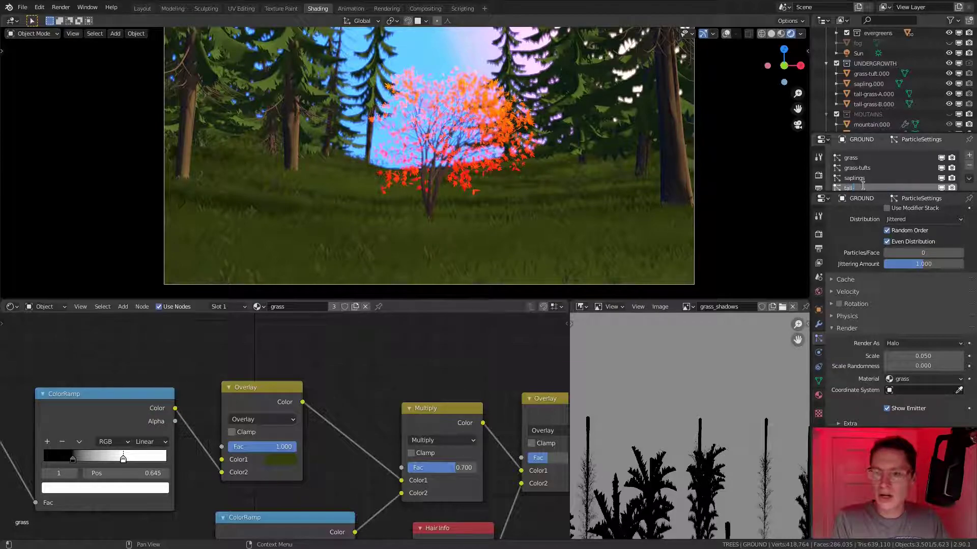
type("-grass-A")
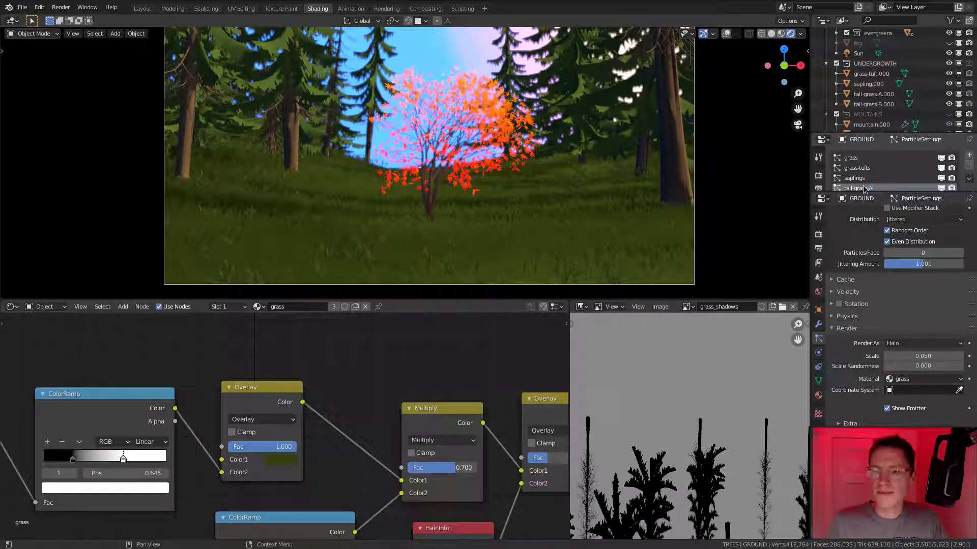
key("Return")
left_click_drag(896, 133, 887, 114)
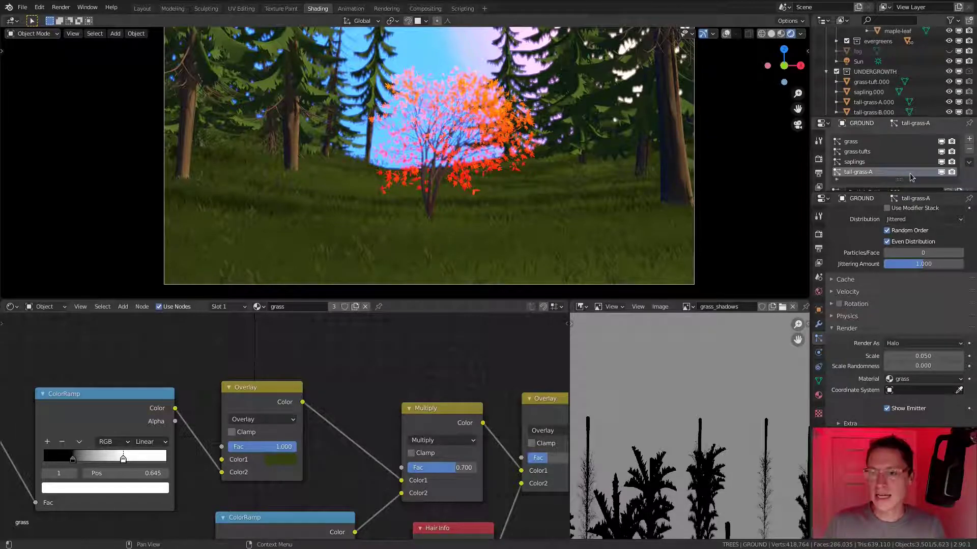
scroll(905, 276, "up", 10)
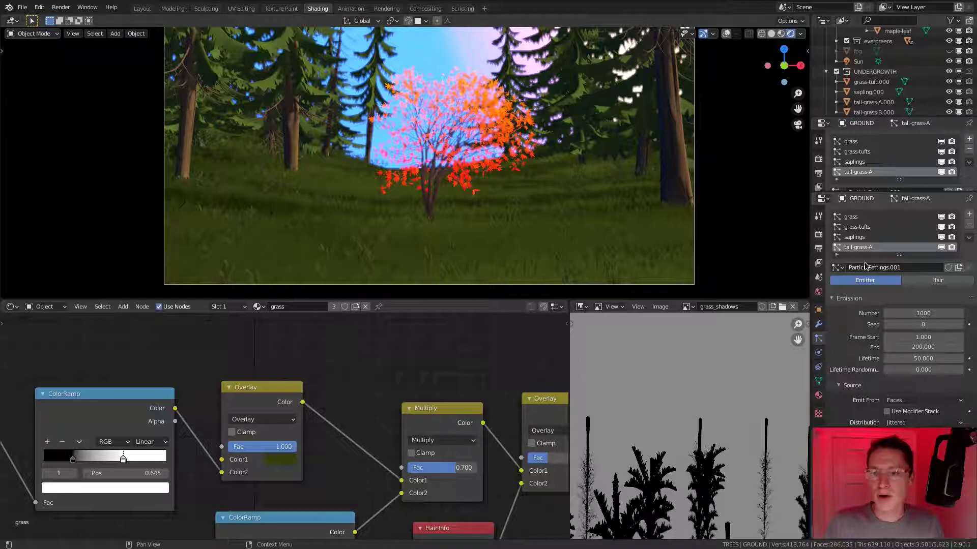
Duplicate the saplings_DATA particle settings and rename the copy tall-grass-A_DATA.
left_click(836, 268)
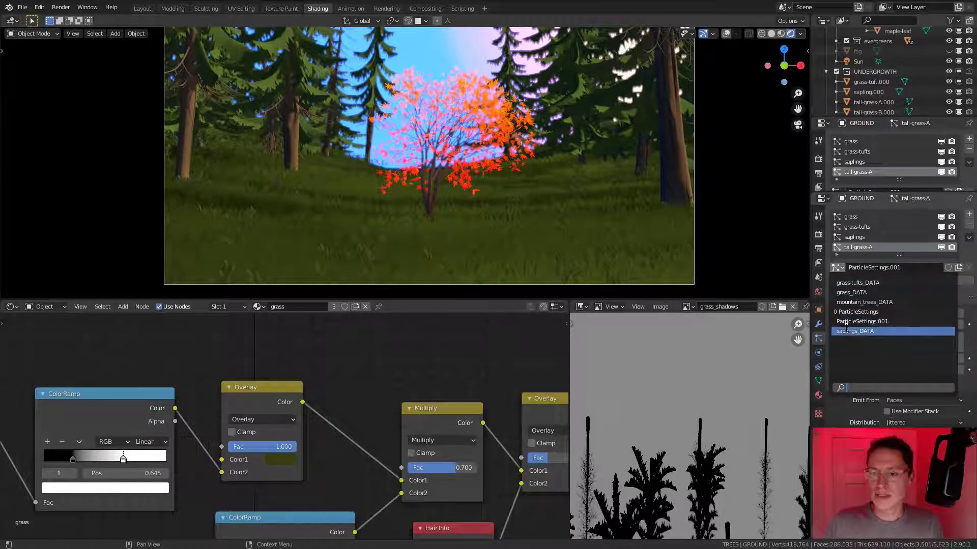
left_click(847, 332)
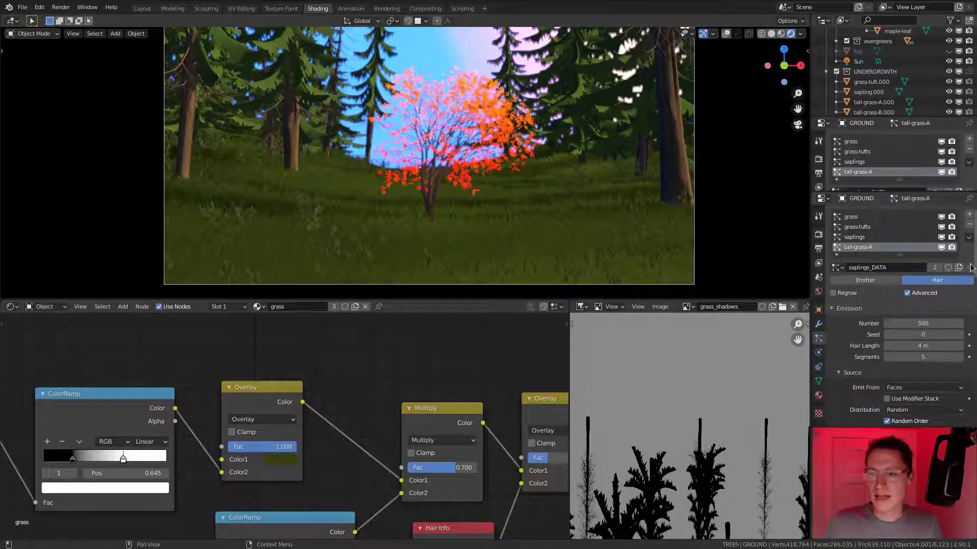
left_click(958, 268)
double_click(891, 267)
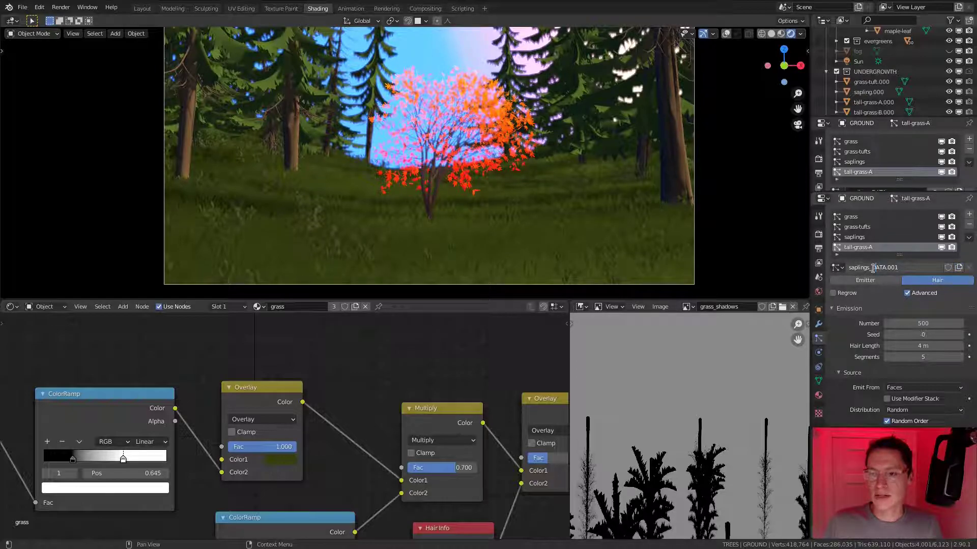
key("ctrl+a")
key("BackSpace")
type("tal")
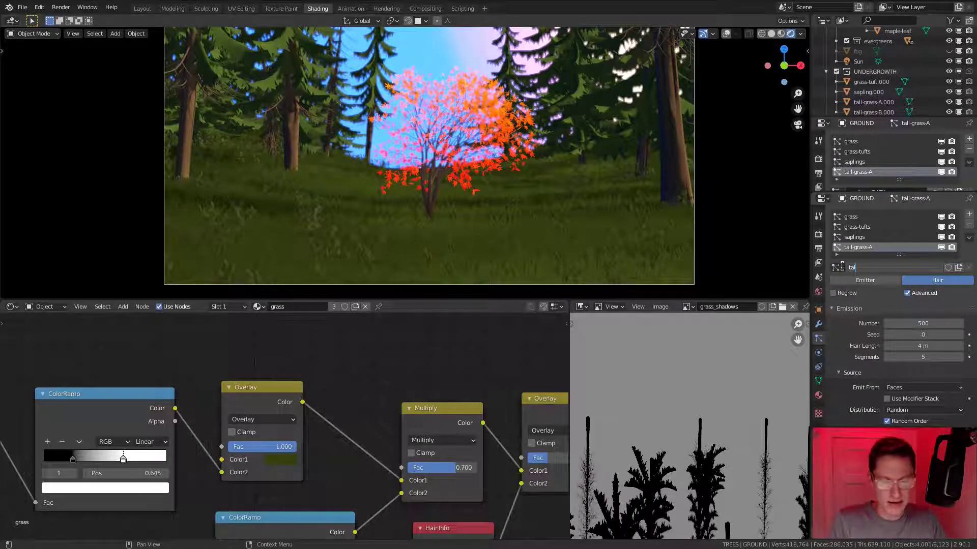
type("l-grass-A_DATA")
key("Return")
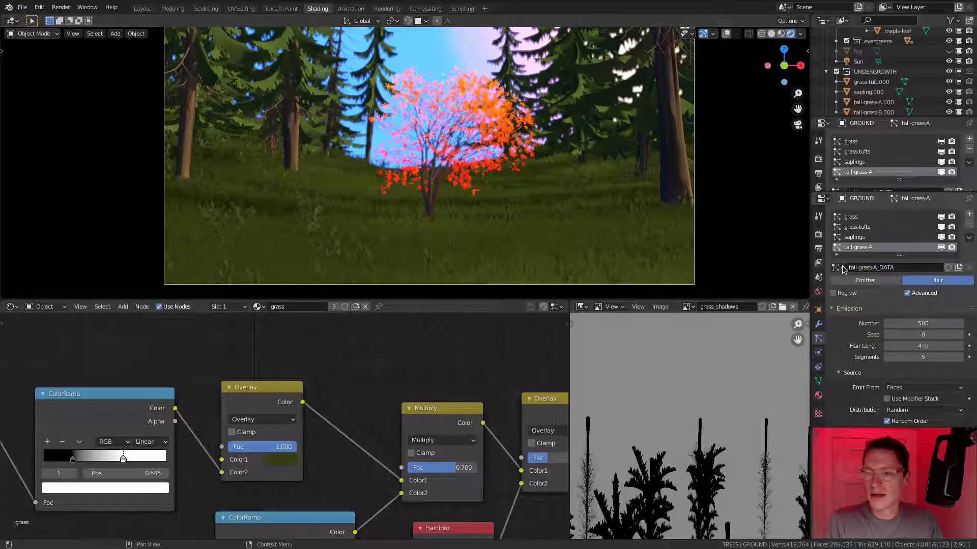
Set the Render Instance Object to tall-grass-A.000.
scroll(858, 316, "down", 10)
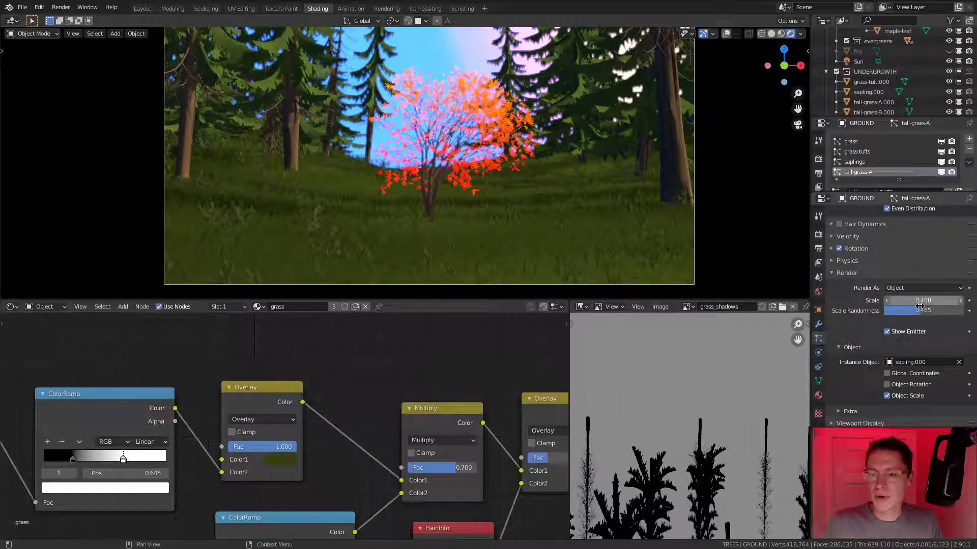
left_click(910, 362)
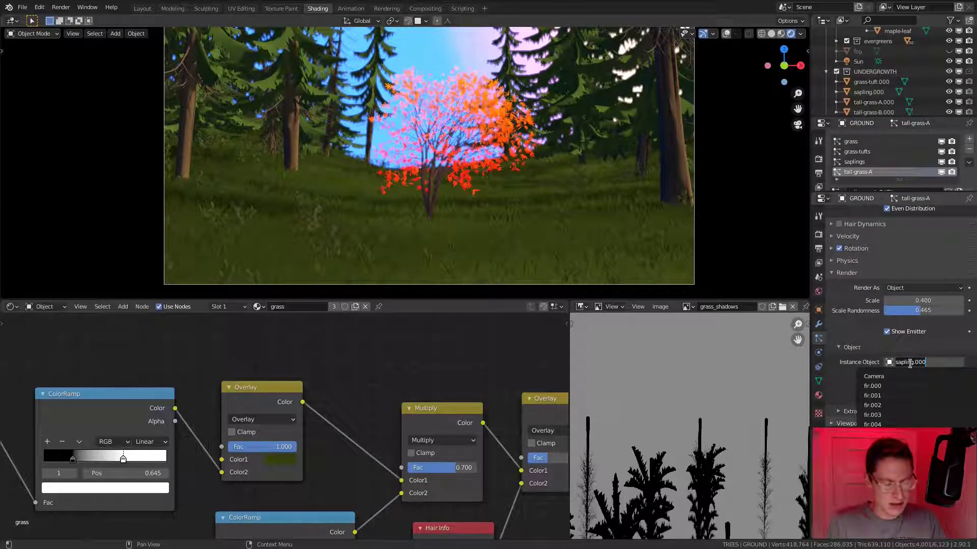
type("tall")
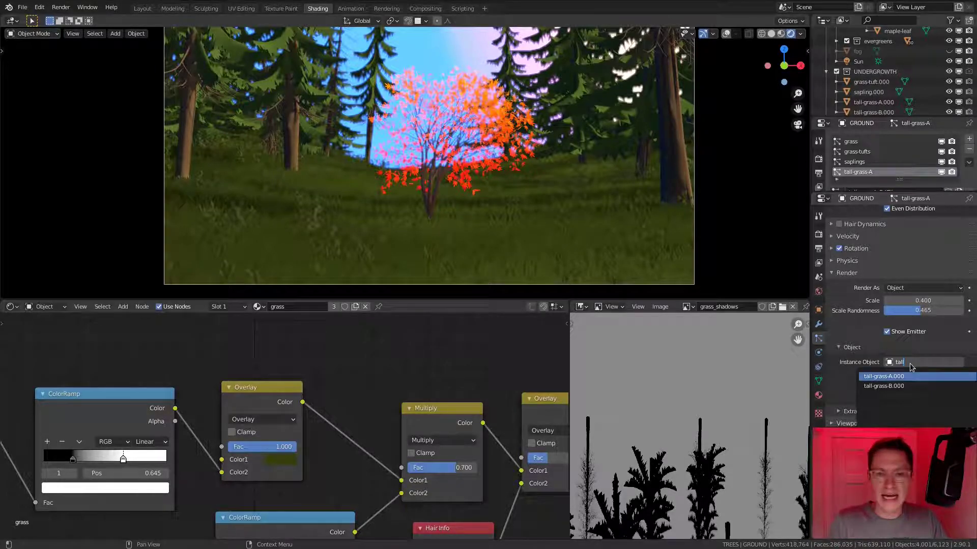
key("Return")
scroll(481, 207, "up", 3)
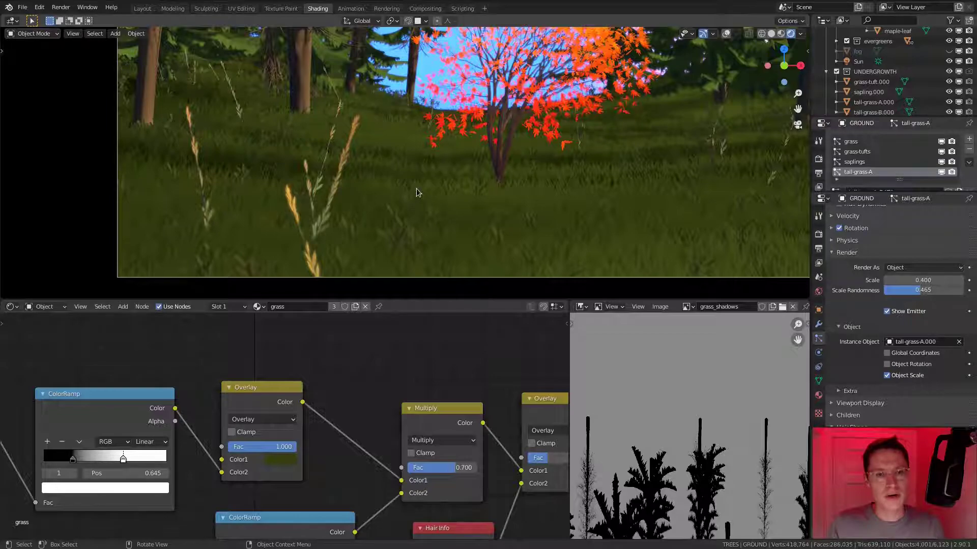
In tall-grass-A's Rotation panel, set Randomize to 0.1.
scroll(343, 124, "up", 4)
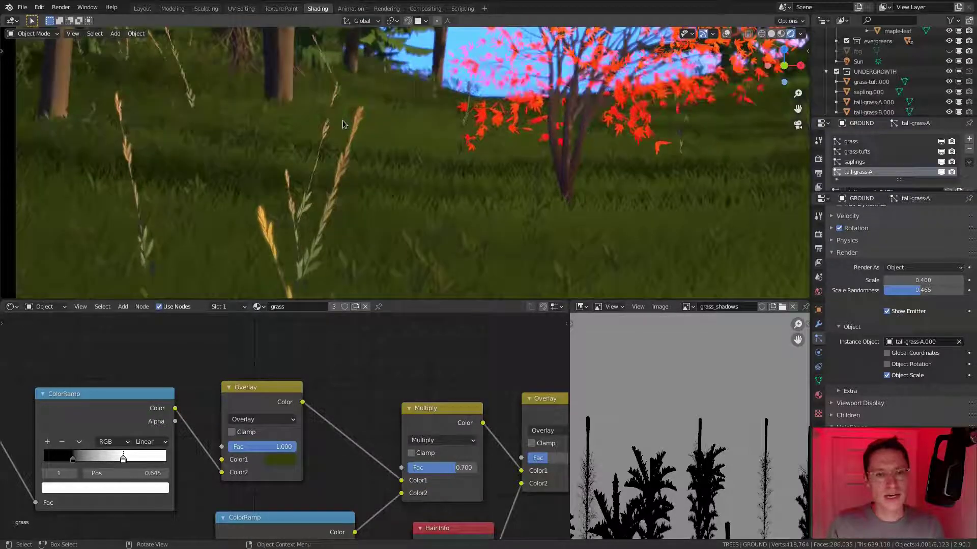
scroll(922, 268, "up", 8)
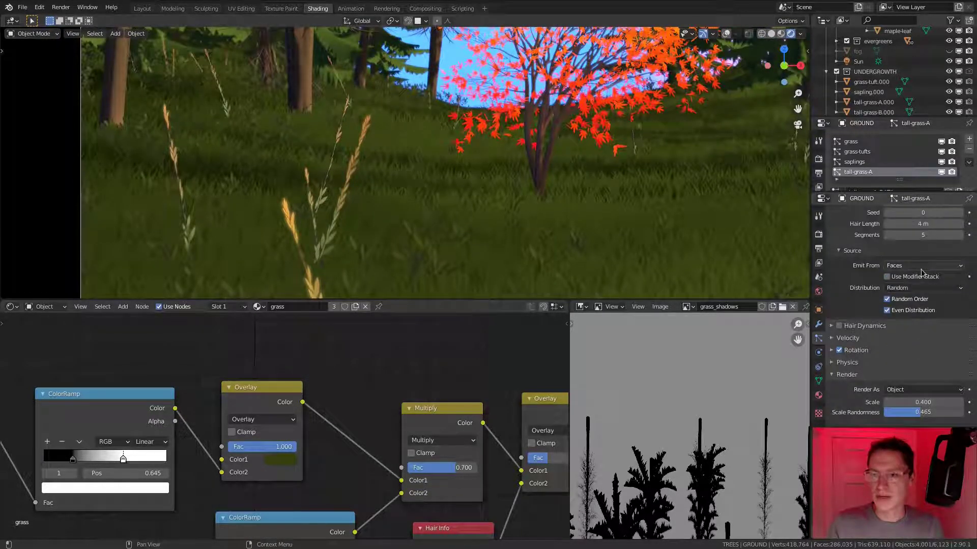
left_click(849, 408)
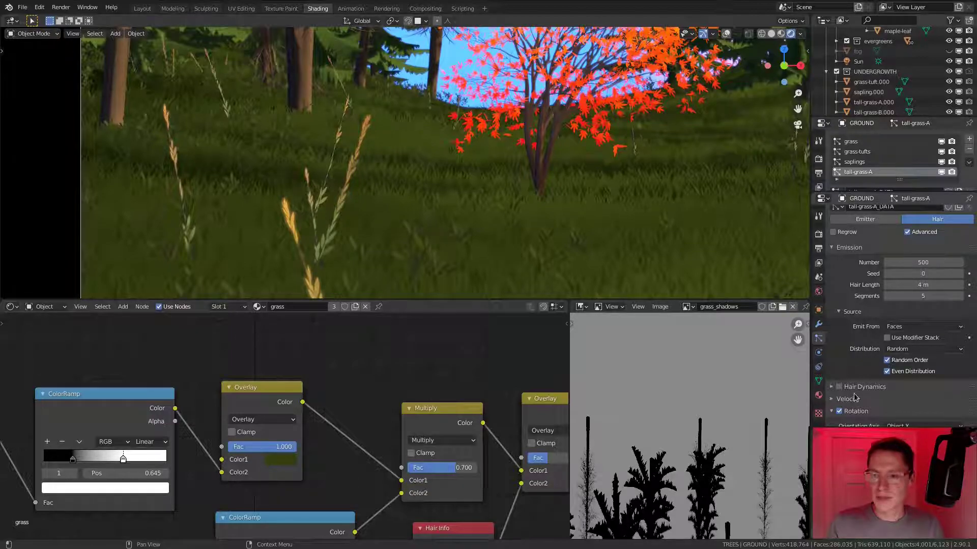
scroll(867, 384, "down", 4)
left_click(920, 359)
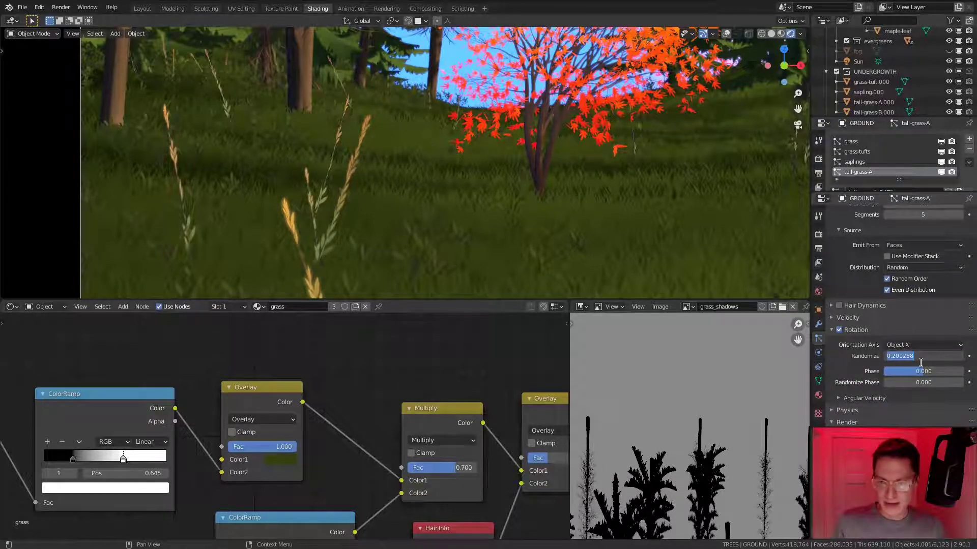
key("BackSpace")
key("Return")
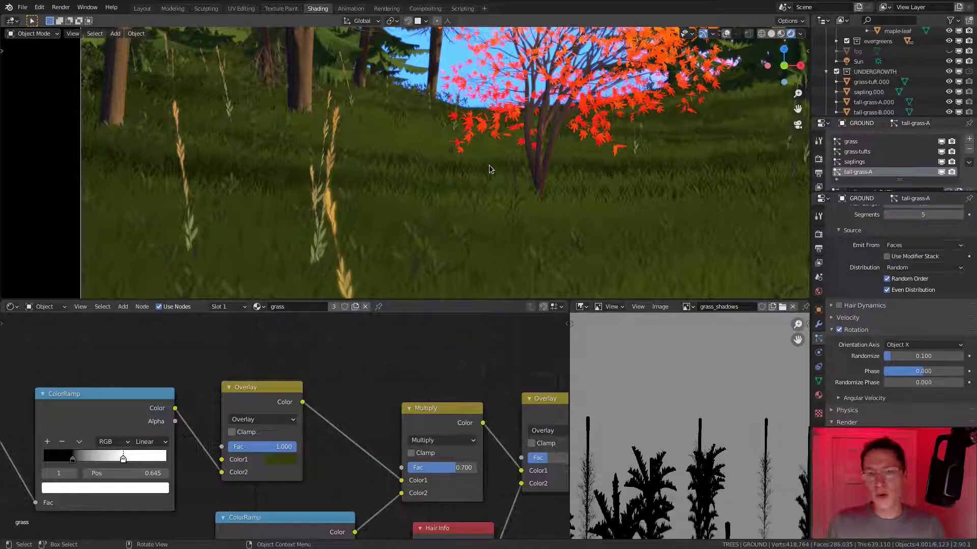
Add a vertex group named tall-grass_density to the ground mesh.
left_click(818, 382)
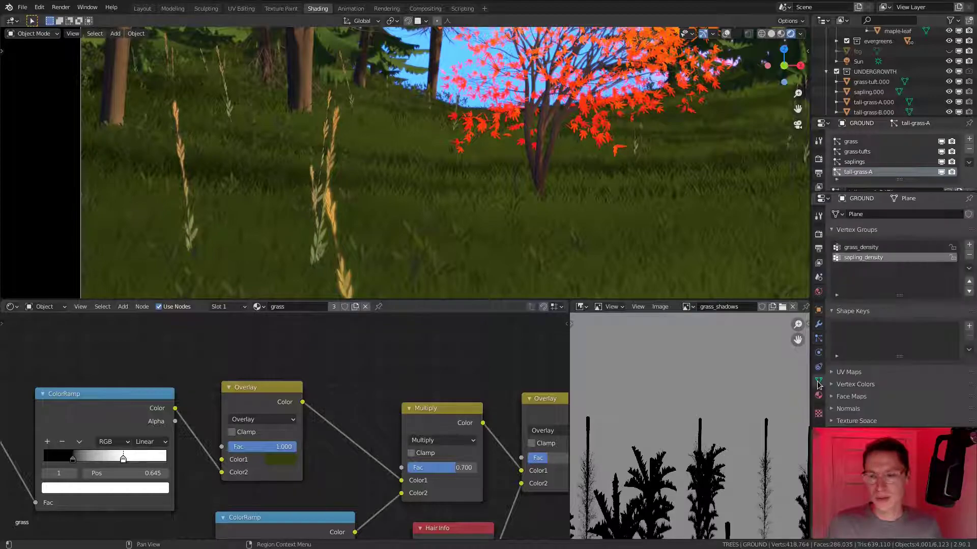
left_click(968, 245)
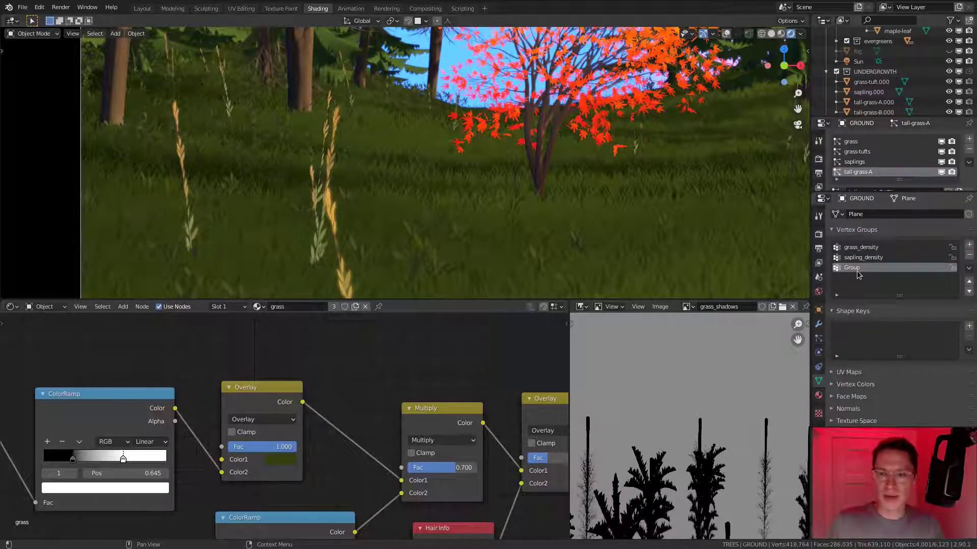
double_click(852, 268)
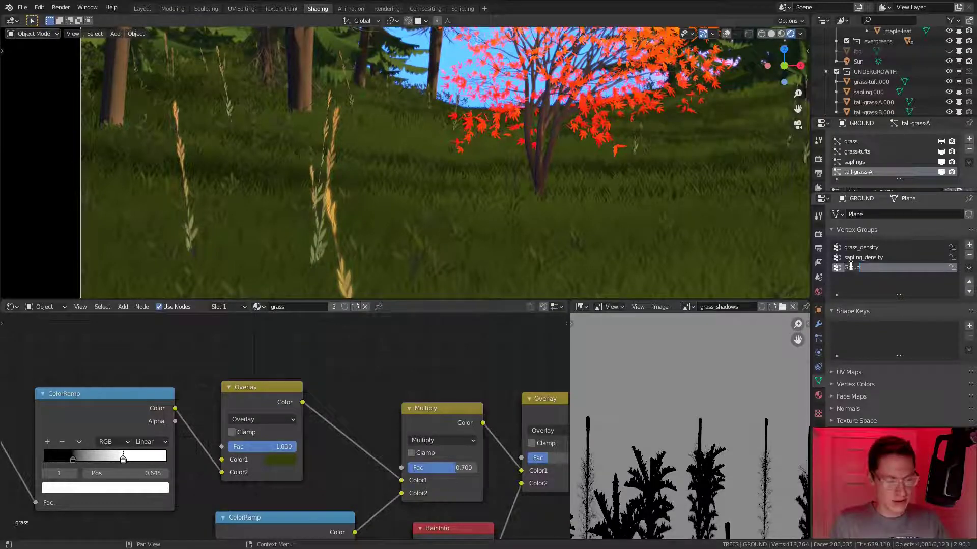
type("ta")
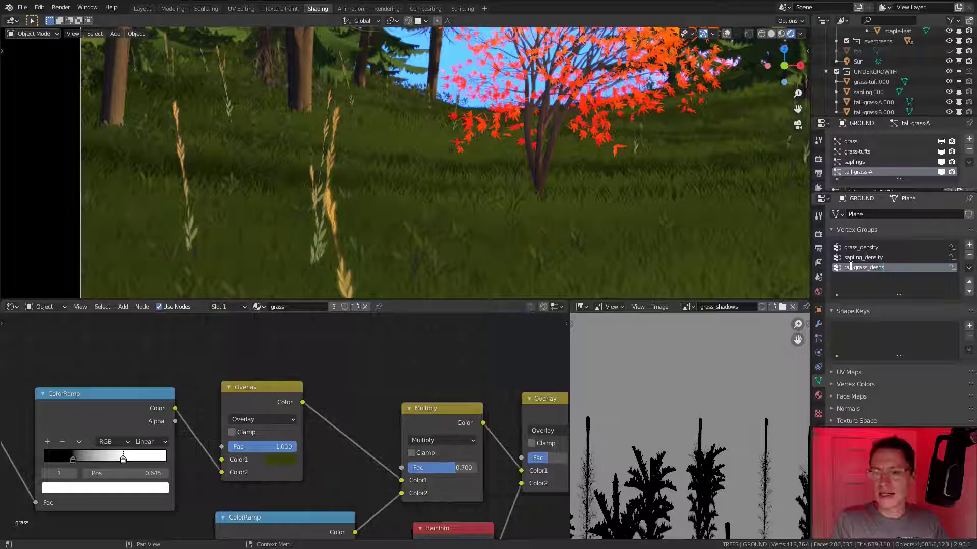
type("ll-grass_density")
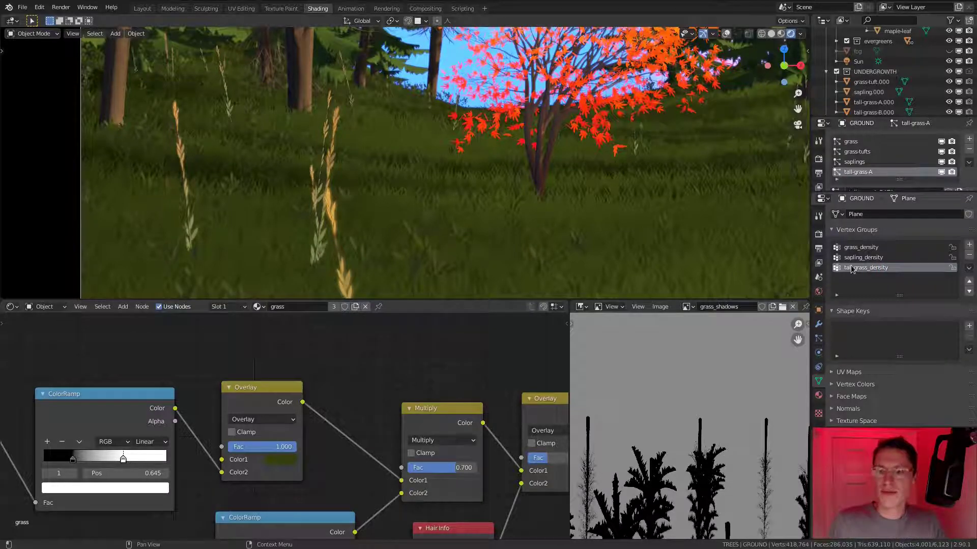
key("Return")
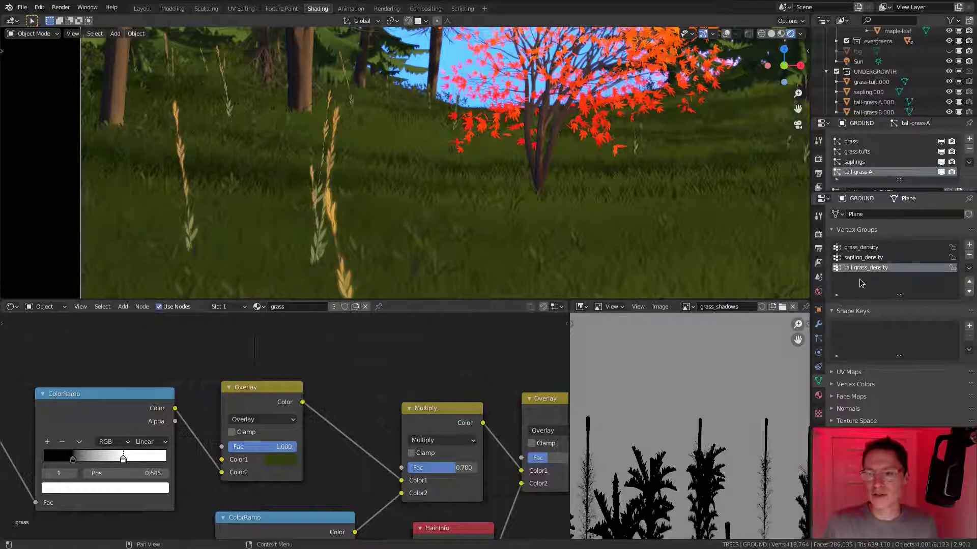
Back in tall-grass-A's particle settings, open the Density vertex group choices.
left_click(818, 339)
scroll(875, 316, "down", 15)
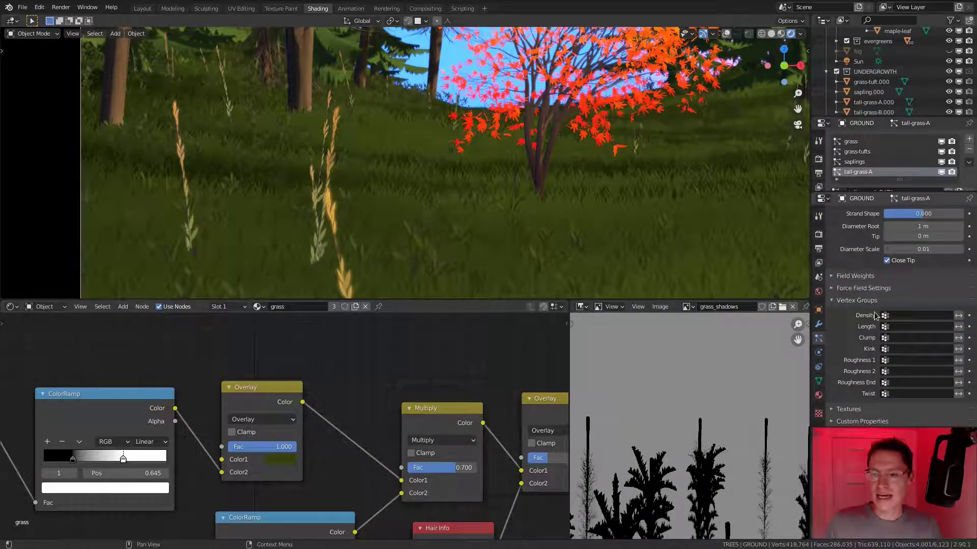
left_click(918, 316)
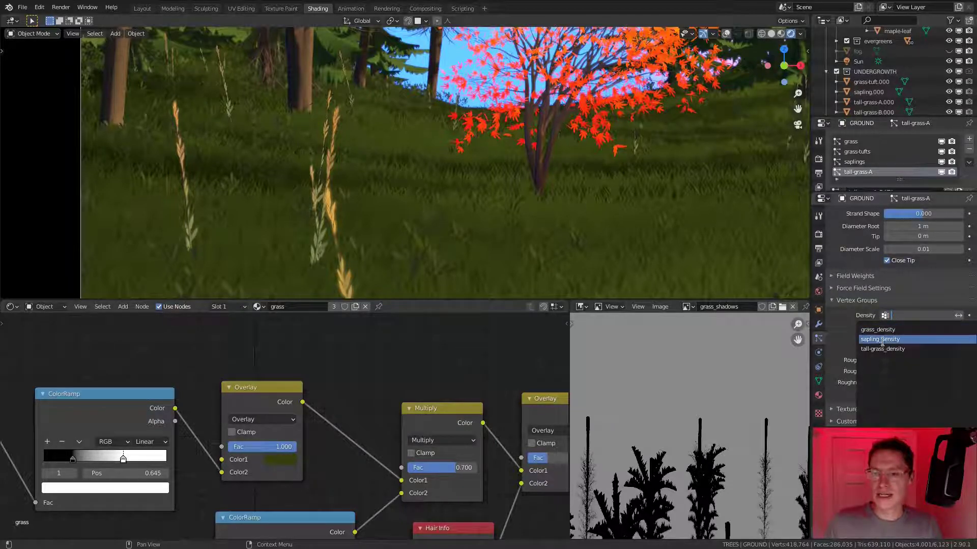
Set particle Density to follow tall-grass_density and switch to Weight Paint mode.
left_click(882, 349)
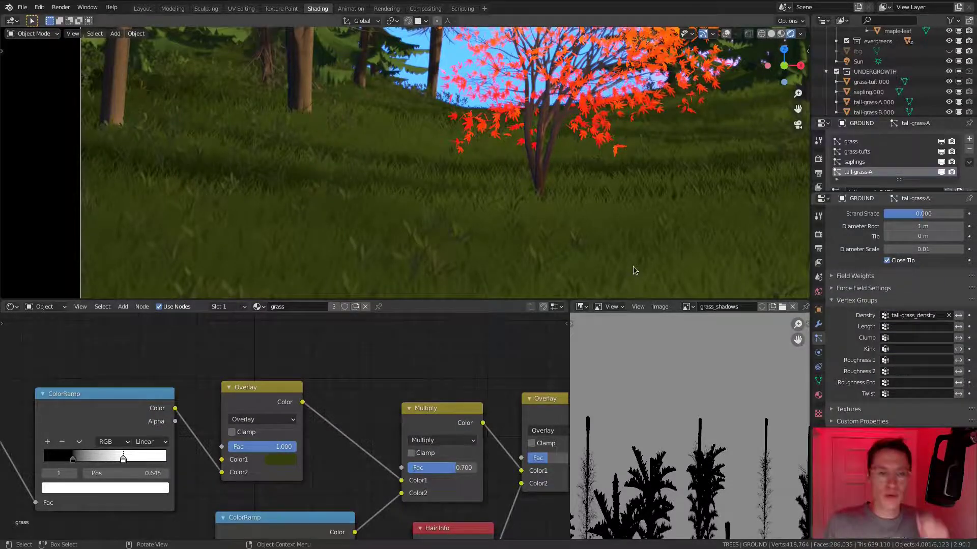
left_click(35, 34)
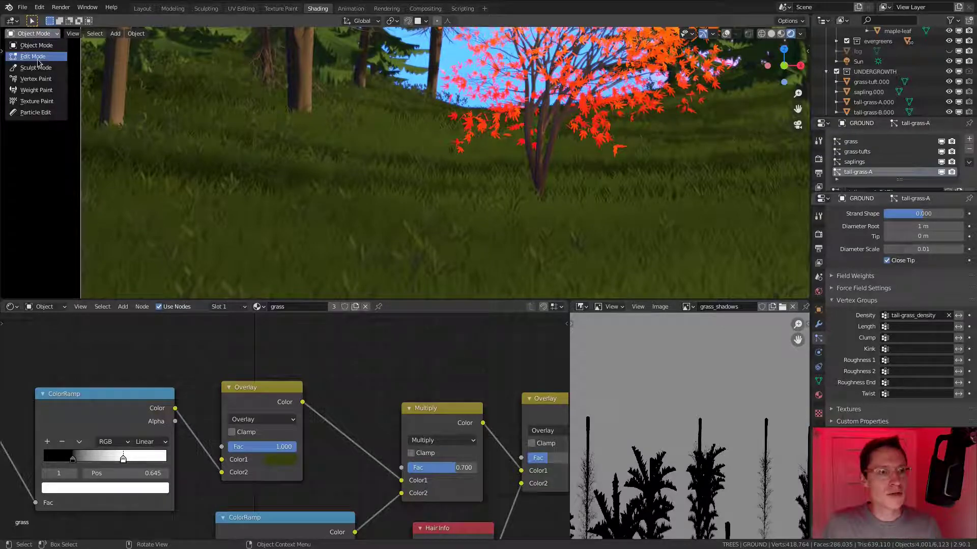
left_click(36, 90)
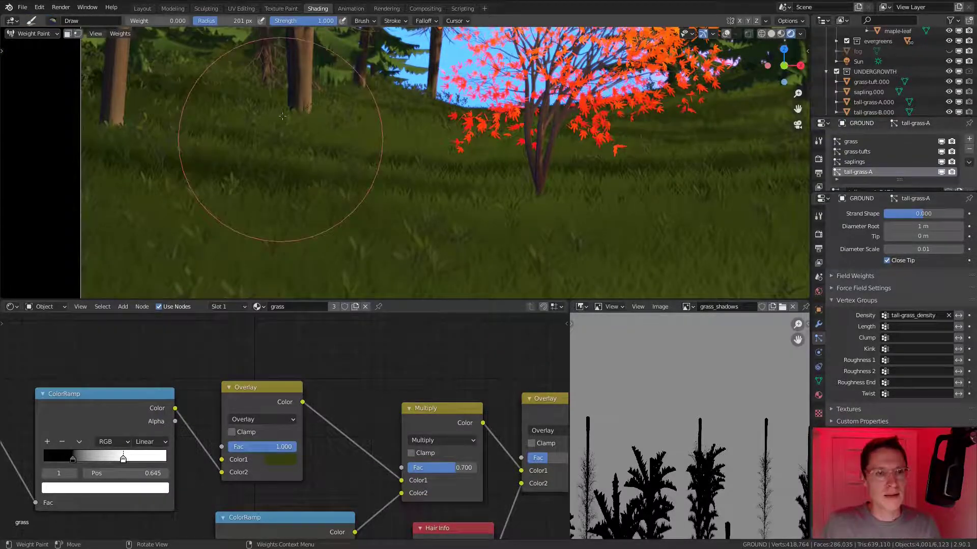
With weight 1.0 and a 142 px brush, paint the ground left of the tree.
left_click_drag(145, 20, 188, 21)
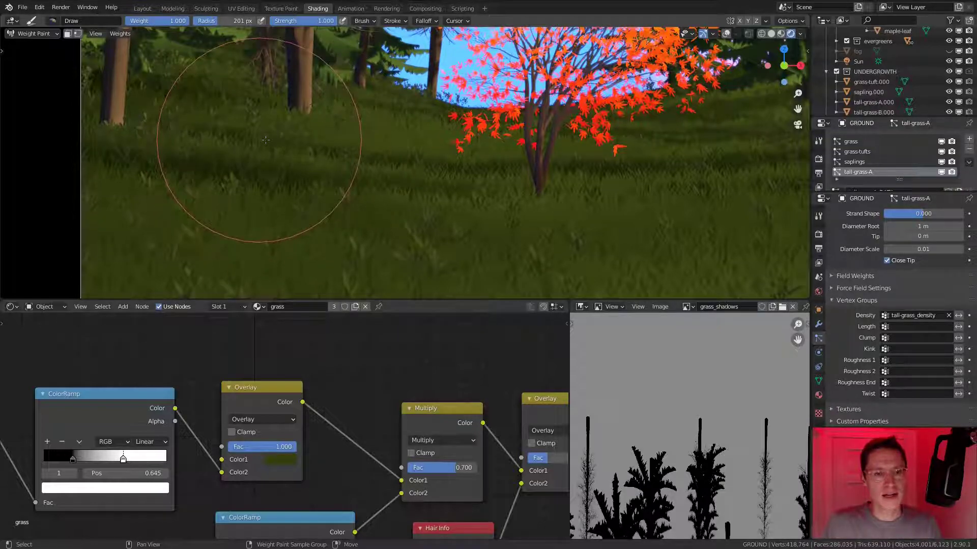
key("f")
left_click(266, 155)
mouse_move(299, 148)
left_mouse_down()
mouse_move(251, 151)
mouse_move(266, 157)
mouse_move(240, 185)
mouse_move(128, 153)
left_mouse_up()
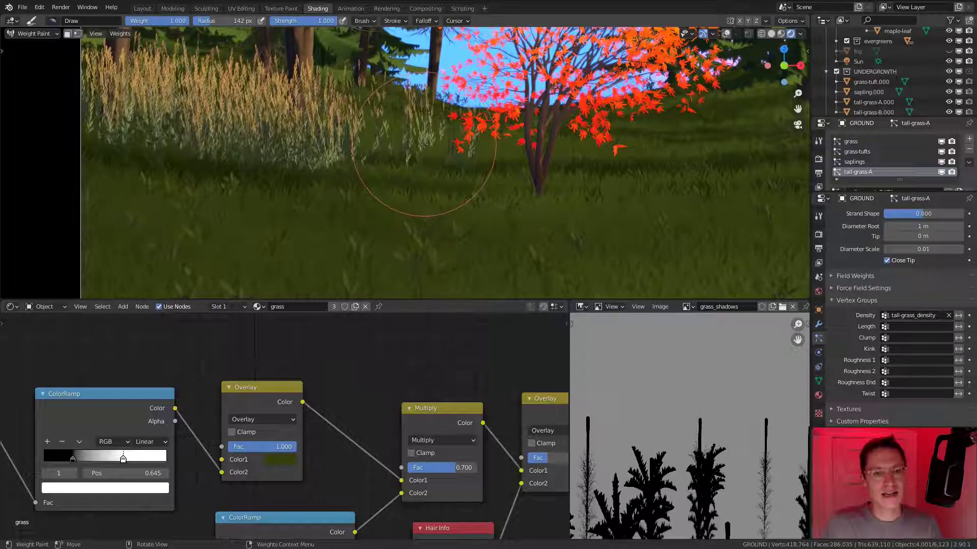
scroll(912, 285, "up", 10)
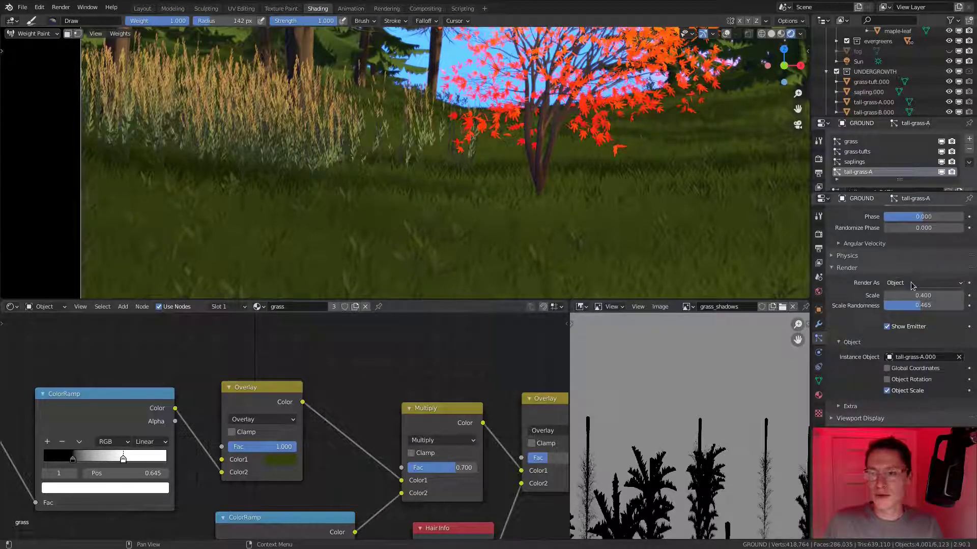
scroll(912, 286, "up", 10)
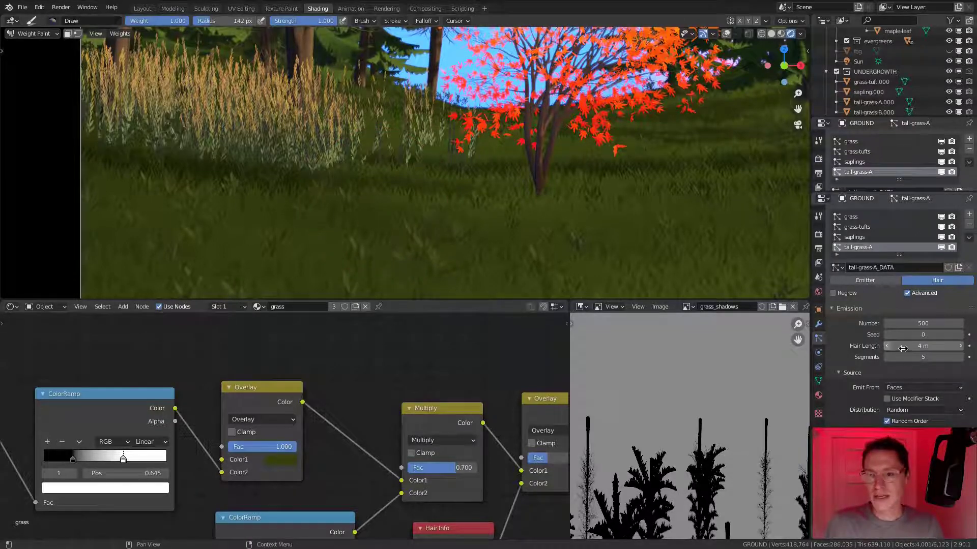
Set the tall-grass emission Number to 100.
left_click(924, 322)
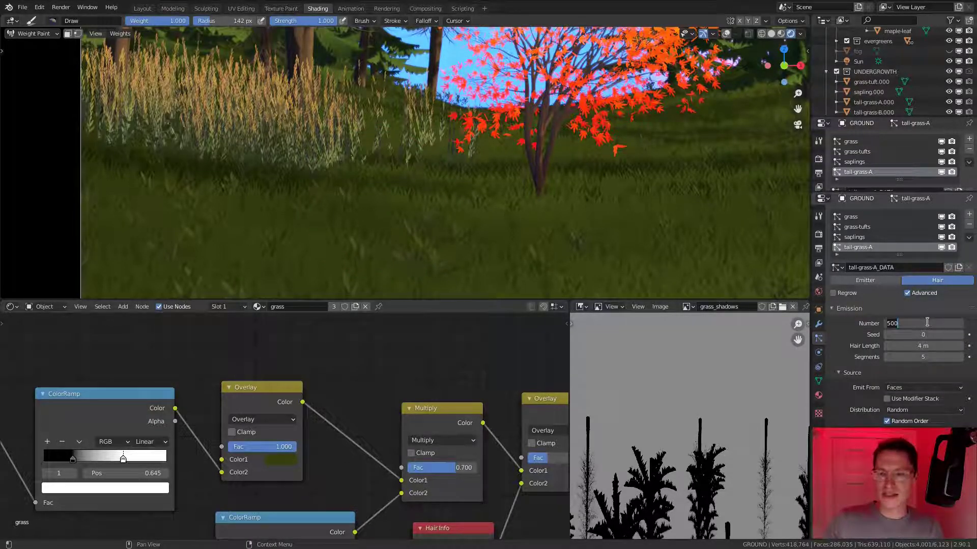
type("100")
key("Return")
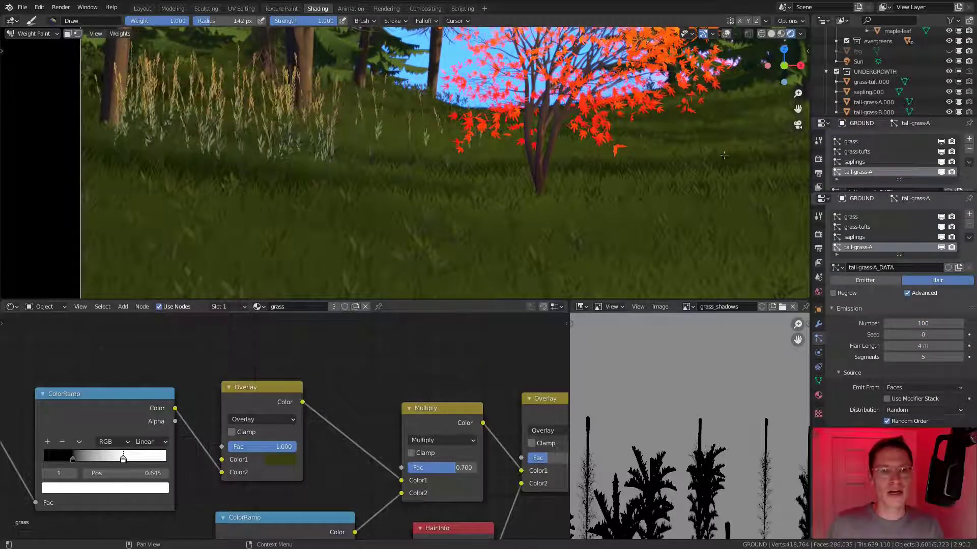
Paint more tall-grass weight on the left ground, resizing the brush between 113 and 142 px.
left_click_drag(261, 186, 254, 214)
key("f")
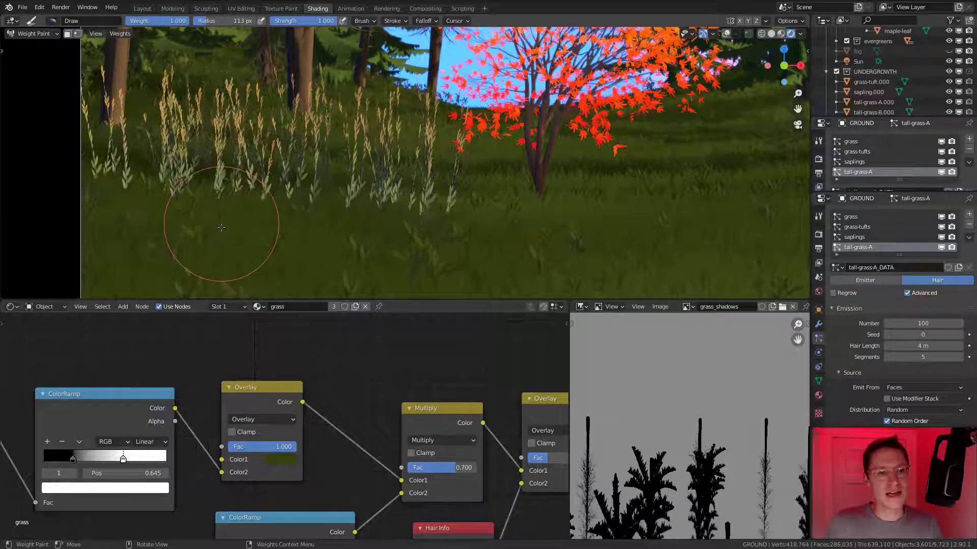
left_click(220, 229)
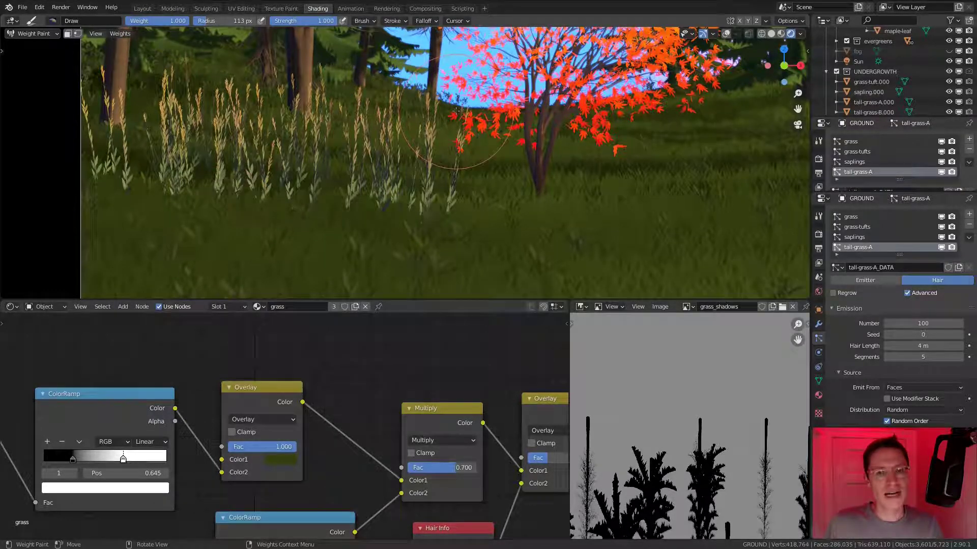
key("f")
left_click(486, 163)
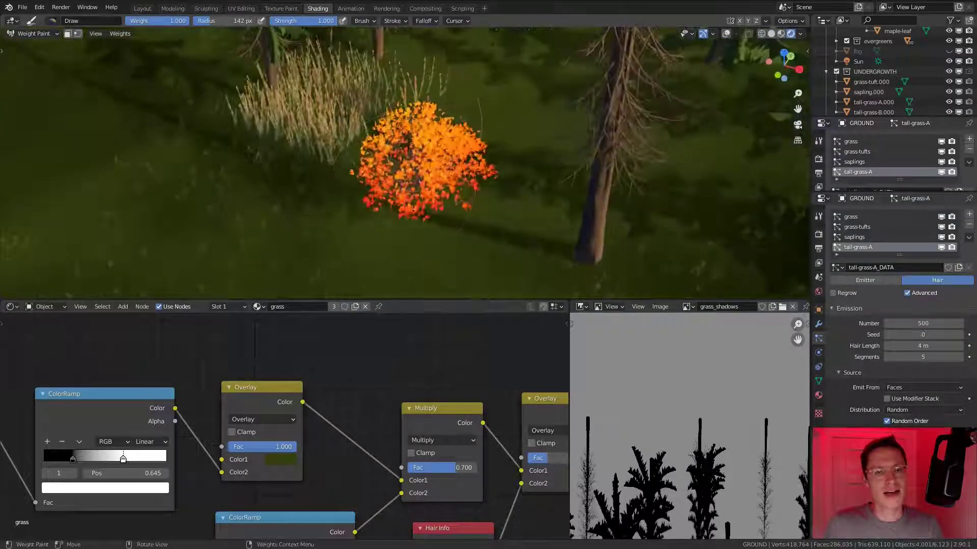
middle_click_drag(411, 118, 337, 161, "shift")
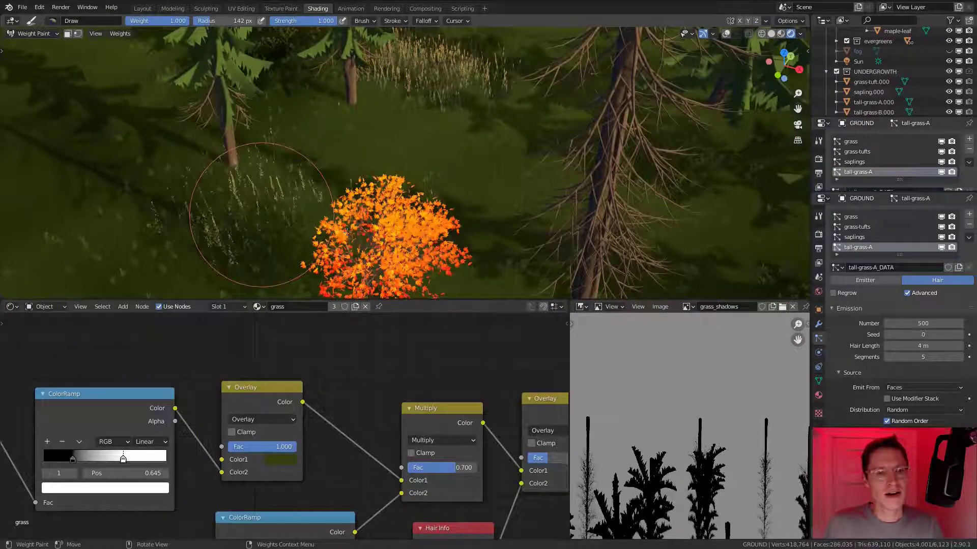
mouse_move(236, 206)
middle_mouse_down()
mouse_move(353, 168)
mouse_move(305, 203)
mouse_move(344, 174)
mouse_move(378, 224)
mouse_move(382, 250)
middle_mouse_up()
With a 93 px, lower-strength brush, paint sparse grass below the bush and near the trunk.
key("f")
left_click(315, 198)
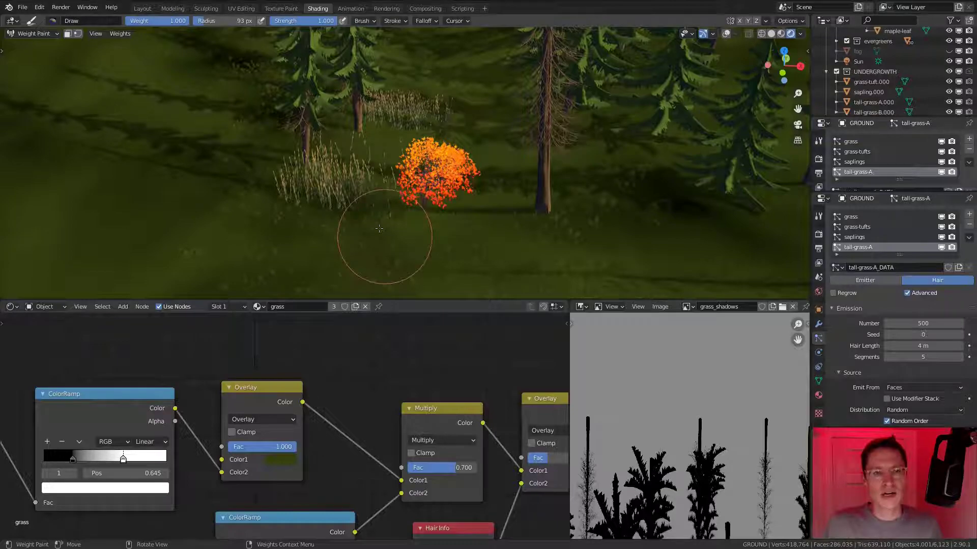
left_click(298, 23)
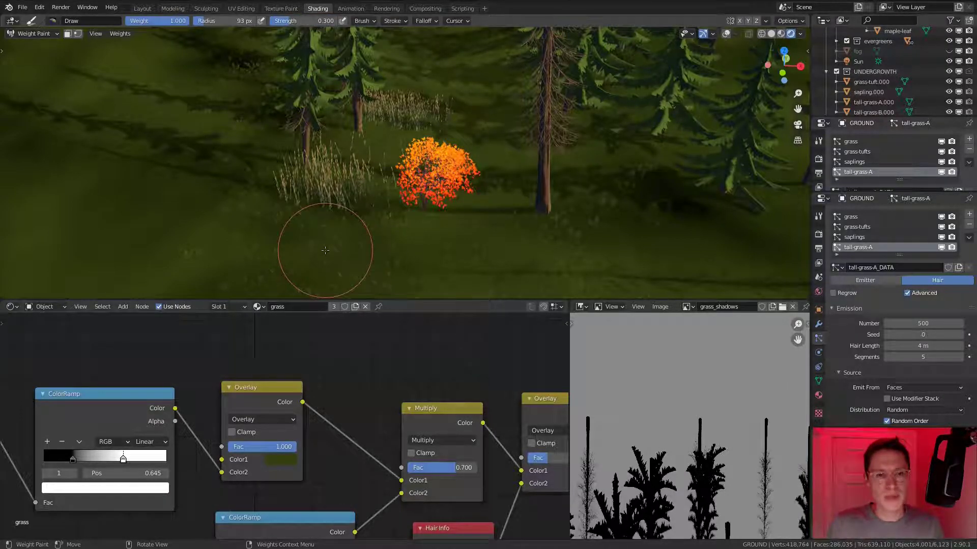
left_click_drag(349, 240, 351, 230)
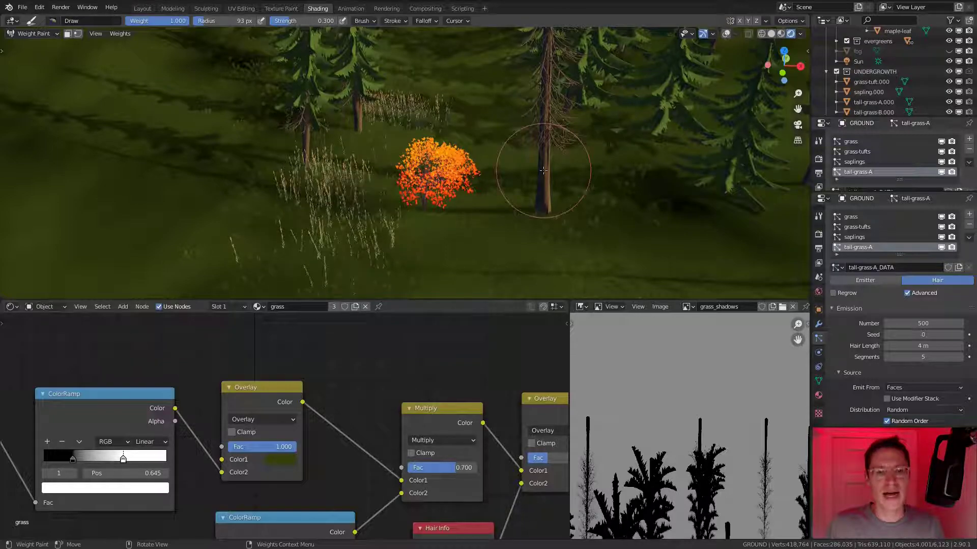
left_click(520, 198)
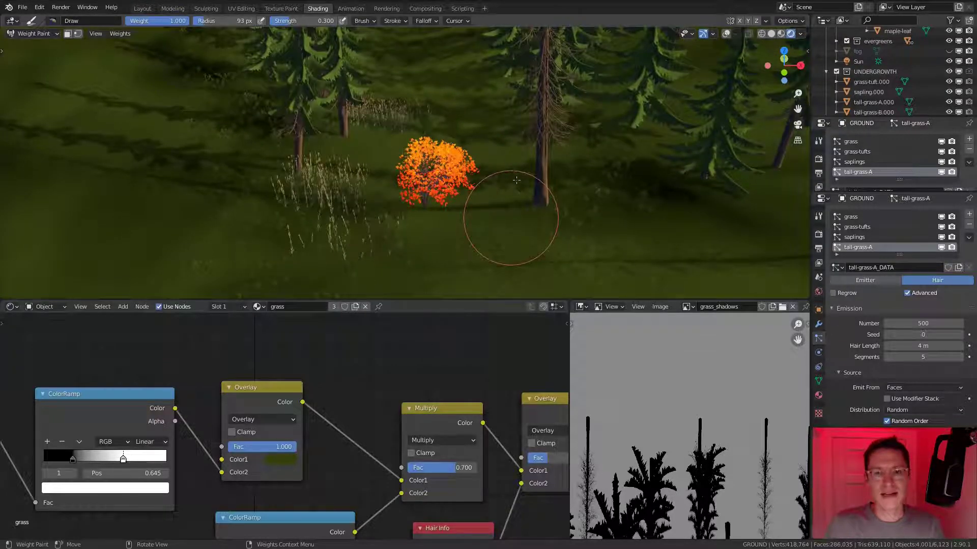
View the tall grass through the scene camera with Numpad 0 and zoom the frame.
mouse_move(504, 219)
middle_mouse_down()
mouse_move(401, 114)
mouse_move(346, 212)
middle_mouse_up()
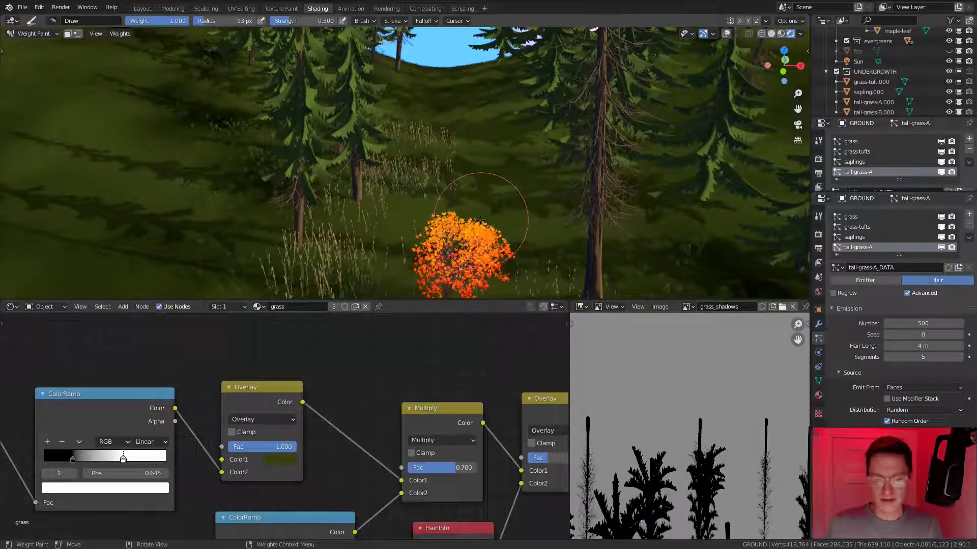
key("KP_0")
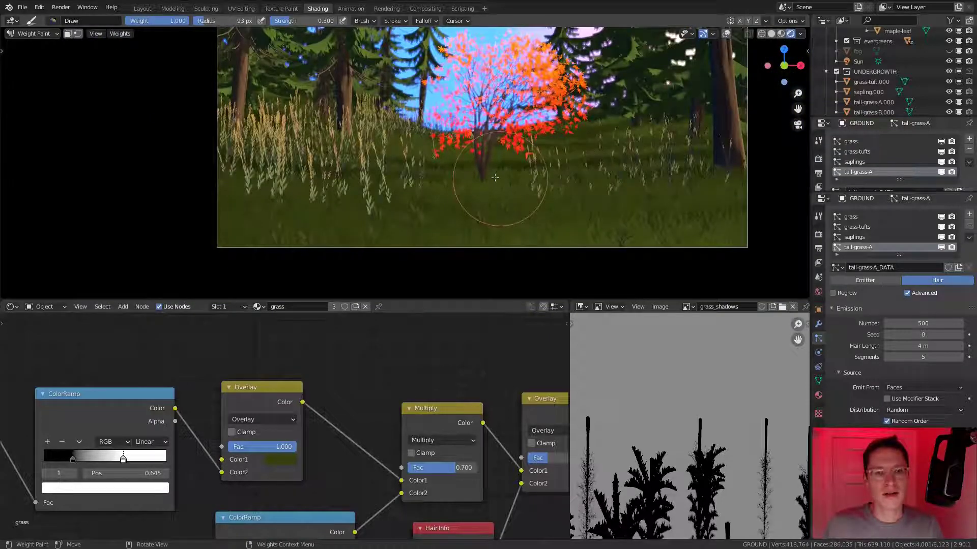
scroll(485, 194, "down", 4)
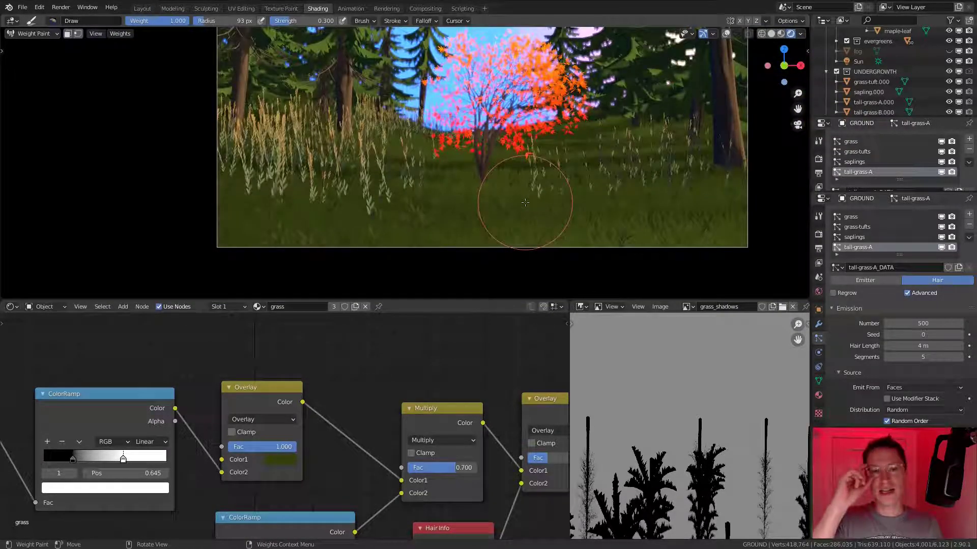
Set the tall-grass-A particle Scale to 0.2.
scroll(416, 147, "up", 3)
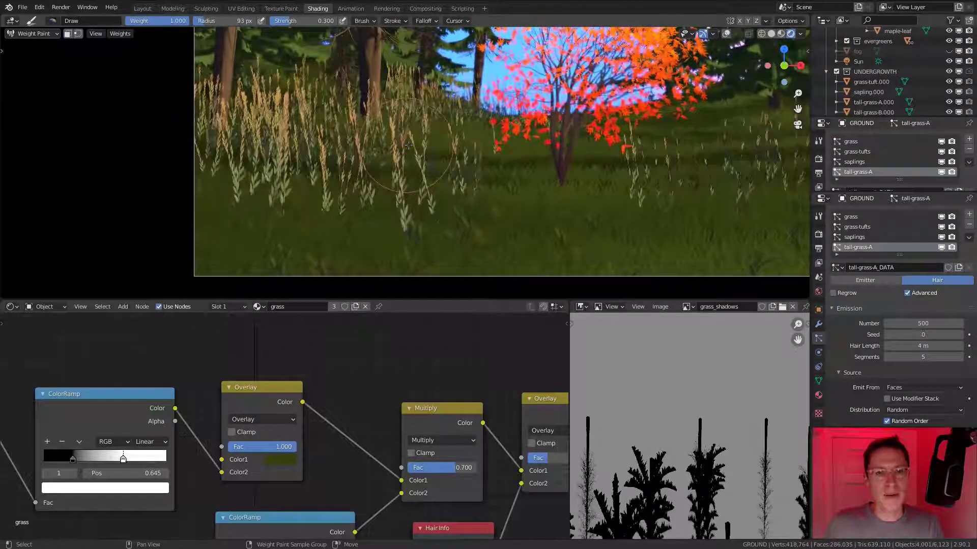
scroll(476, 181, "up", 1)
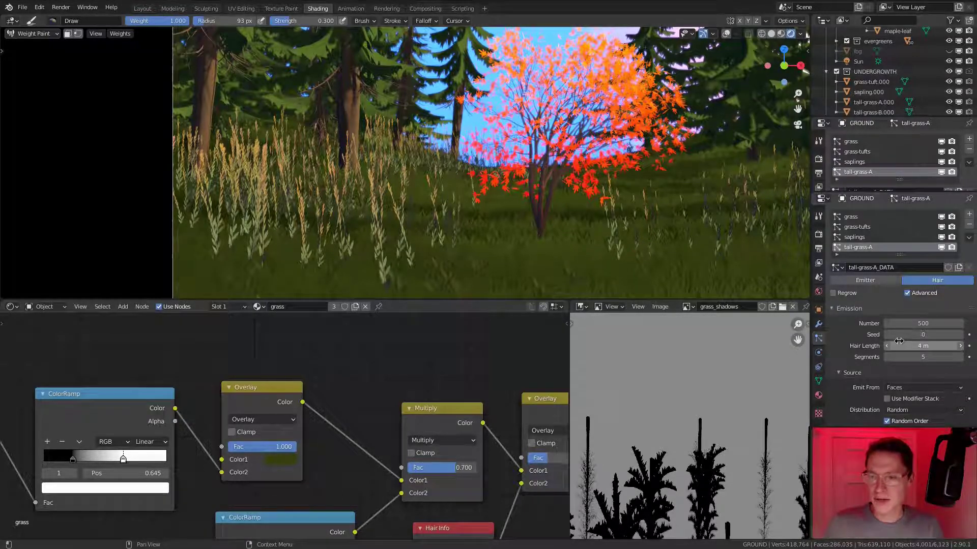
scroll(899, 345, "down", 4)
scroll(899, 345, "up", 2)
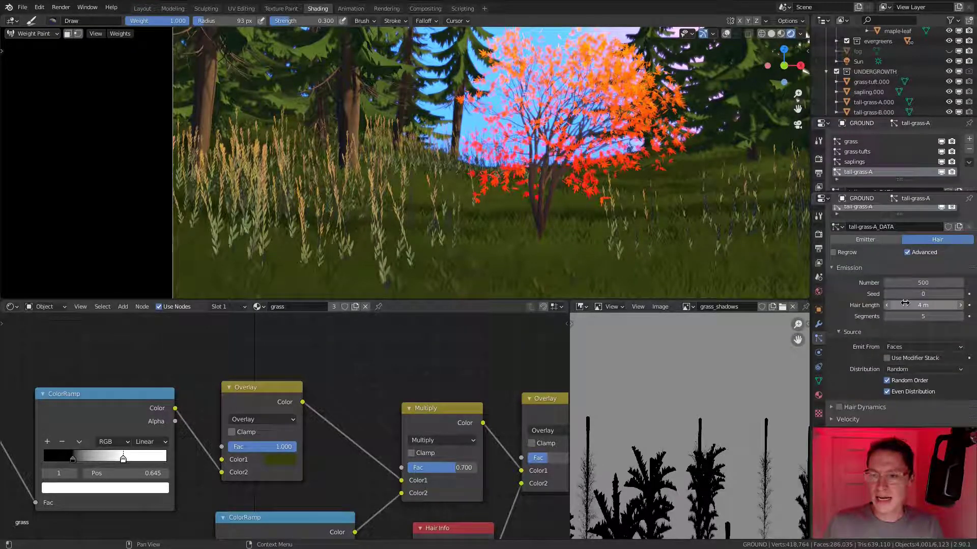
scroll(889, 332, "down", 3)
scroll(890, 331, "down", 9)
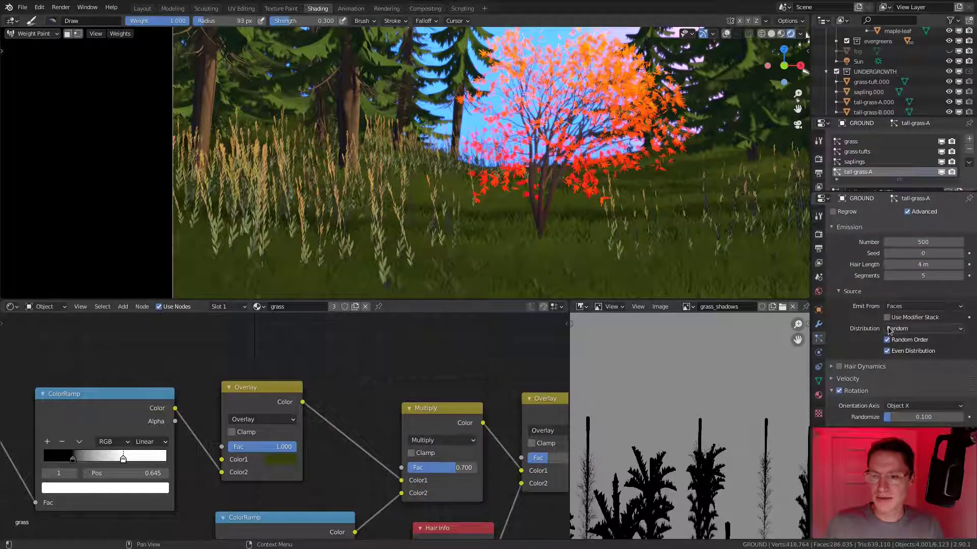
left_click(906, 307)
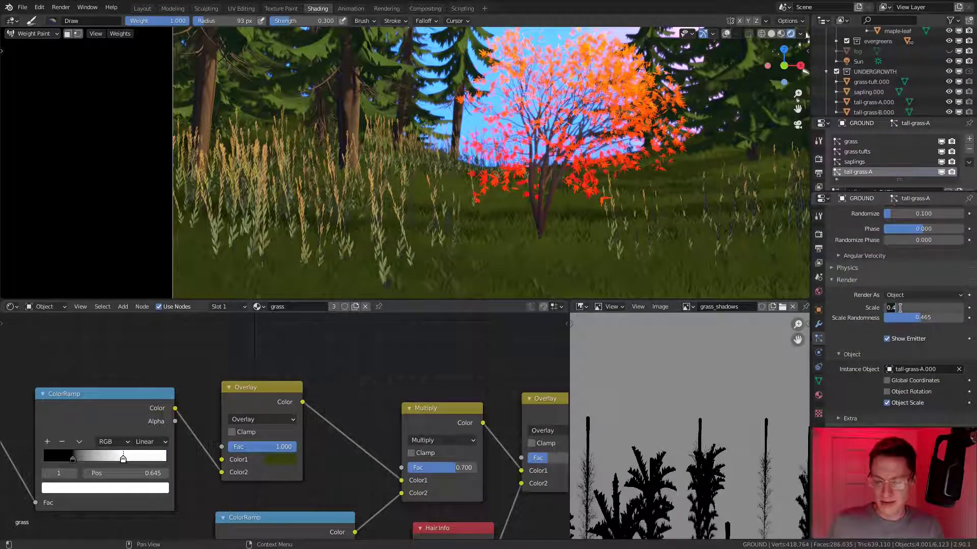
key("Return")
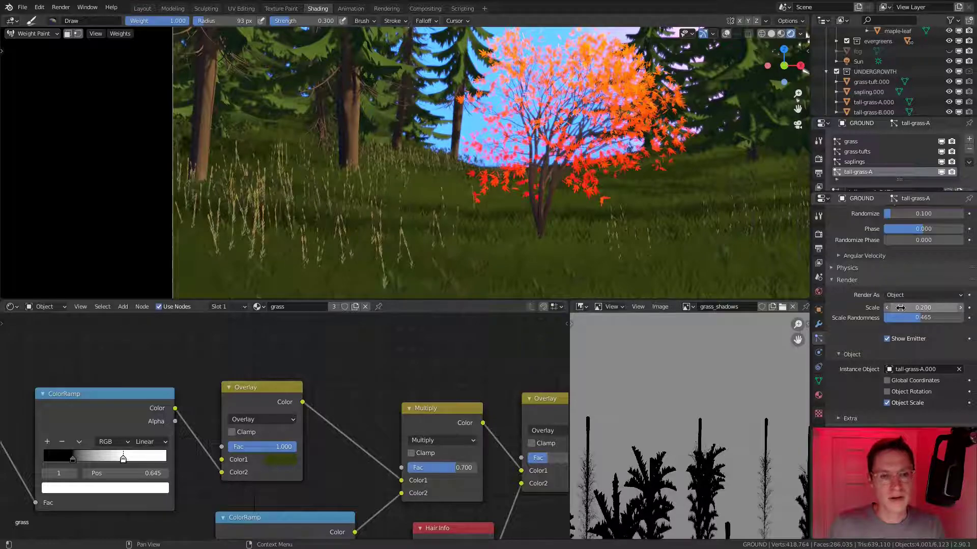
Raise Scale Randomness to 0.874 for more varied stalk sizes.
scroll(487, 159, "up", 6)
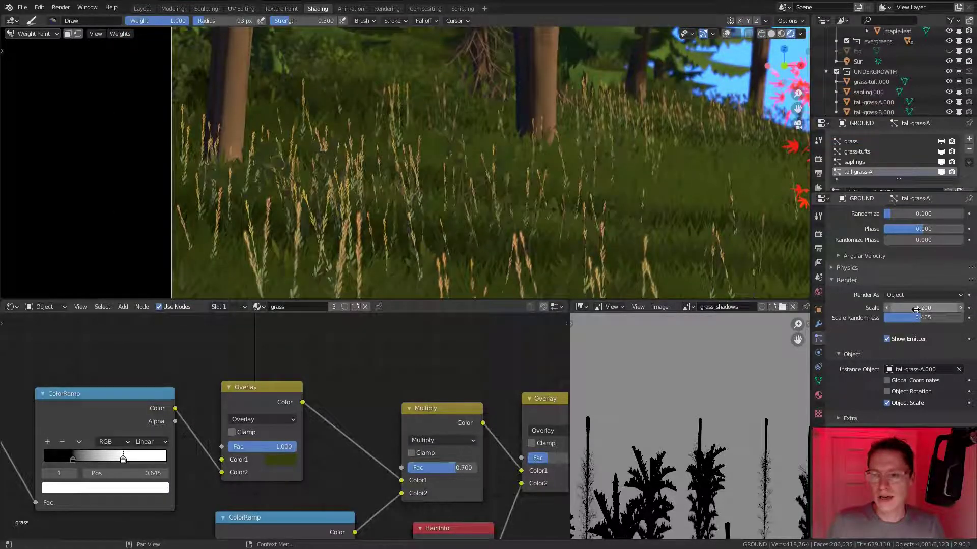
left_click_drag(918, 317, 952, 318)
scroll(593, 207, "down", 2)
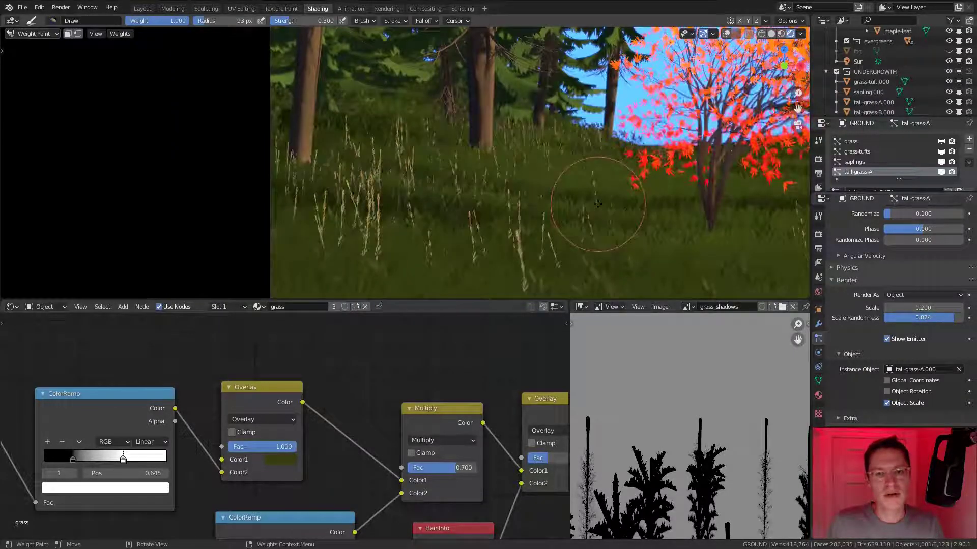
scroll(593, 207, "down", 1)
scroll(451, 138, "up", 1)
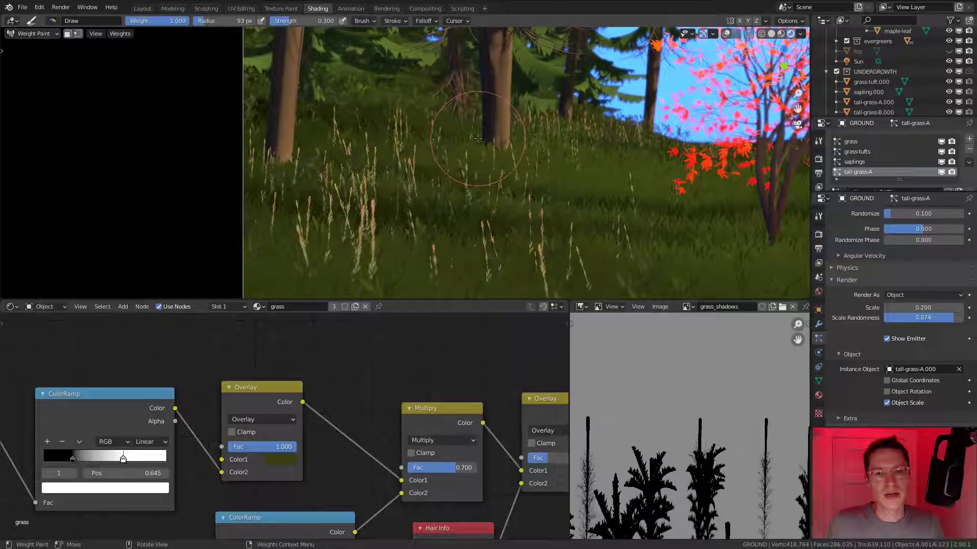
scroll(463, 137, "up", 1)
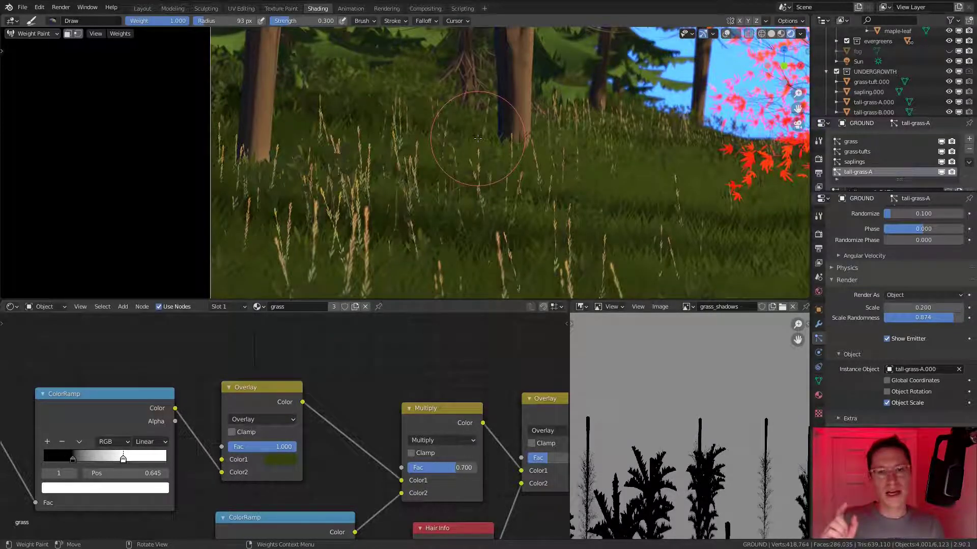
Select tall-grass-A.000 in the Outliner and switch to Object Mode.
middle_click_drag(478, 138, 488, 193)
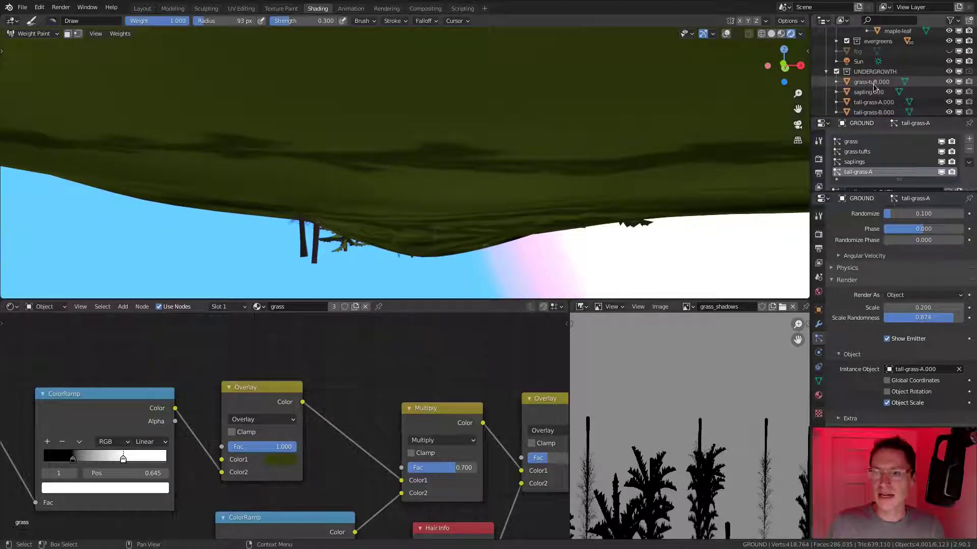
left_click(874, 102)
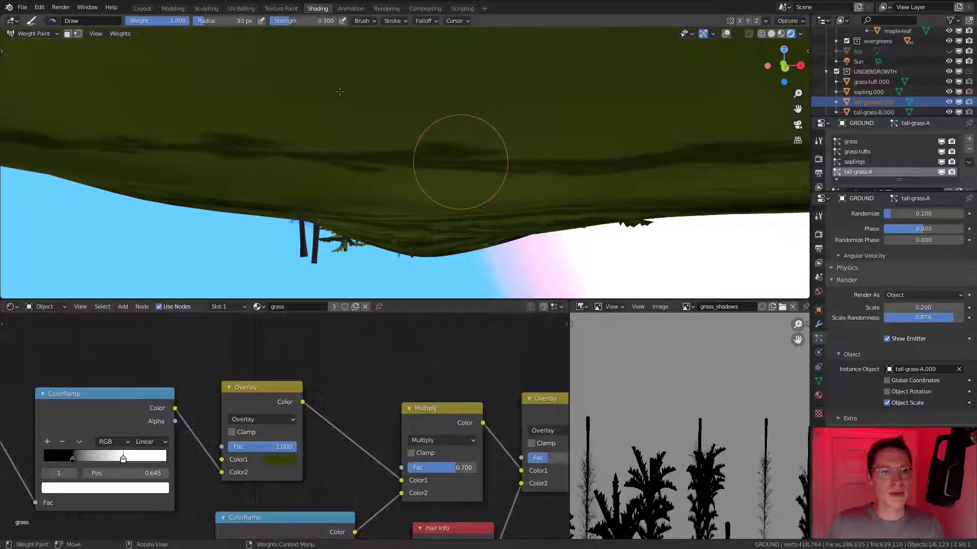
left_click(34, 34)
key("Return")
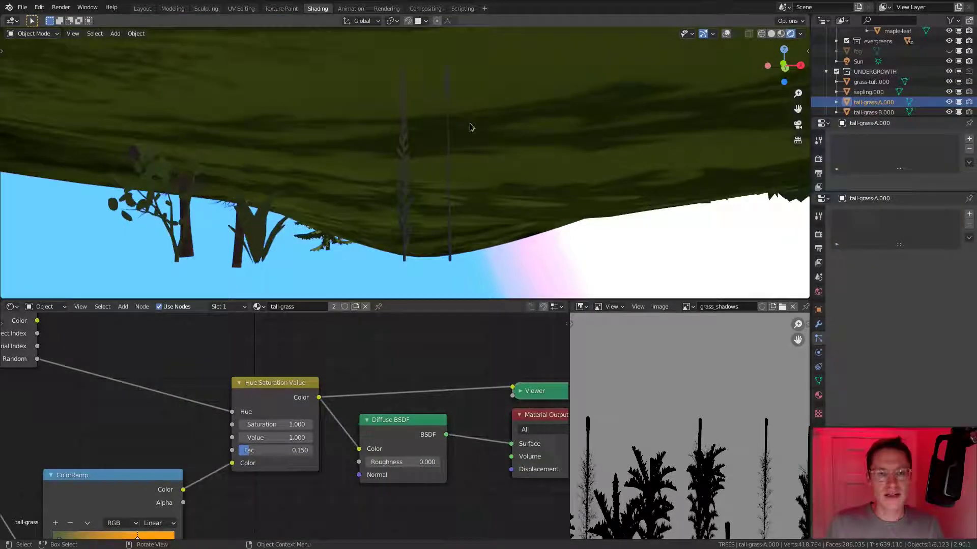
Inspect the grass objects below the terrain, then return to the camera view.
middle_click_drag(469, 123, 514, 153)
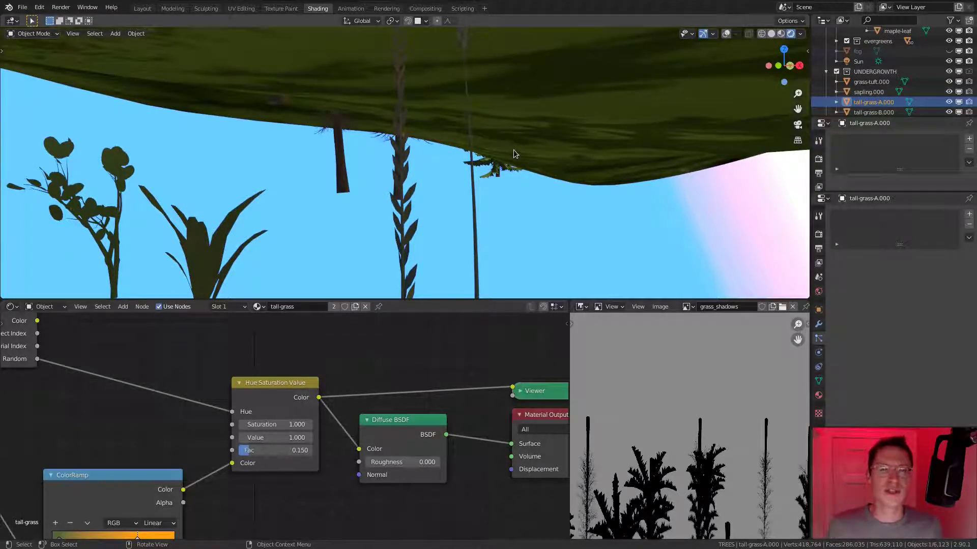
key("KP_0")
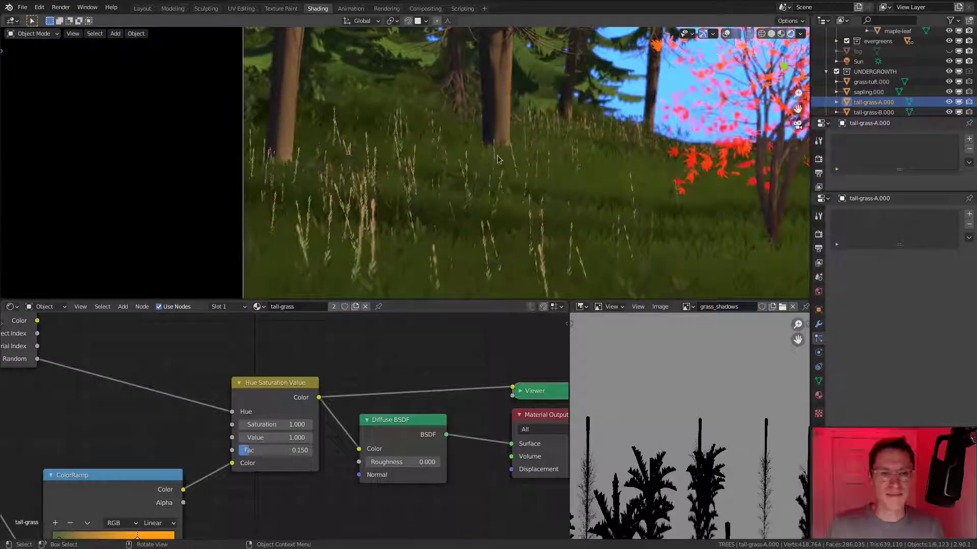
scroll(497, 159, "up", 4)
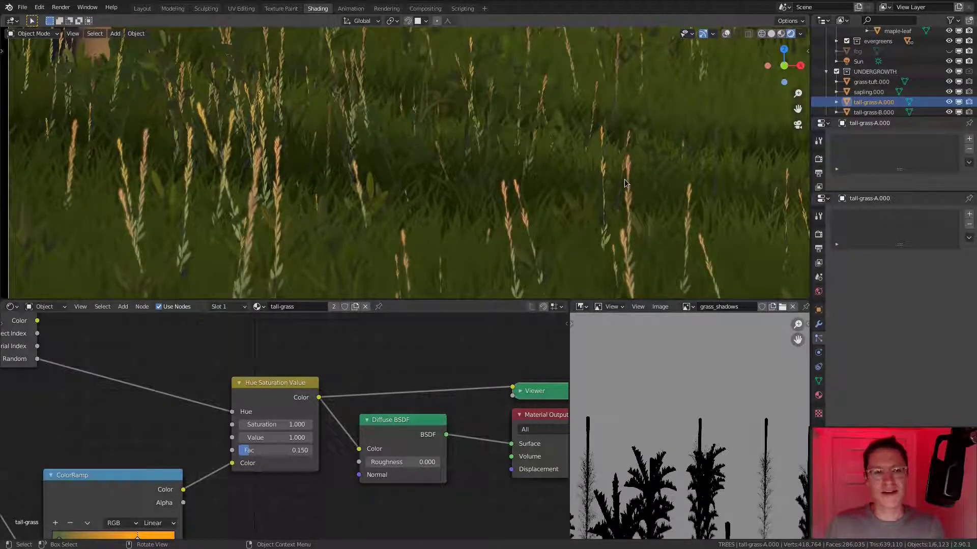
scroll(623, 184, "down", 3)
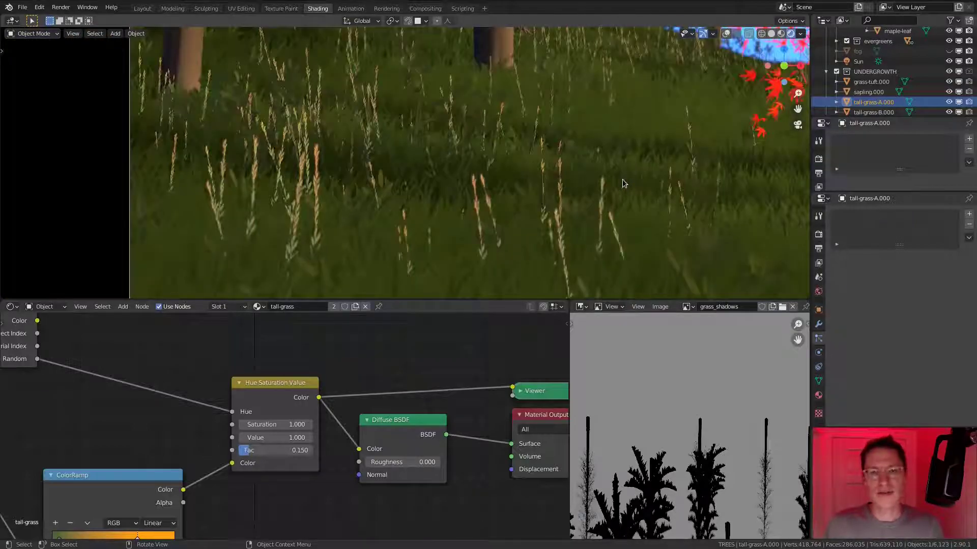
Select GROUND and enable Object Rotation in the tall-grass particle Render panel.
left_click(583, 208)
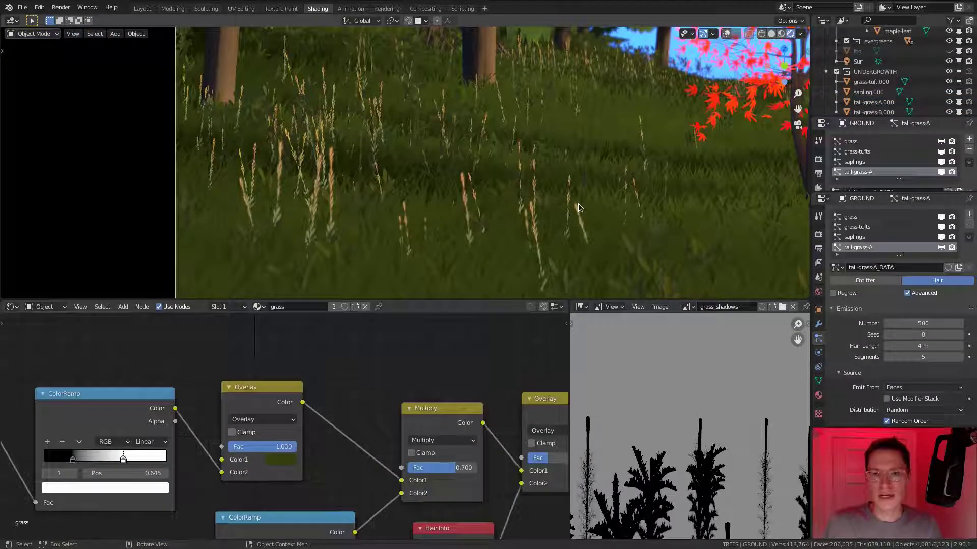
scroll(908, 345, "down", 3)
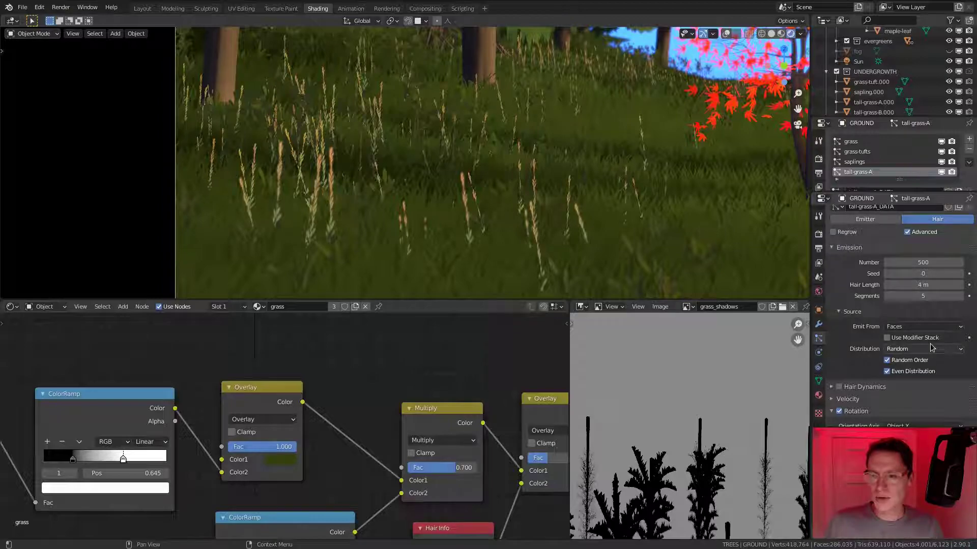
scroll(921, 346, "down", 10)
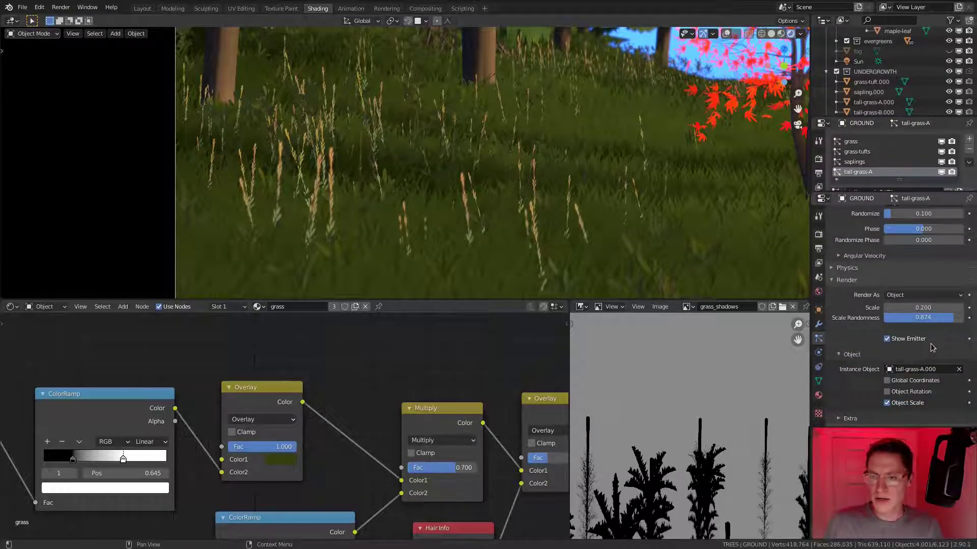
scroll(932, 347, "down", 1)
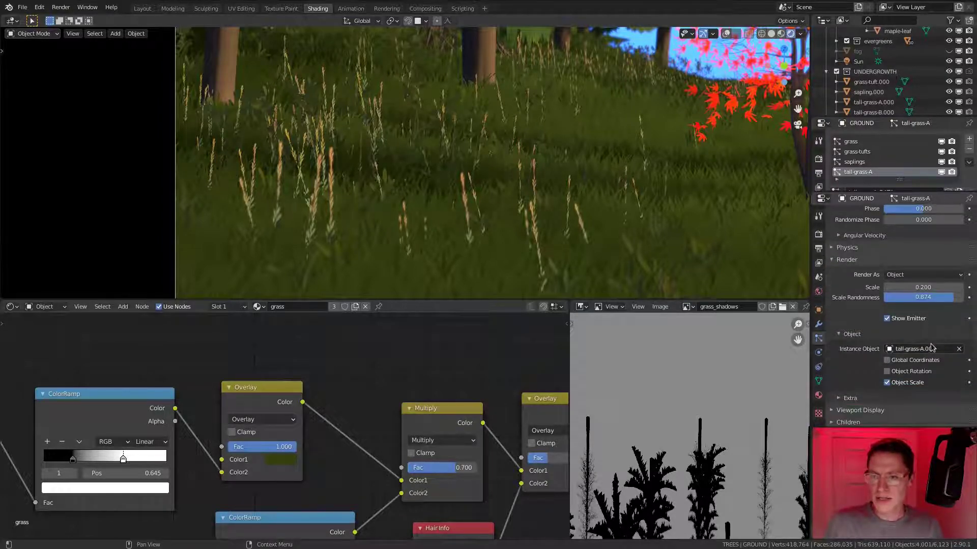
left_click(886, 372)
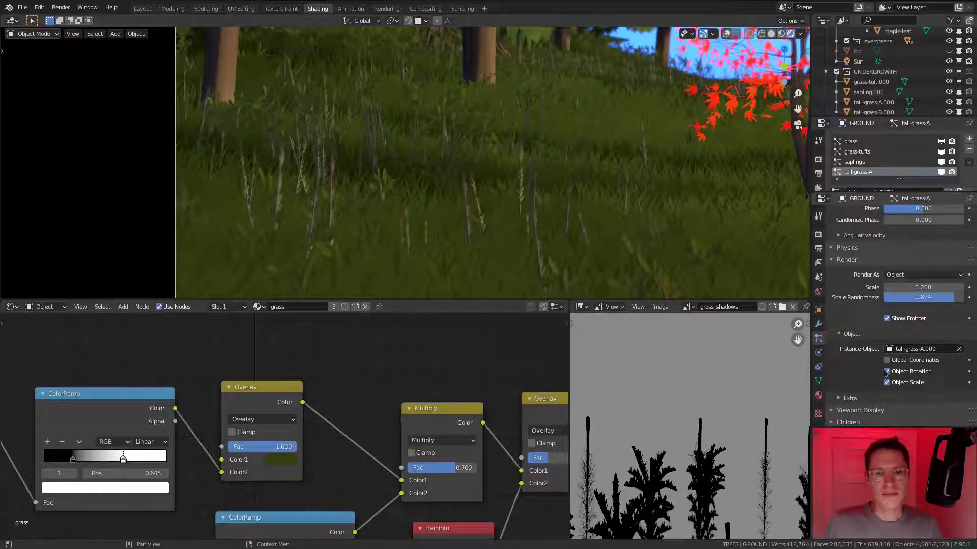
scroll(586, 205, "up", 5)
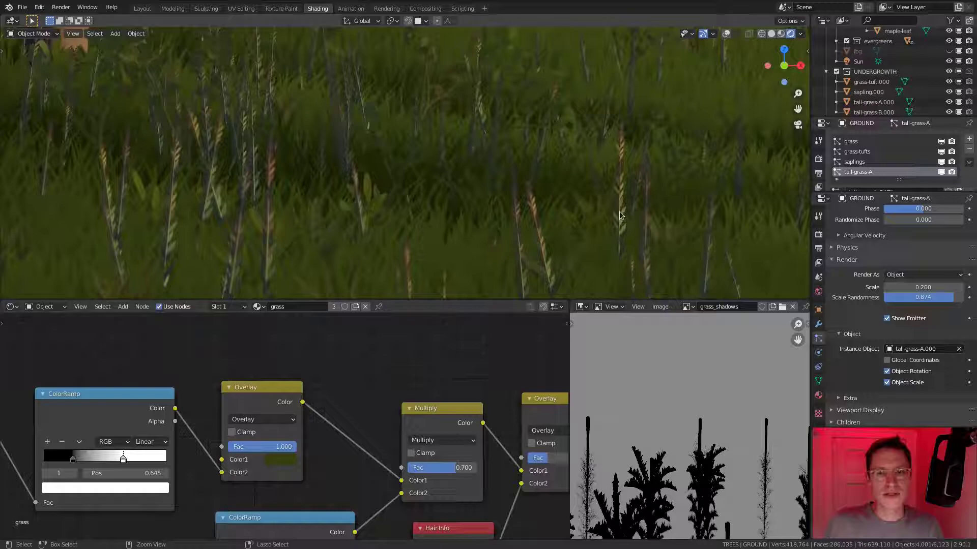
Check the grass objects under the ground, then review the meadow through the camera.
middle_click_drag(619, 215, 474, 217)
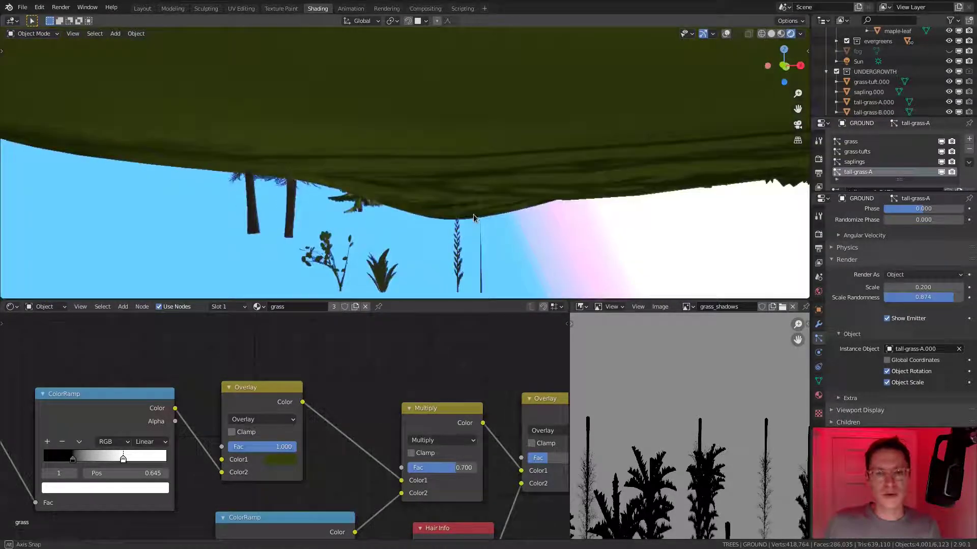
key("KP_0")
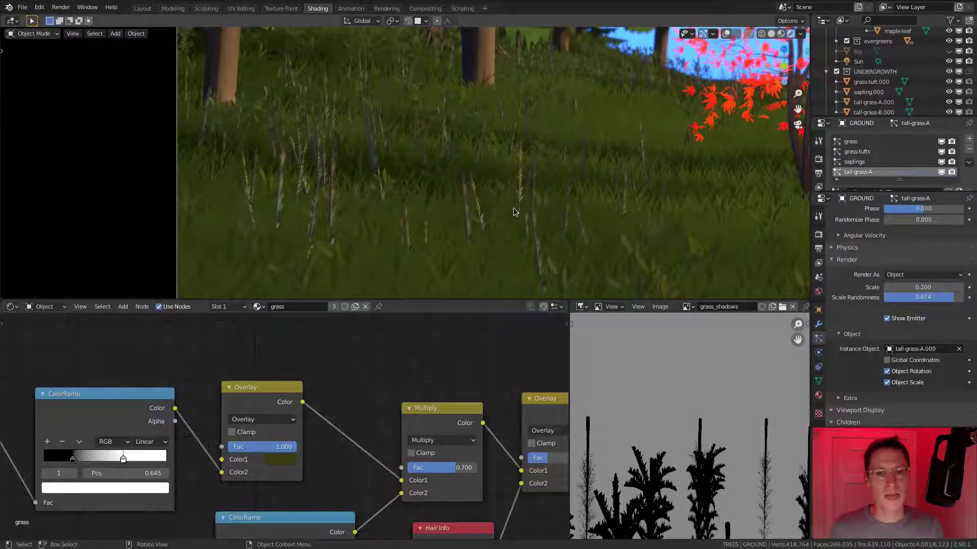
middle_click_drag(460, 136, 448, 134)
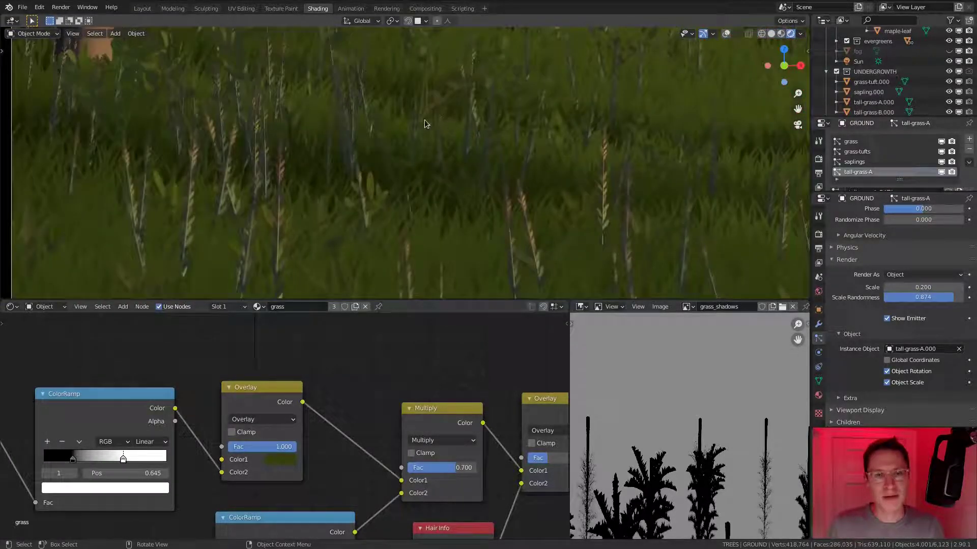
key("KP_0")
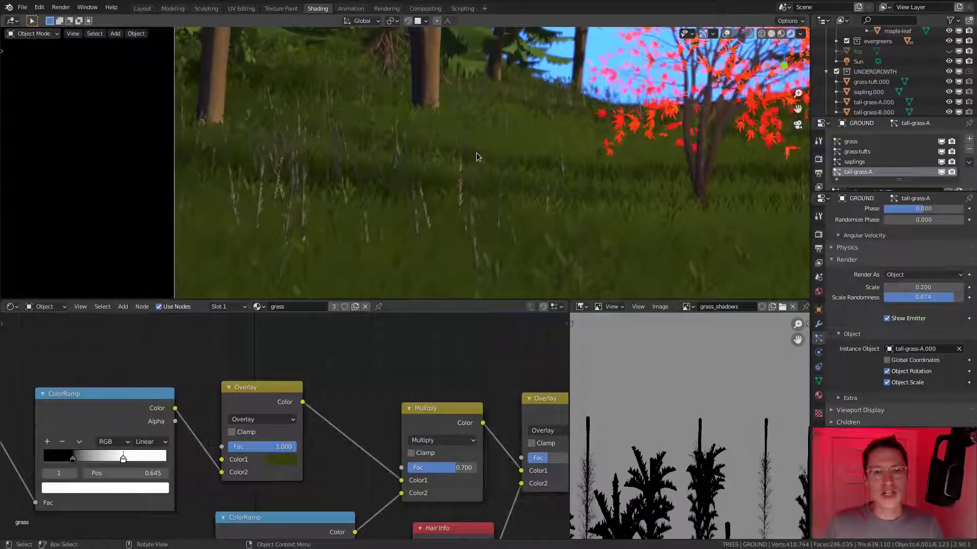
scroll(880, 81, "down", 4)
Select tall-grass-A.000 and rearrange its Material Output and Viewer nodes in the Shader Editor.
left_click(873, 61)
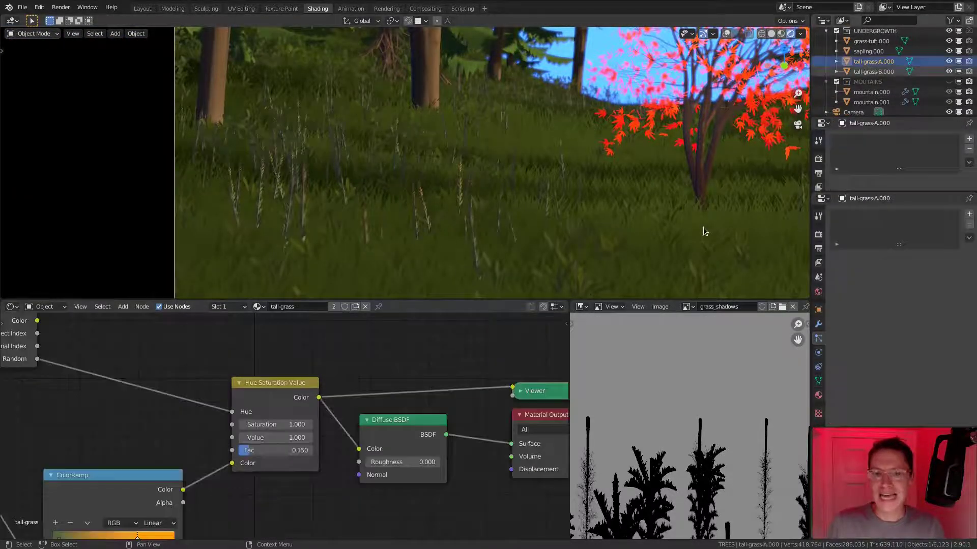
middle_click_drag(317, 408, 105, 394)
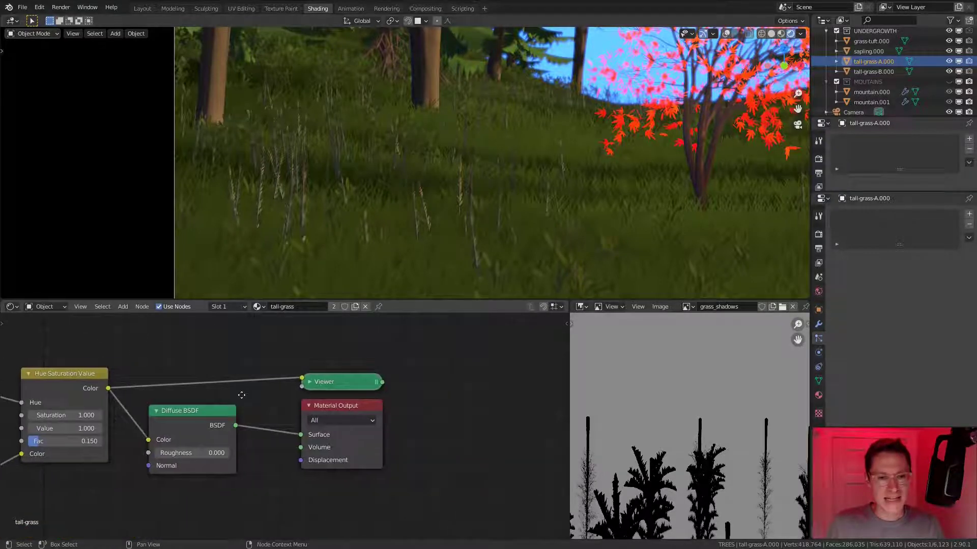
left_click_drag(326, 405, 423, 409)
left_click_drag(343, 384, 433, 339)
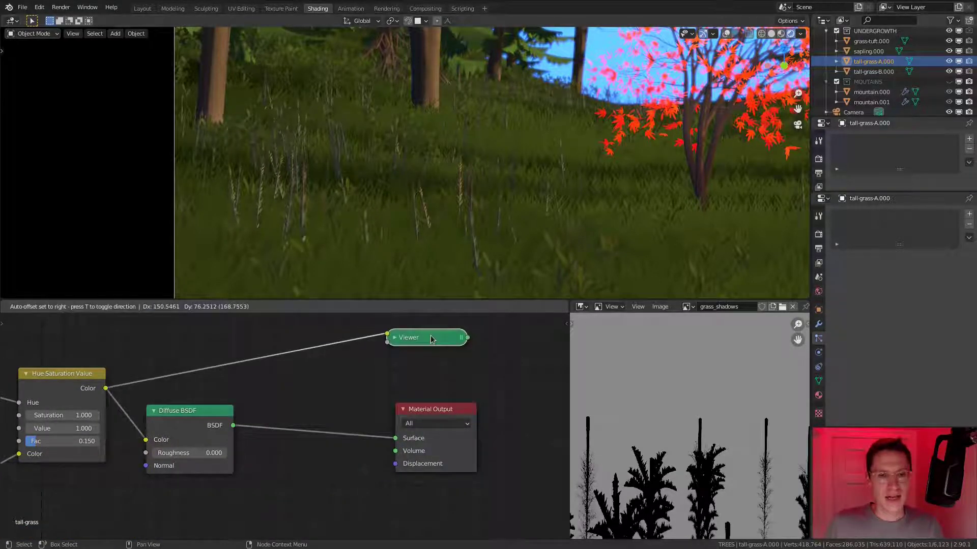
middle_click_drag(434, 340, 425, 353)
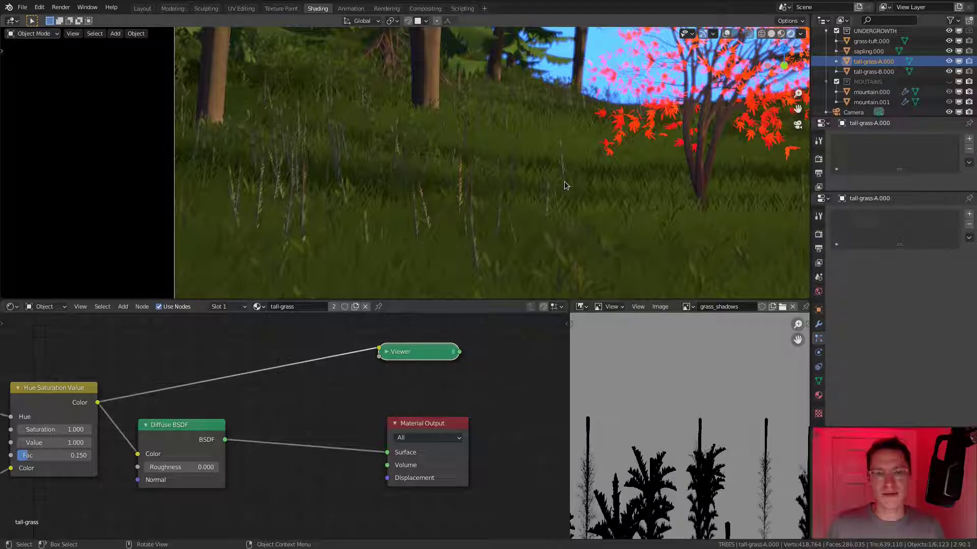
left_click_drag(408, 353, 193, 358)
key("h")
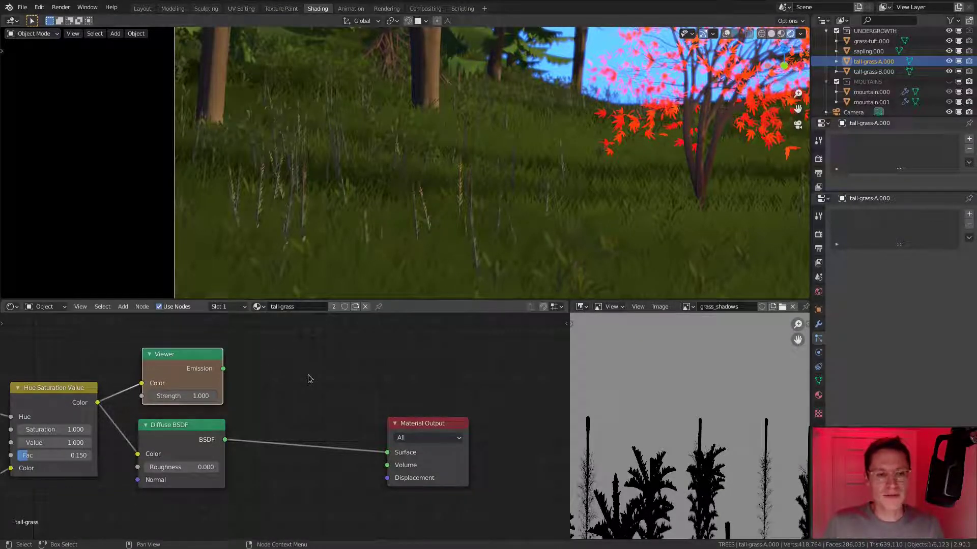
Insert a Mix Shader into the output link and feed it the Viewer's Emission.
key("shift+a")
mouse_move(307, 378)
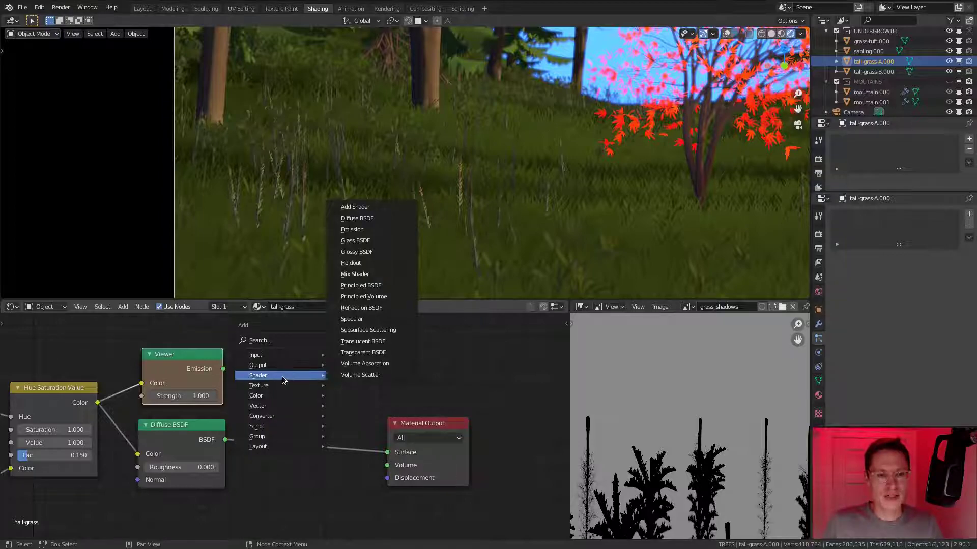
left_click(355, 274)
left_click(274, 392)
mouse_move(223, 368)
left_mouse_down()
mouse_move(273, 439)
mouse_move(333, 428)
left_mouse_up()
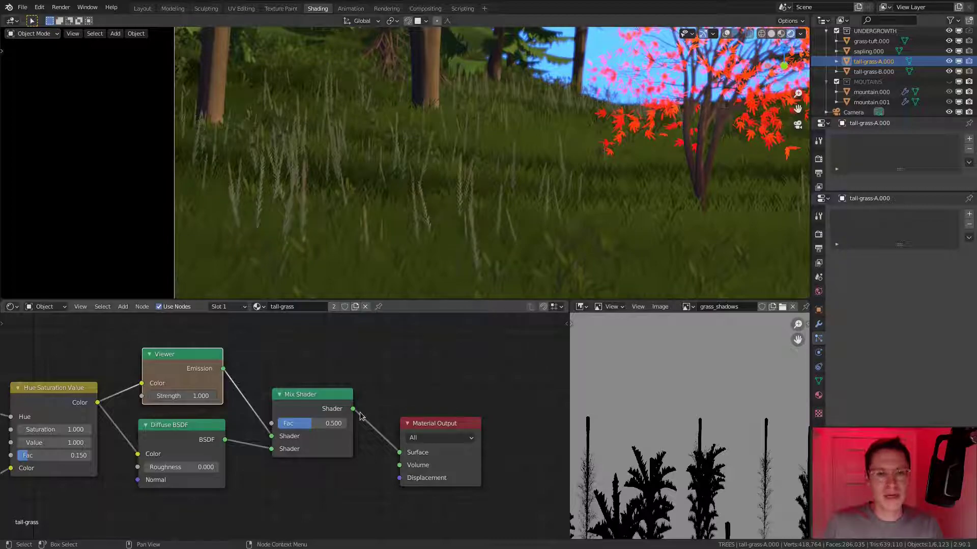
Slide the ColorRamp's orange stop left to about 0.42 and review the grass in camera view.
scroll(475, 194, "up", 1)
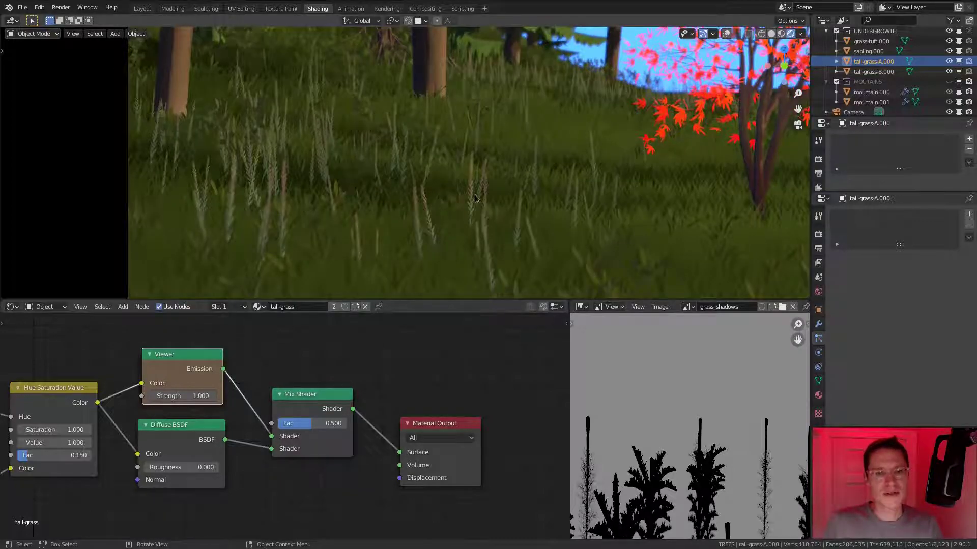
scroll(475, 195, "up", 1)
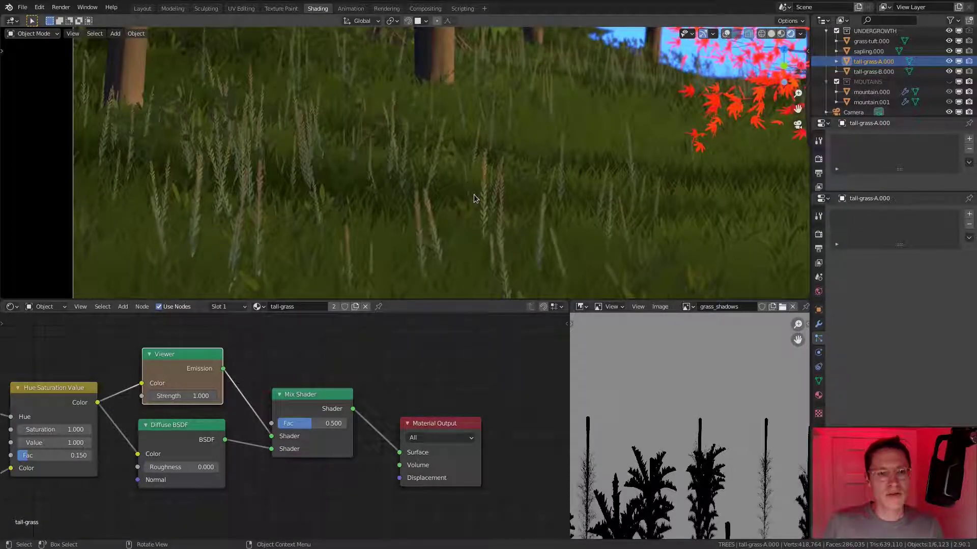
scroll(474, 197, "up", 4)
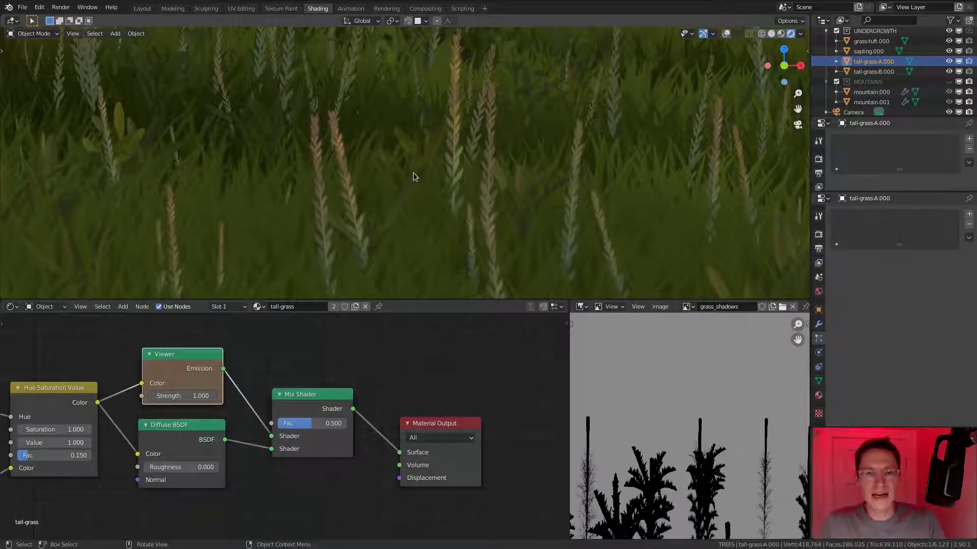
scroll(413, 173, "down", 6)
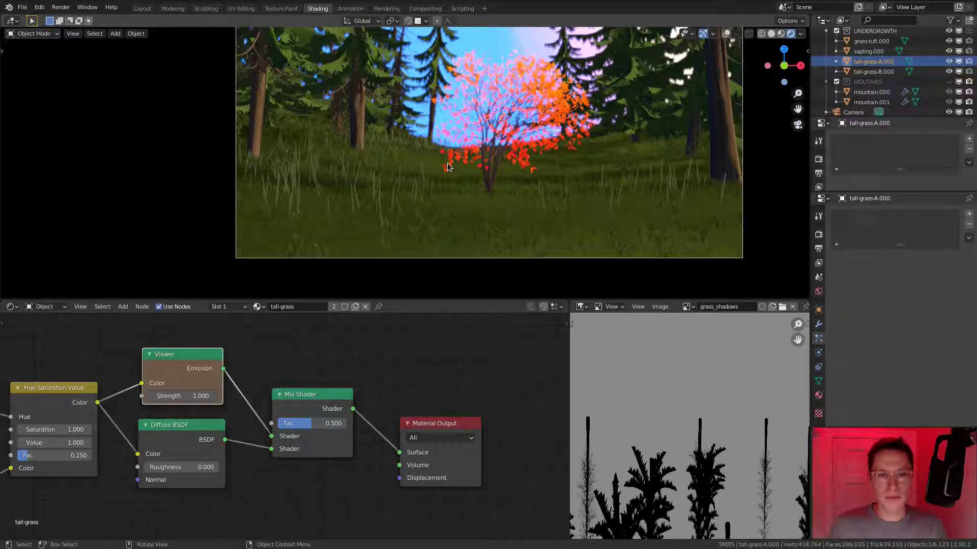
scroll(447, 163, "up", 5)
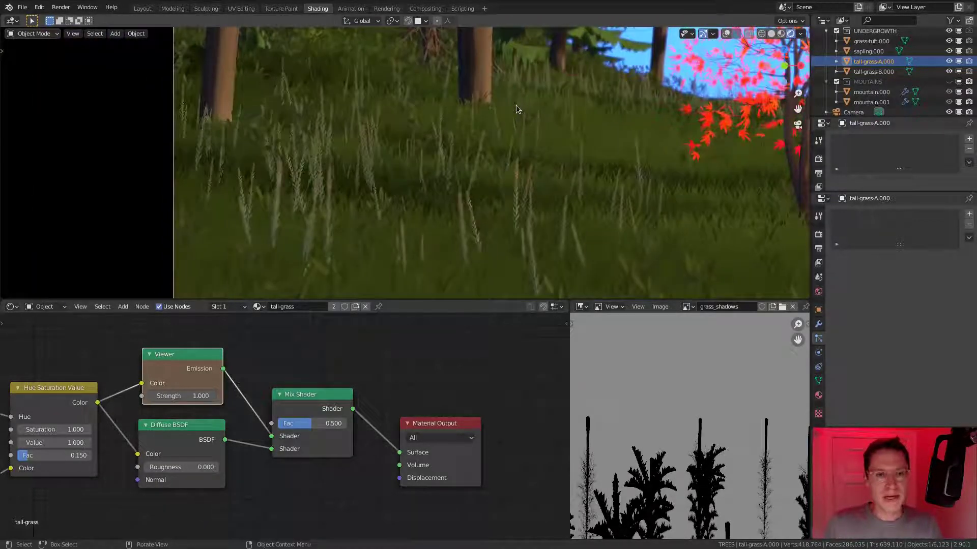
middle_click_drag(76, 509, 484, 441)
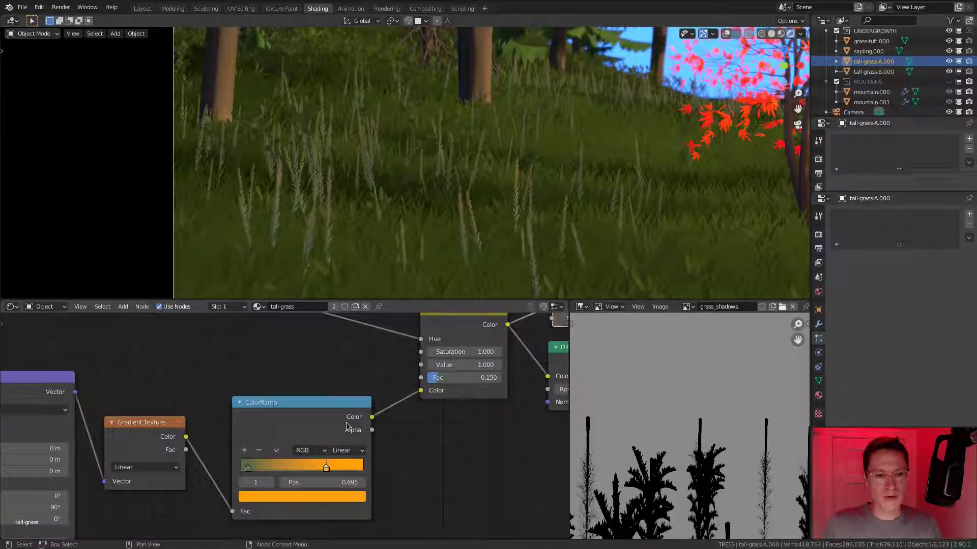
scroll(340, 468, "up", 2)
left_click_drag(330, 484, 233, 483)
key("Up")
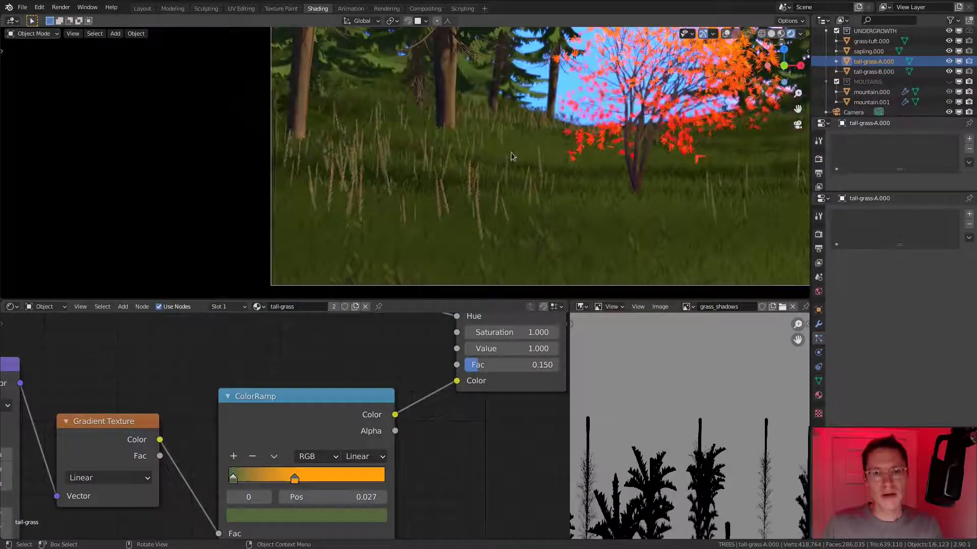
key("Up")
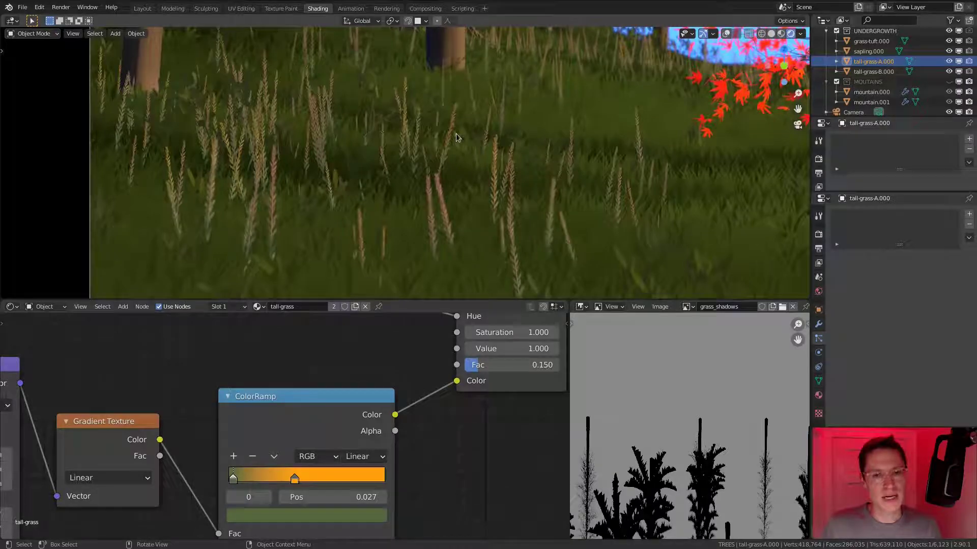
In Edit Mode, snap the 3D cursor to the grass stalk's base vertex.
middle_click_drag(511, 188, 498, 170)
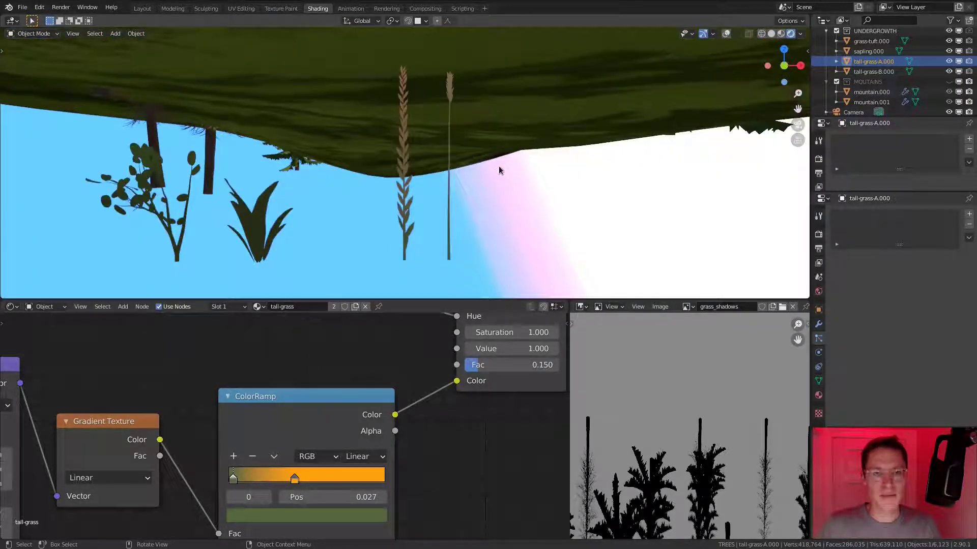
key("Tab")
key("a")
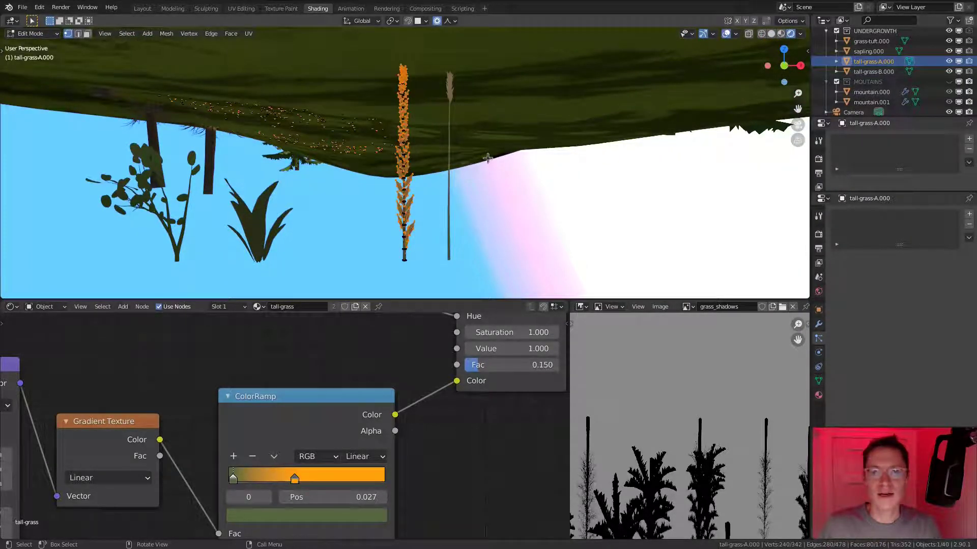
middle_click_drag(417, 168, 460, 216)
key("a")
left_click(413, 101)
key("shift+s")
left_click(470, 228)
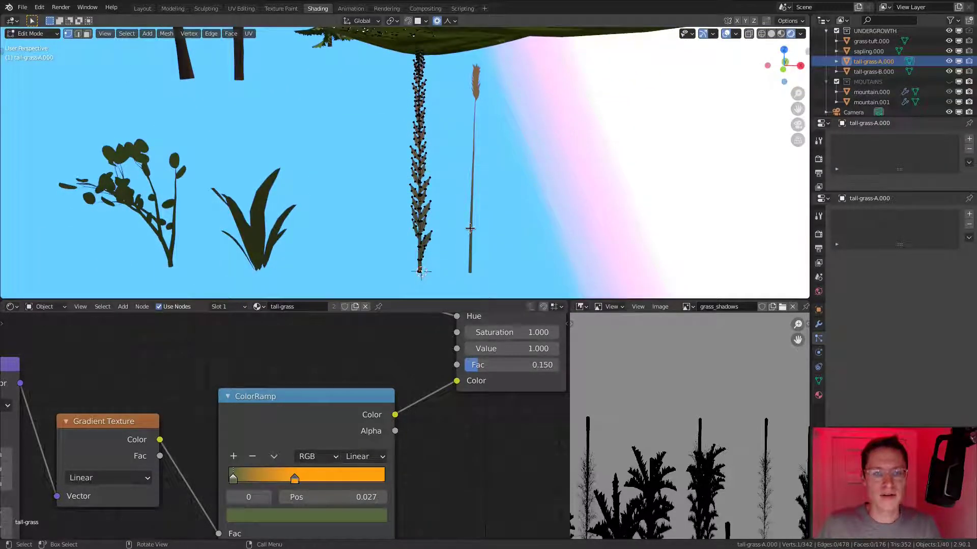
Rotate the stalk around the 3D Cursor pivot with Sharp proportional falloff into a gentle curve.
middle_click_drag(436, 107, 422, 70)
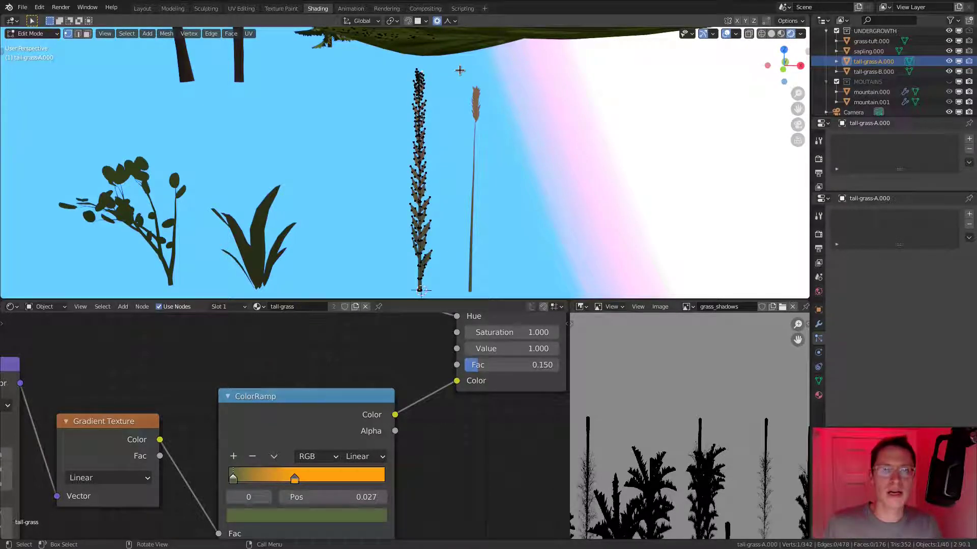
left_click(448, 22)
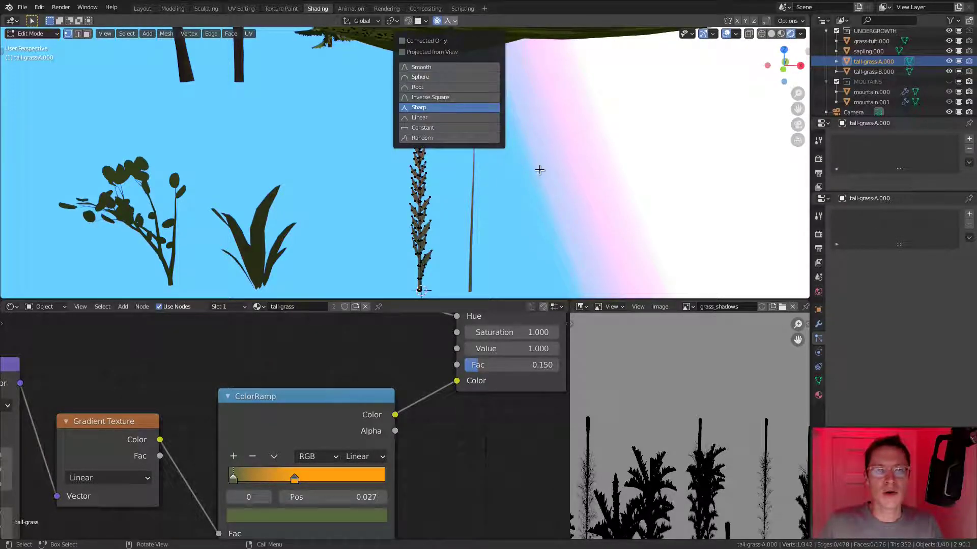
key("r")
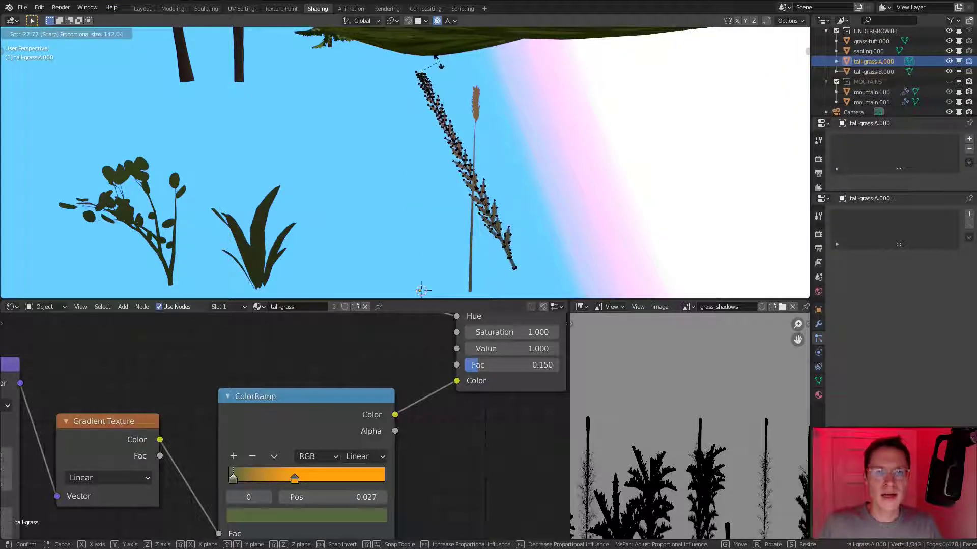
key("Escape")
left_click(393, 21)
left_click(409, 43)
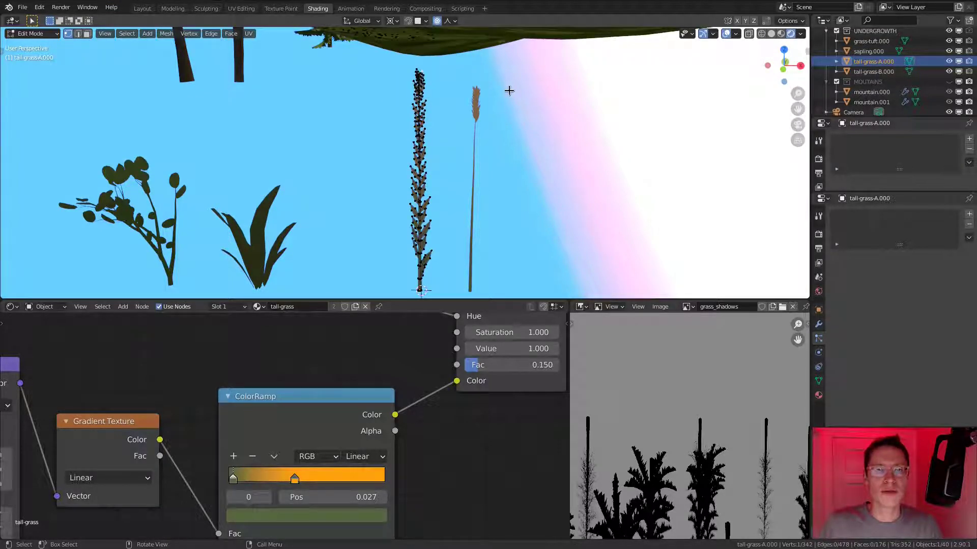
key("r")
scroll(454, 82, "up", 20)
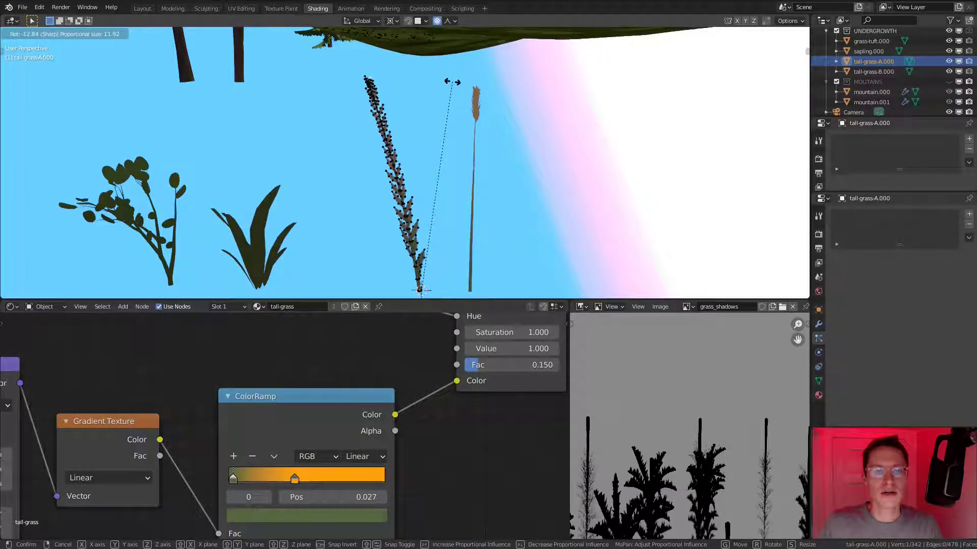
scroll(452, 82, "up", 6)
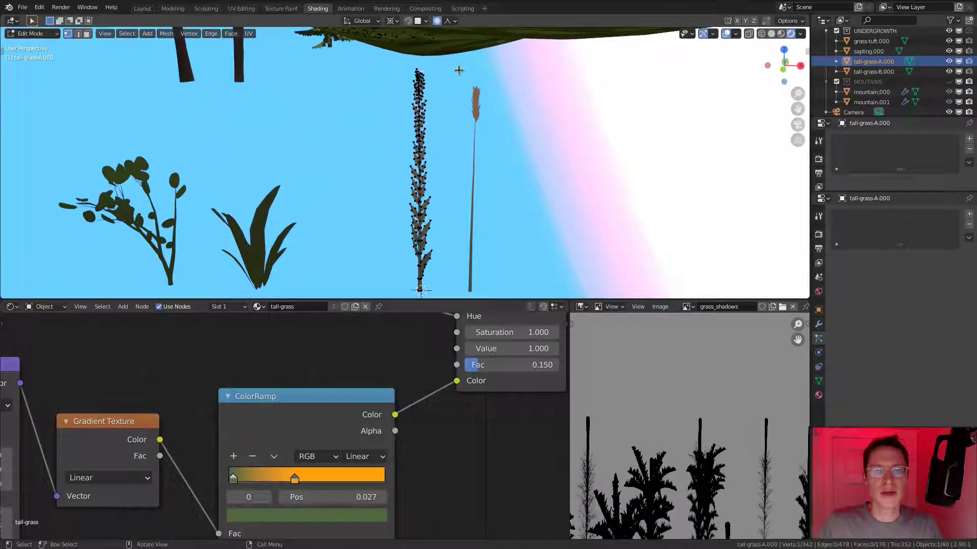
left_click(440, 65)
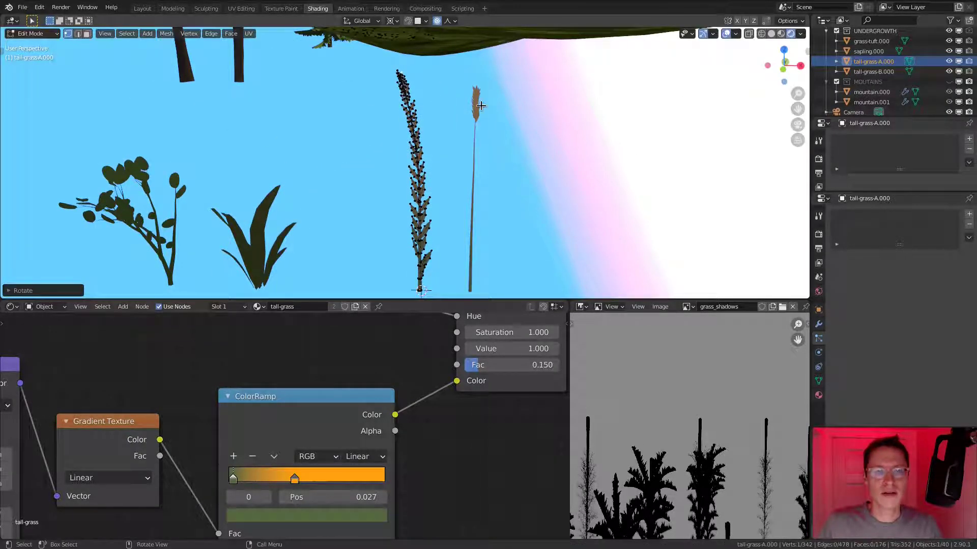
key("Tab")
Return to the camera view and reframe it to check the bent grass among the pines.
key("KP_0")
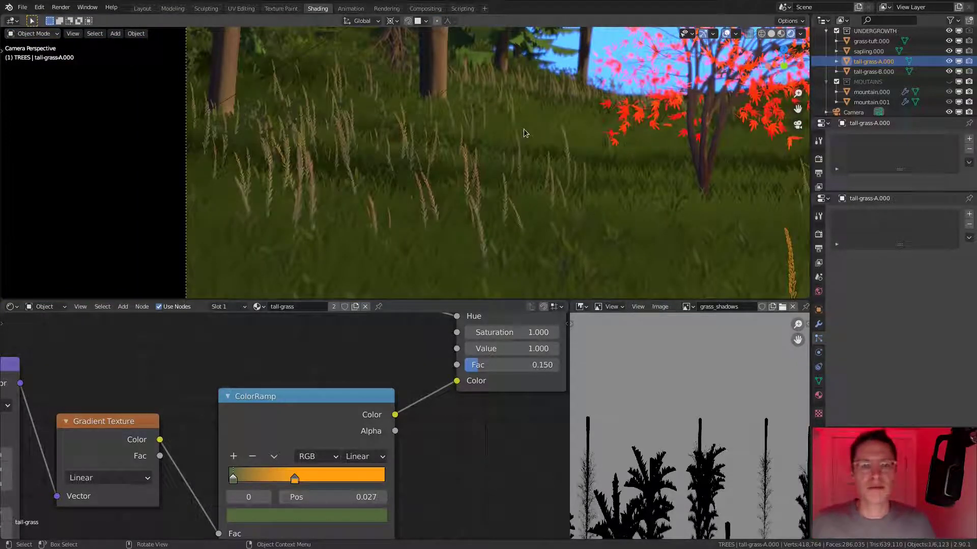
scroll(524, 129, "down", 2)
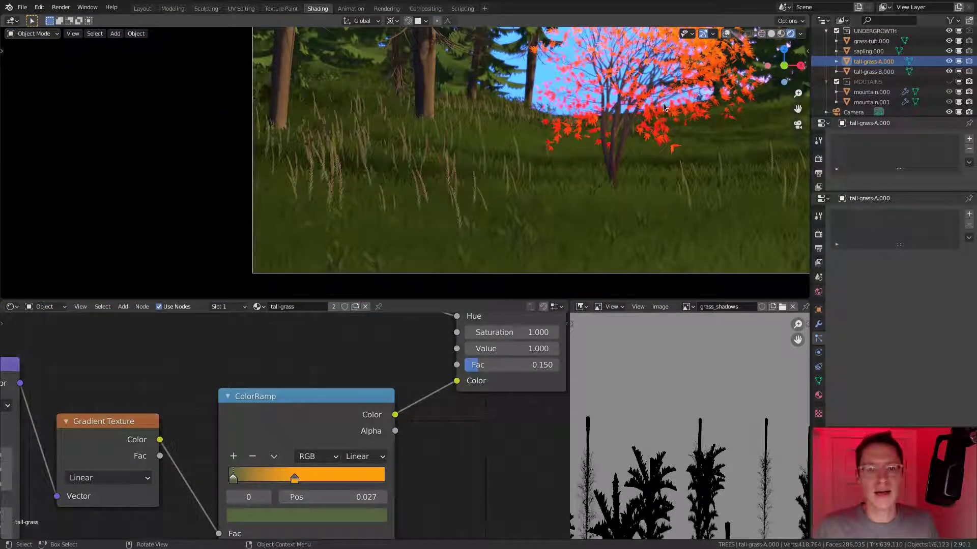
middle_click_drag(664, 107, 635, 137, "shift")
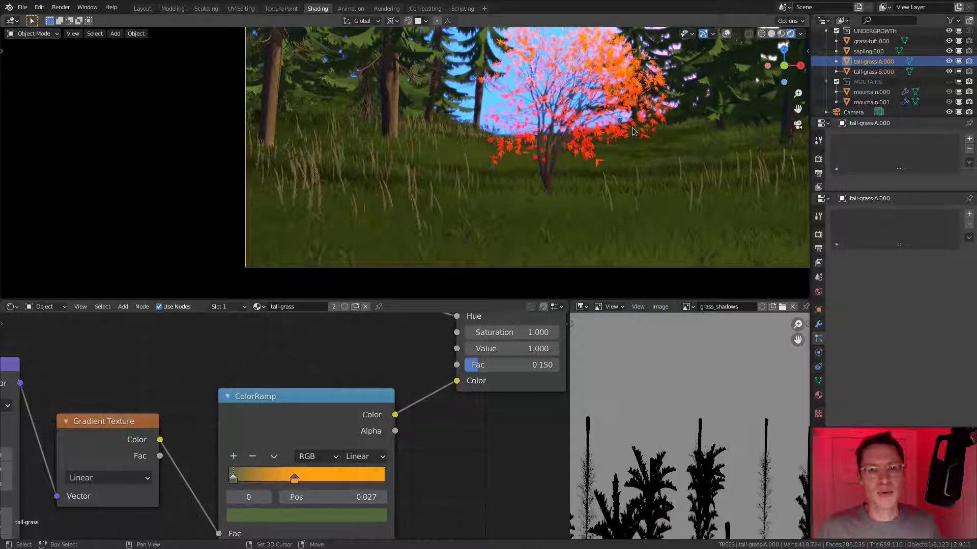
scroll(602, 186, "up", 2)
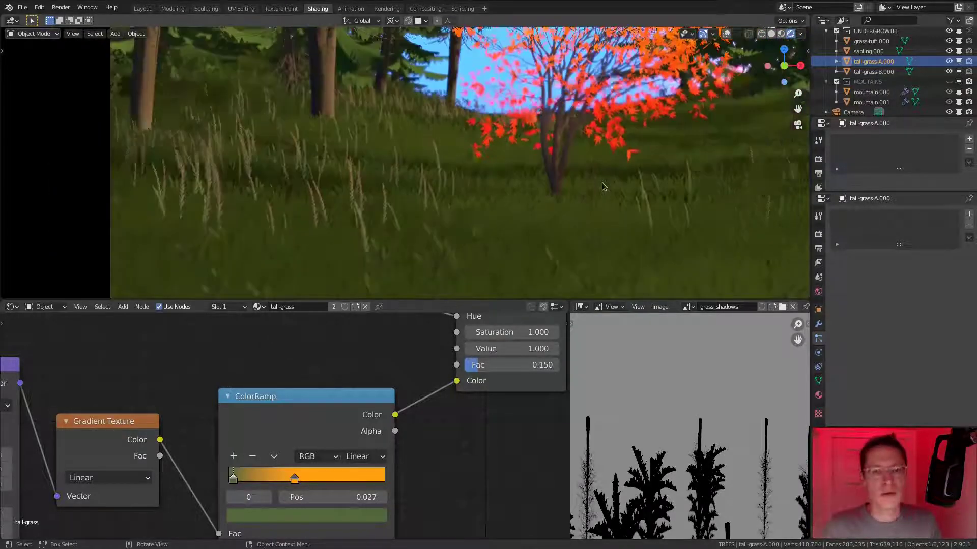
scroll(627, 173, "down", 2)
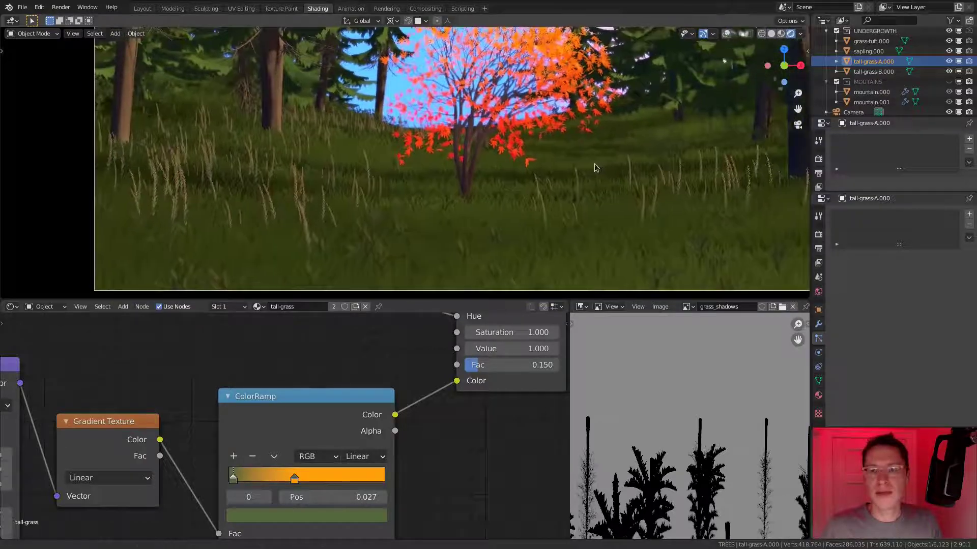
Add a new particle system to GROUND named tall-grass-B.
left_click(596, 255)
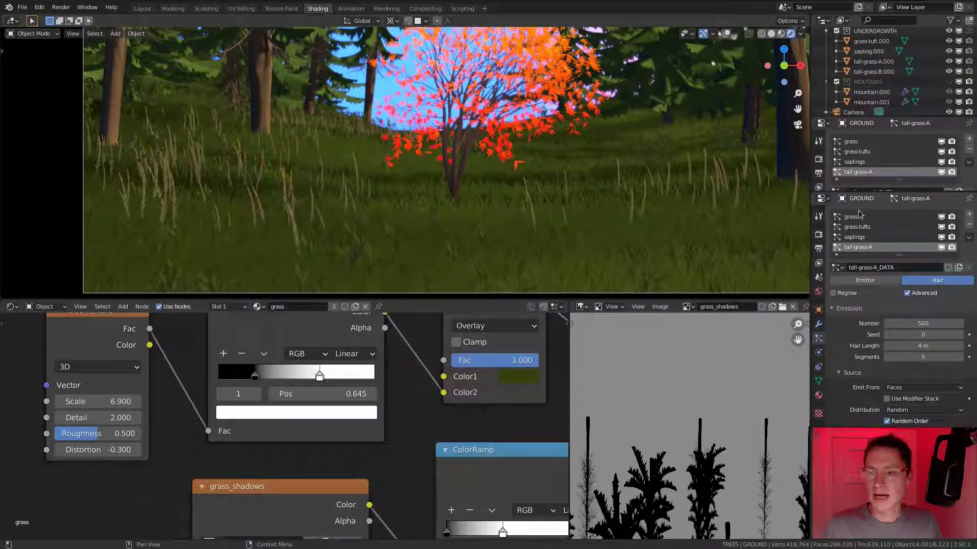
left_click(969, 216)
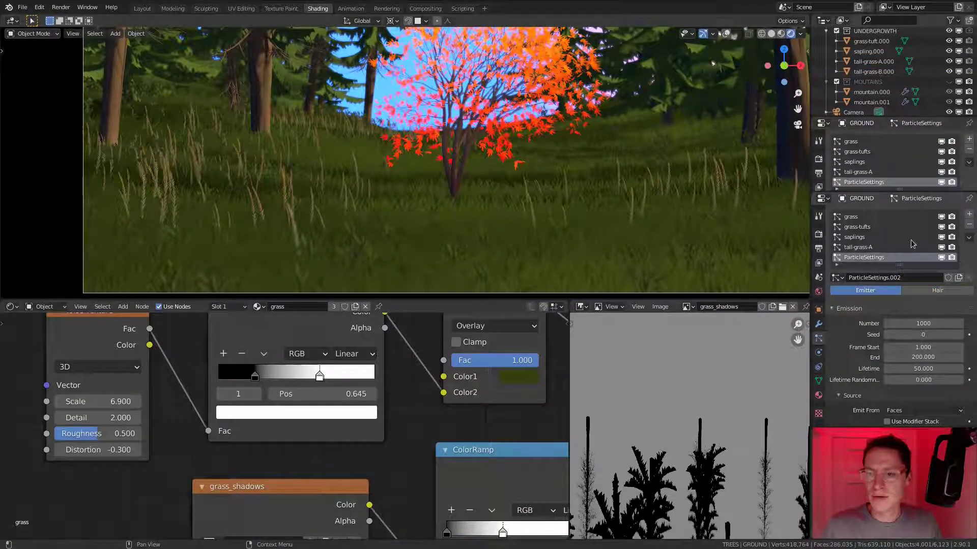
double_click(854, 260)
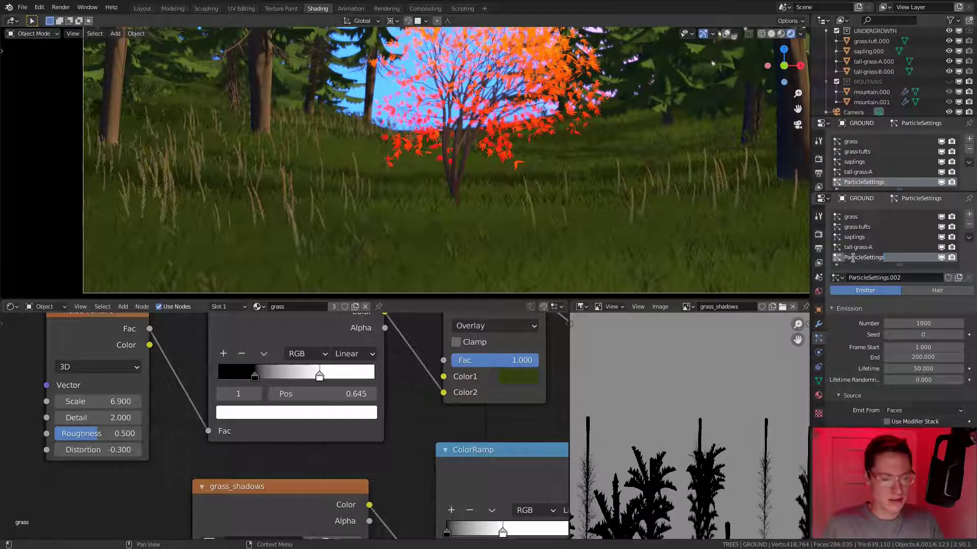
type("tall")
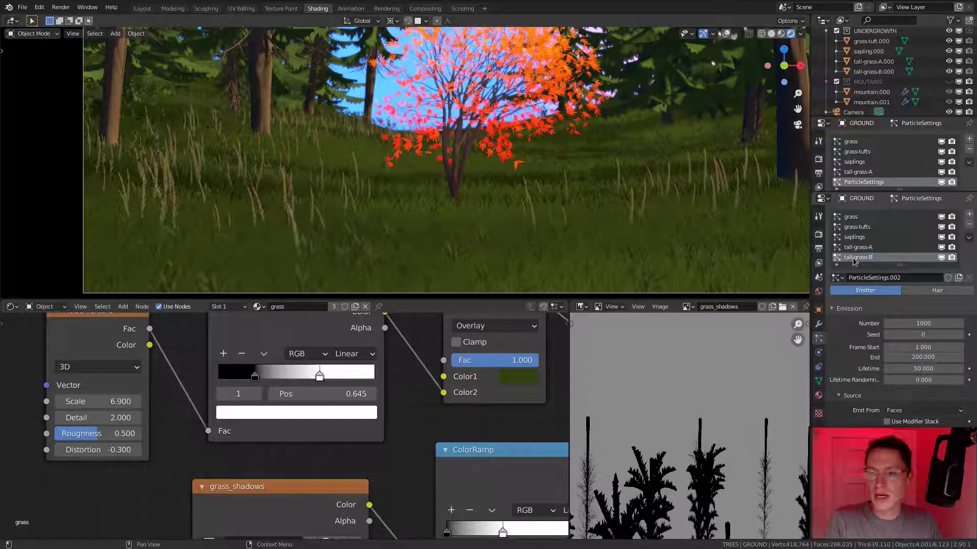
type("-grass-B")
key("Return")
Assign the tall-grass-A_DATA settings, make an independent copy, and trim its .001 suffix.
left_click(836, 278)
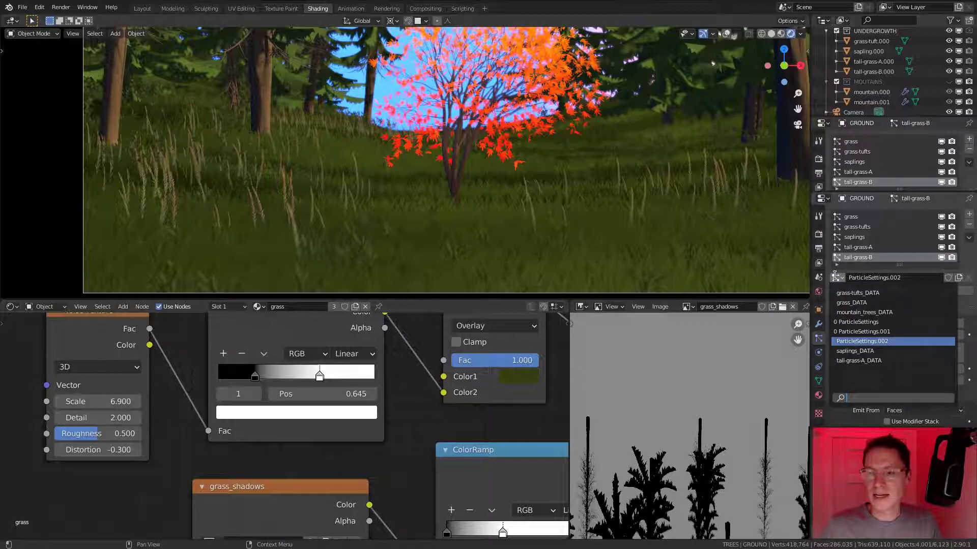
left_click(857, 361)
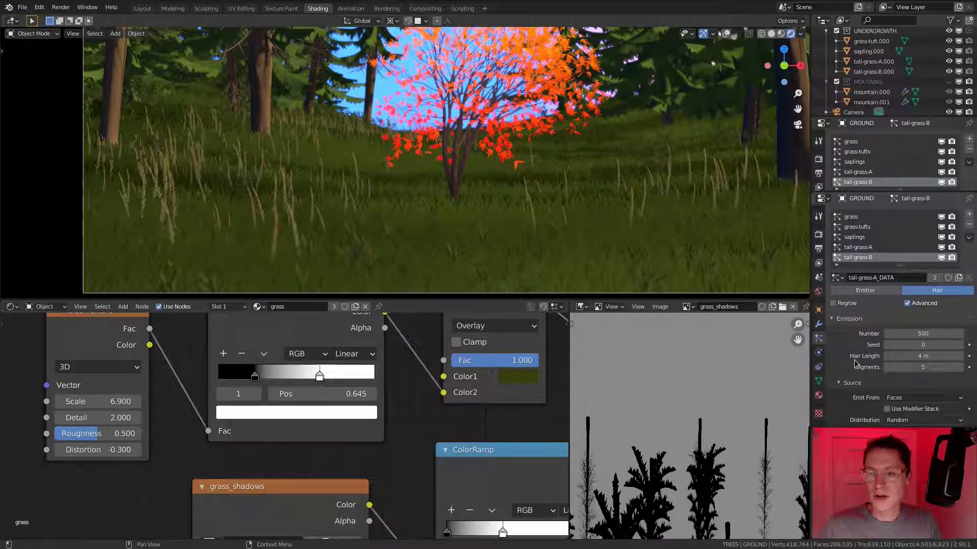
left_click(899, 280)
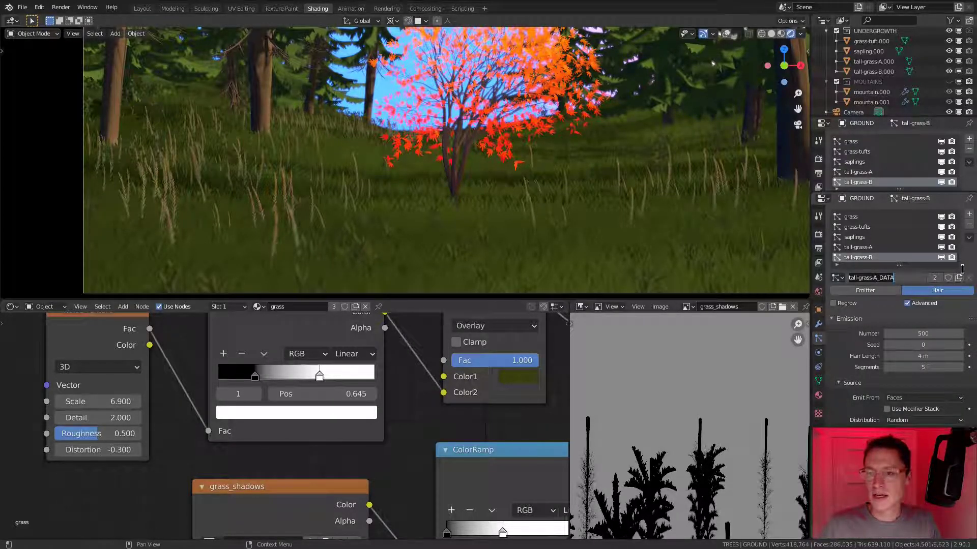
key("Escape")
left_click(959, 278)
key("BackSpace")
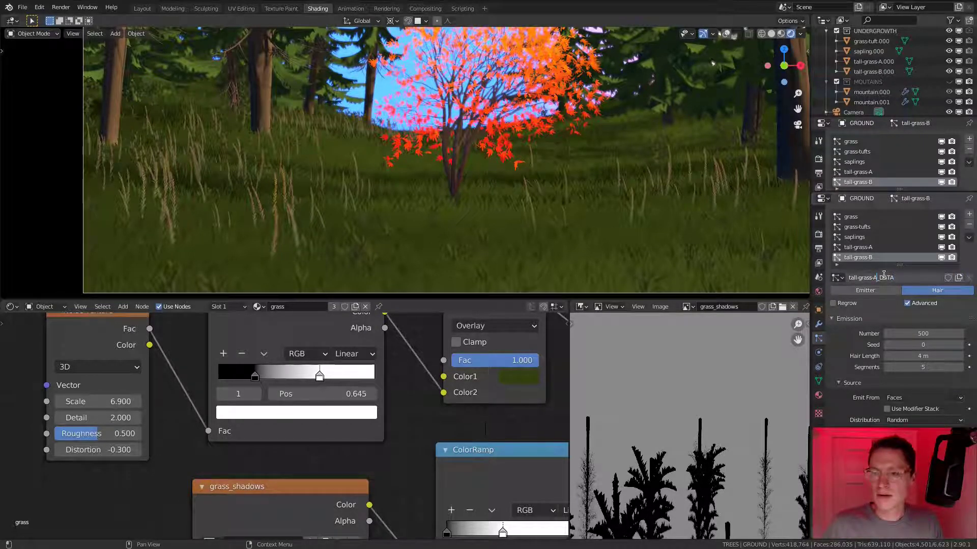
key("BackSpace")
Finish renaming the copied settings with 'B' and set Instance Object to tall-grass-B.000.
type("B")
key("Return")
scroll(939, 297, "down", 10)
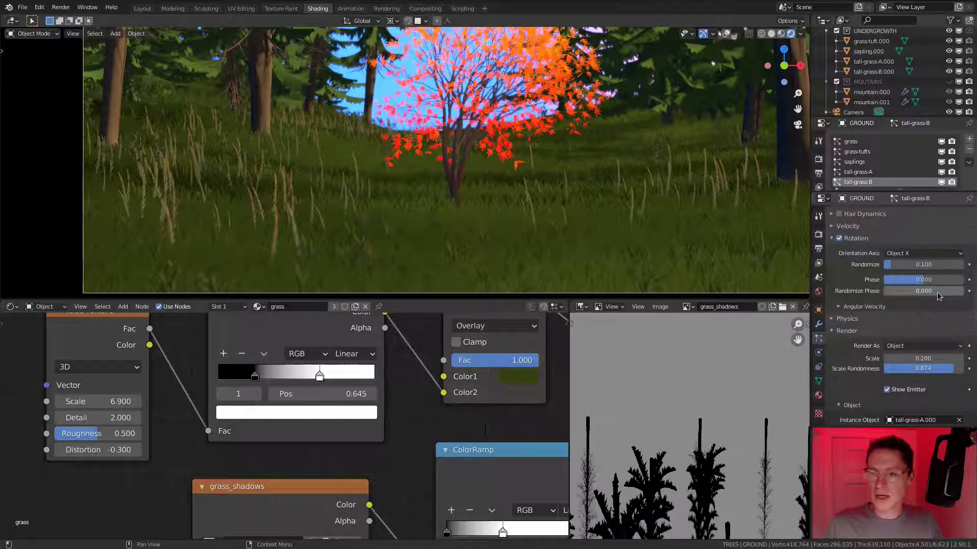
left_click(920, 380)
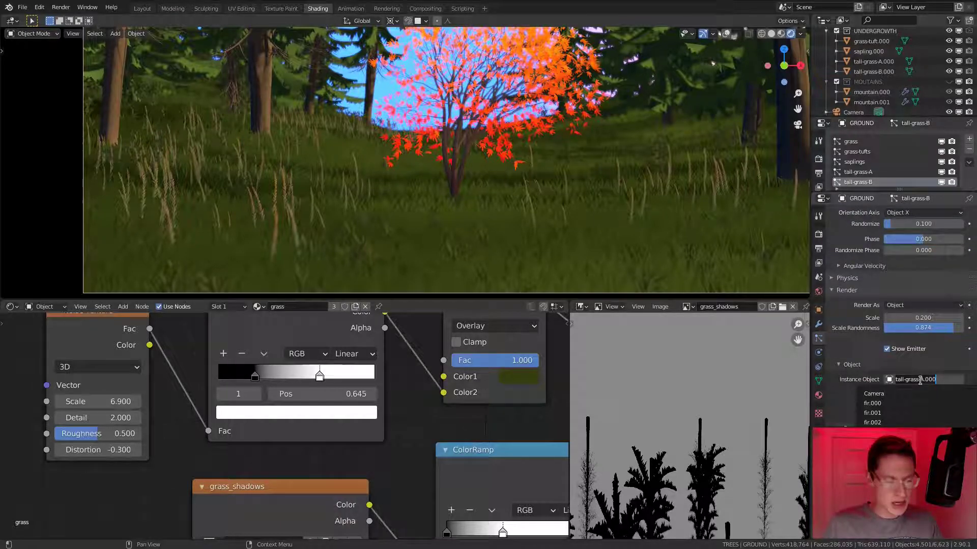
type("tall")
key("Down")
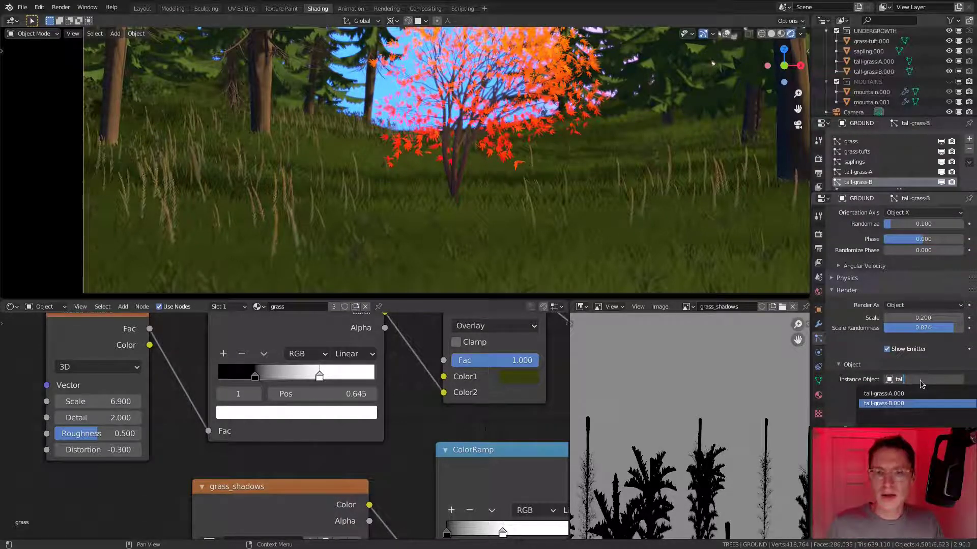
key("Return")
Limit the particle density to the grass_density vertex group.
middle_click_drag(658, 180, 493, 133, "shift")
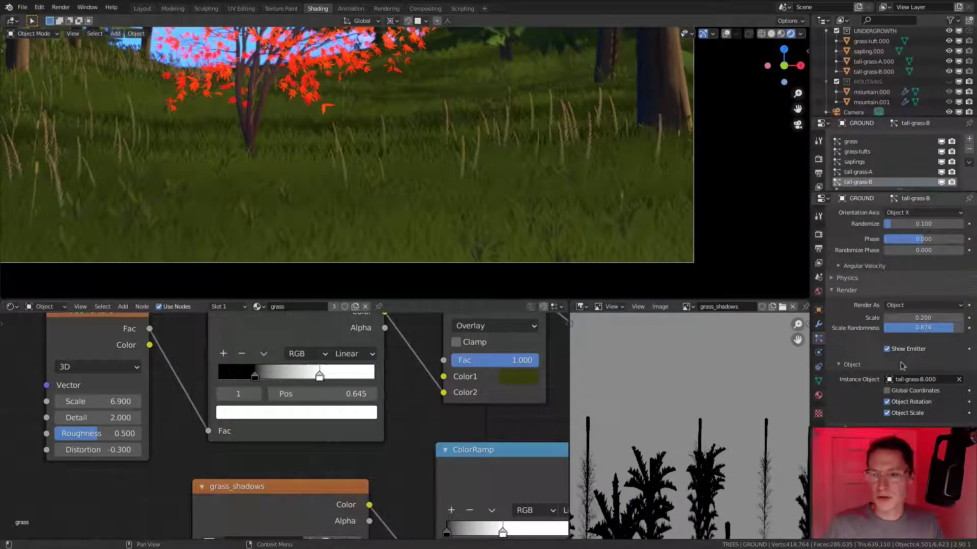
scroll(900, 362, "down", 10)
scroll(905, 367, "down", 5)
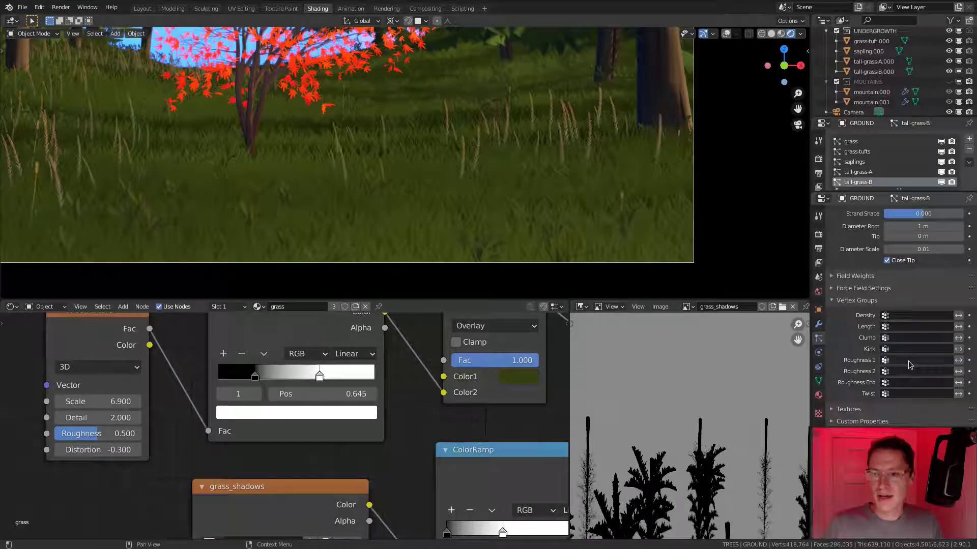
left_click(895, 315)
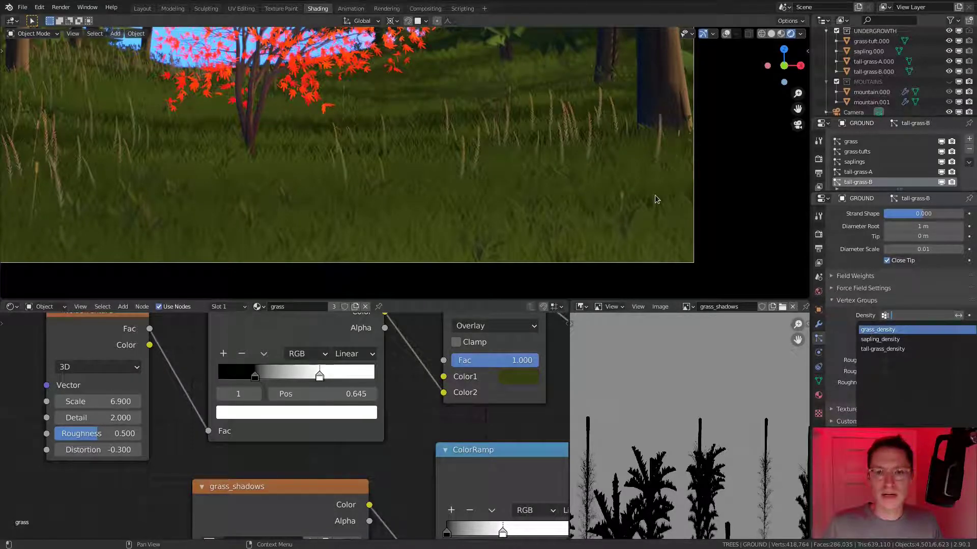
key("Return")
Turn off Object Rotation for the instances and inspect the grass from beneath the terrain.
scroll(376, 158, "up", 2)
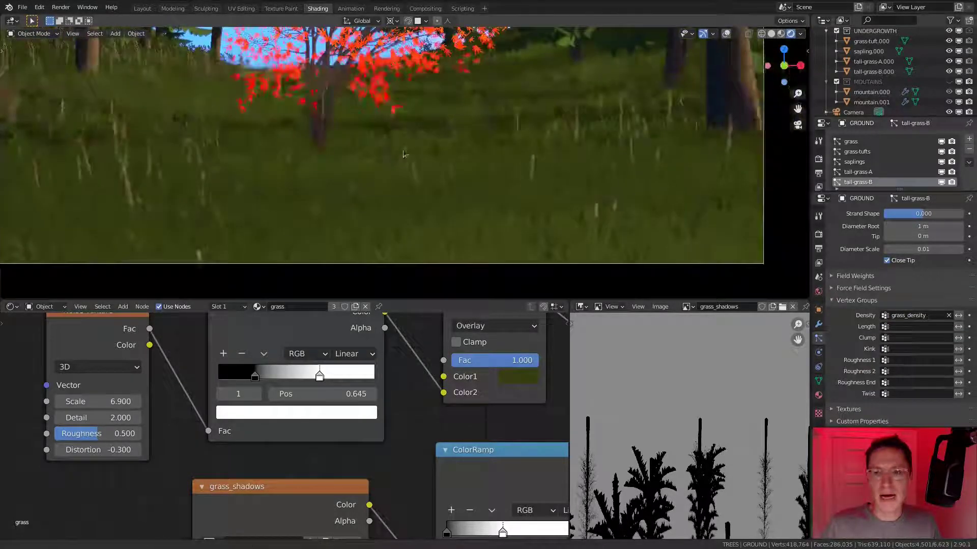
scroll(515, 156, "up", 2)
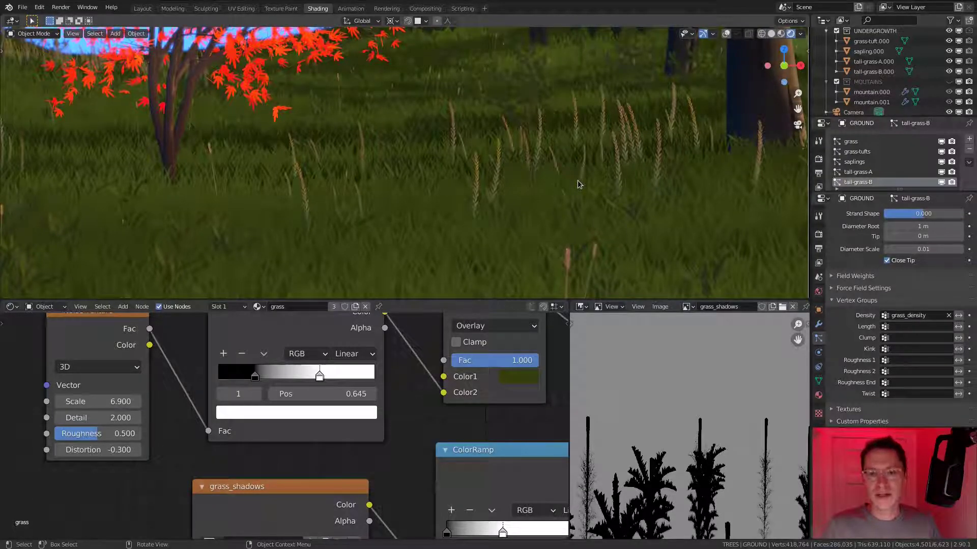
scroll(578, 182, "down", 2)
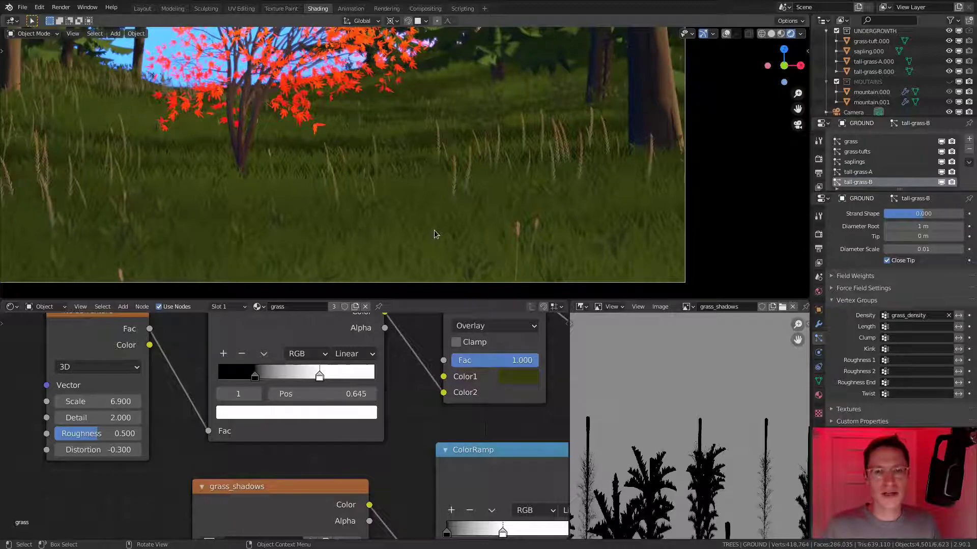
scroll(882, 272, "up", 4)
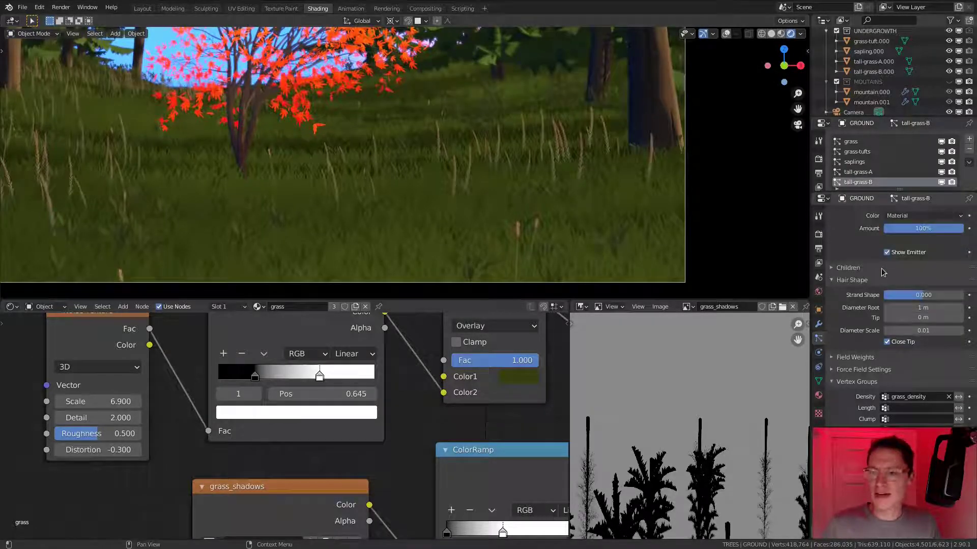
scroll(883, 273, "up", 6)
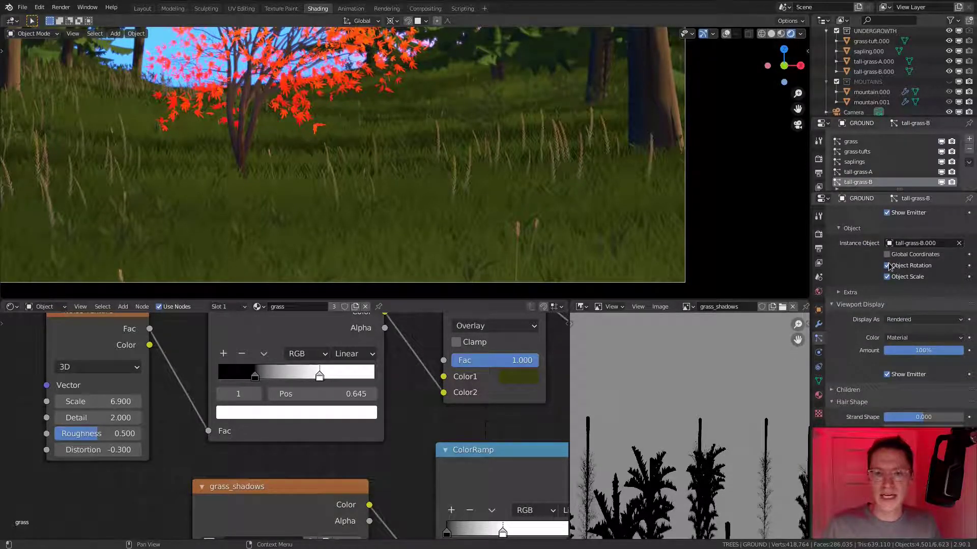
left_click(888, 265)
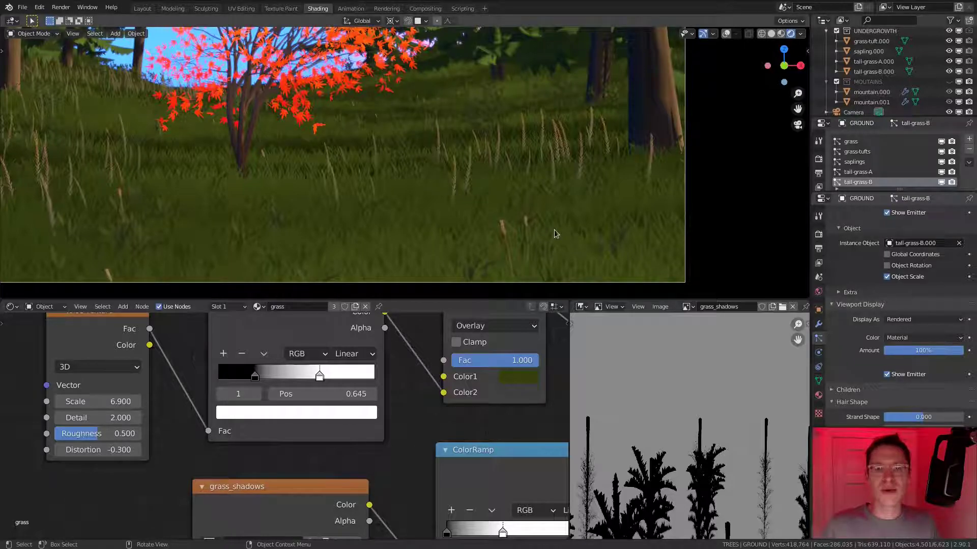
middle_click_drag(554, 230, 507, 216)
middle_click_drag(482, 152, 539, 194)
Add a ground vertex group and name the groups tall-grass-A_density and tall-grass-B_density.
key("KP_0")
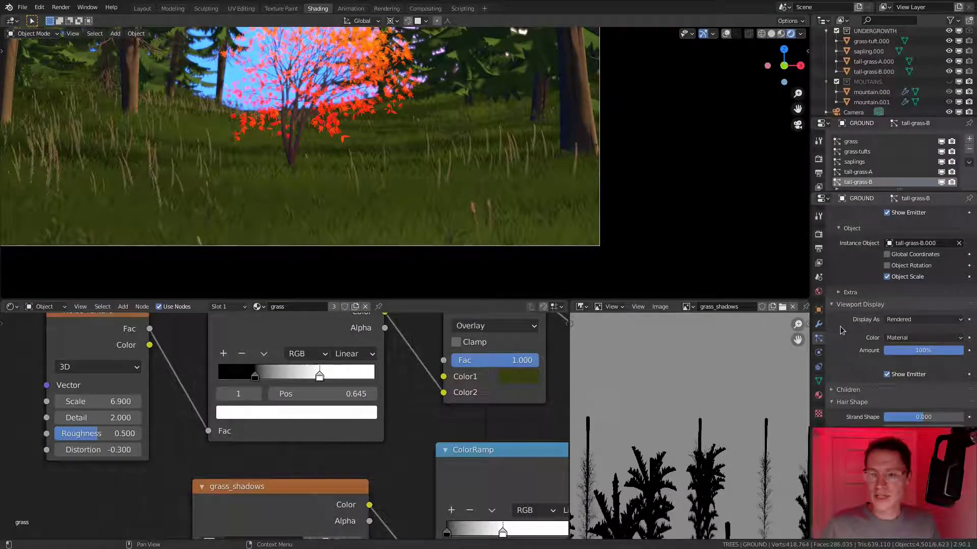
left_click(818, 381)
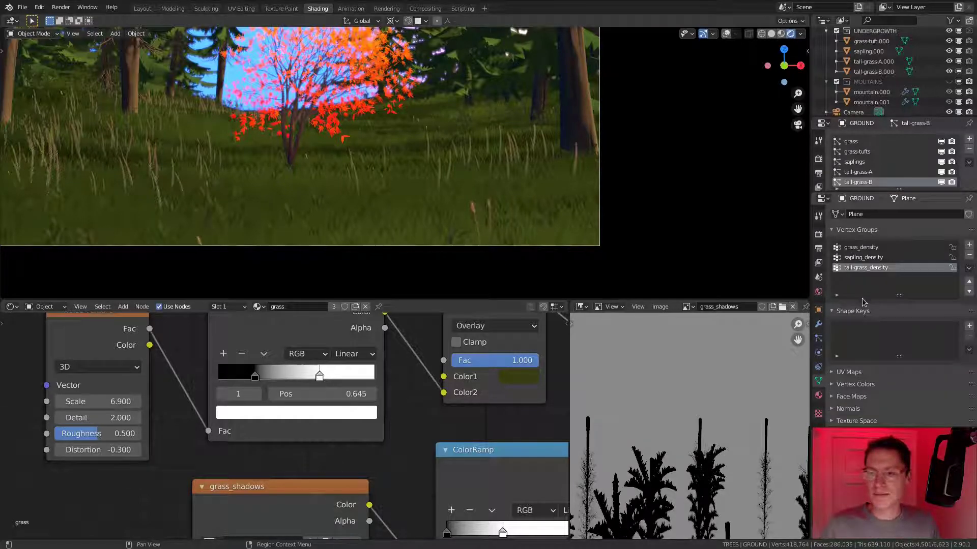
left_click(969, 245)
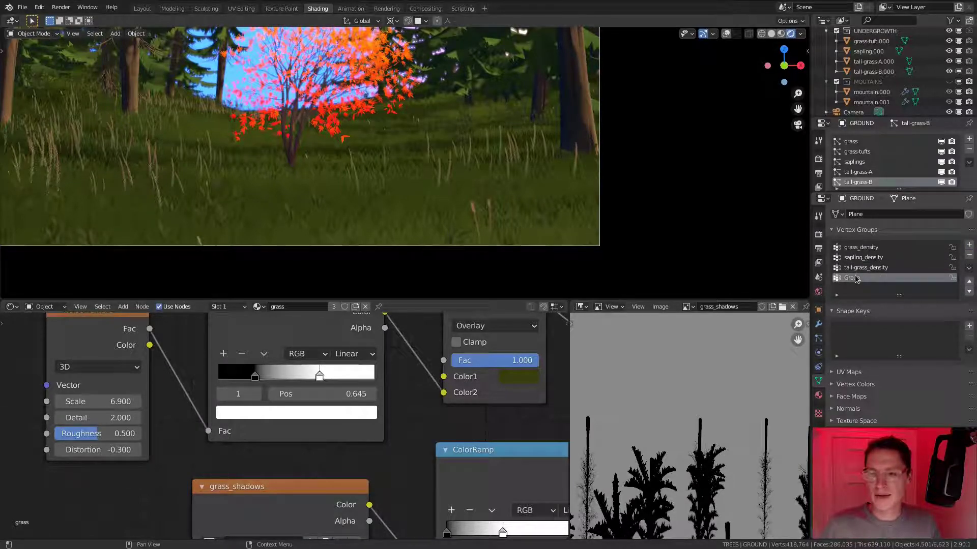
left_click(856, 278, "ctrl")
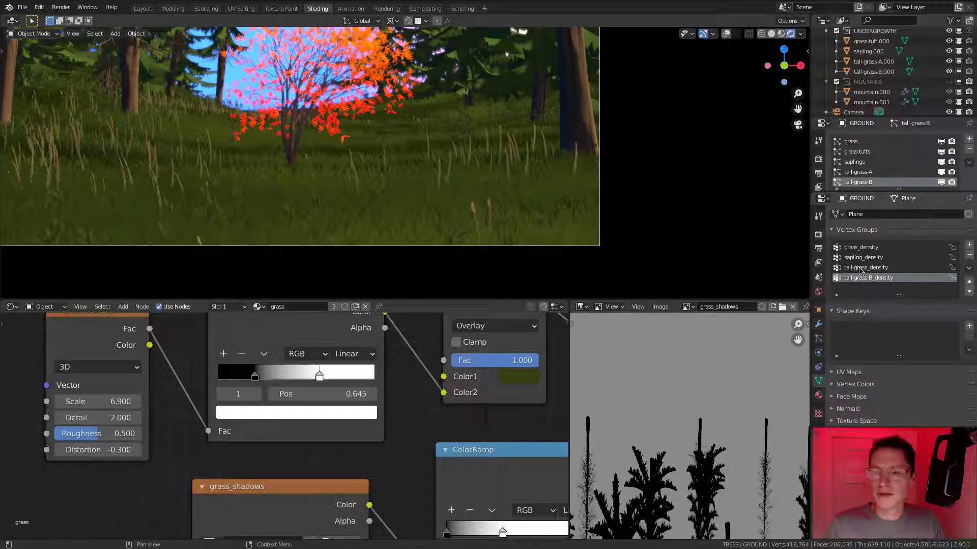
left_click(867, 268)
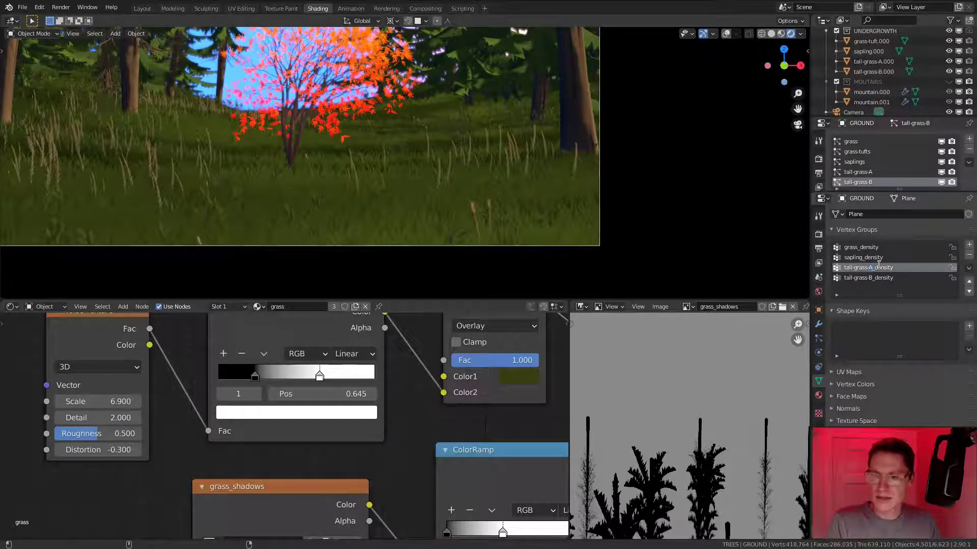
left_click(874, 279)
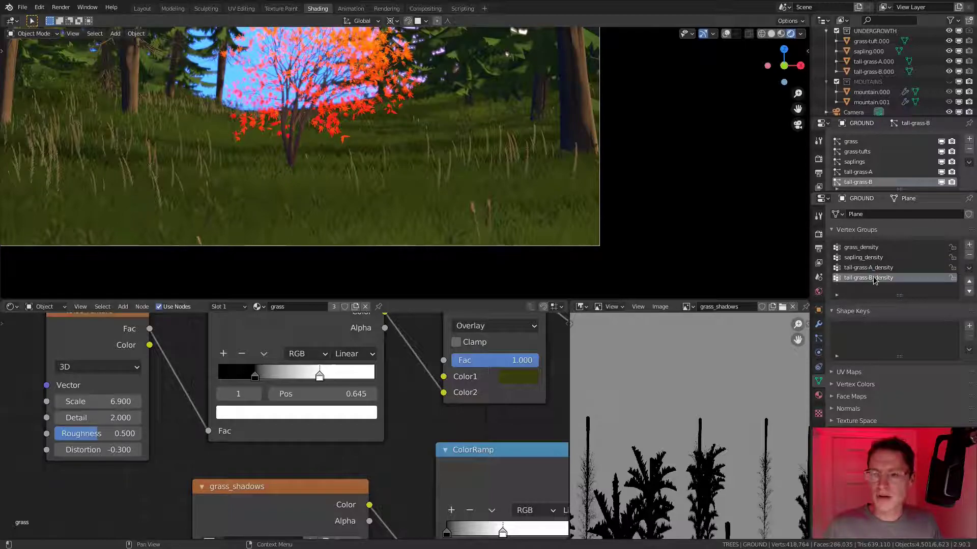
Set tall-grass-B's Density vertex group to tall-grass-B_density.
left_click(817, 339)
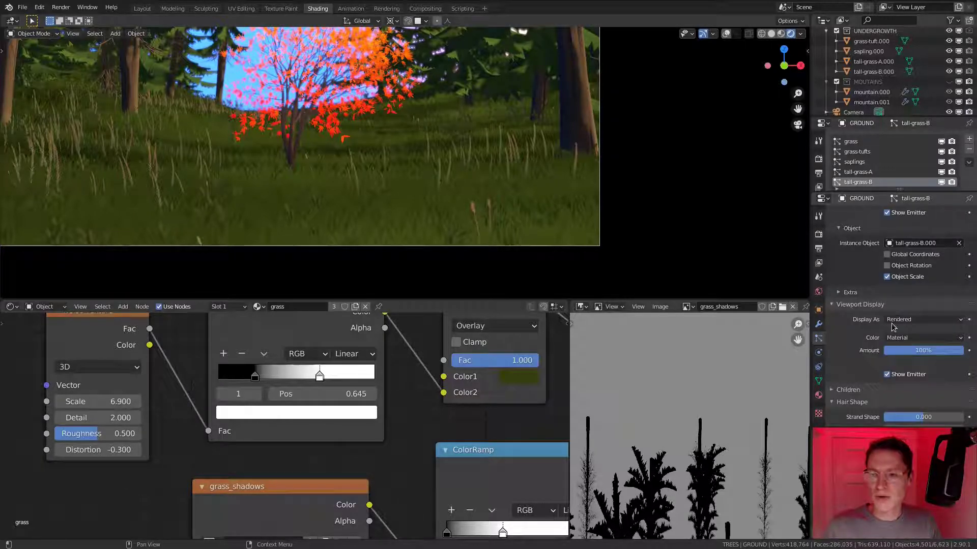
scroll(936, 351, "down", 10)
left_click(913, 316)
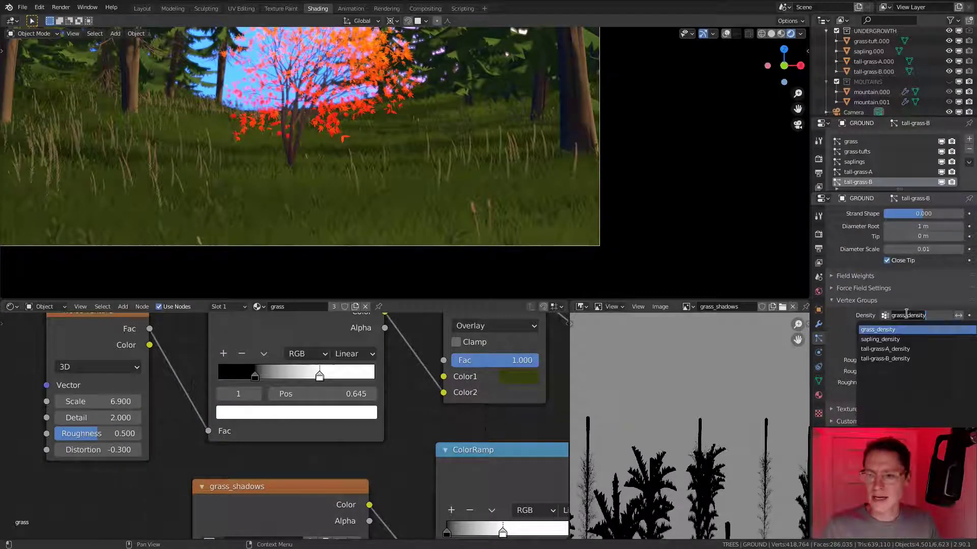
left_click(890, 358)
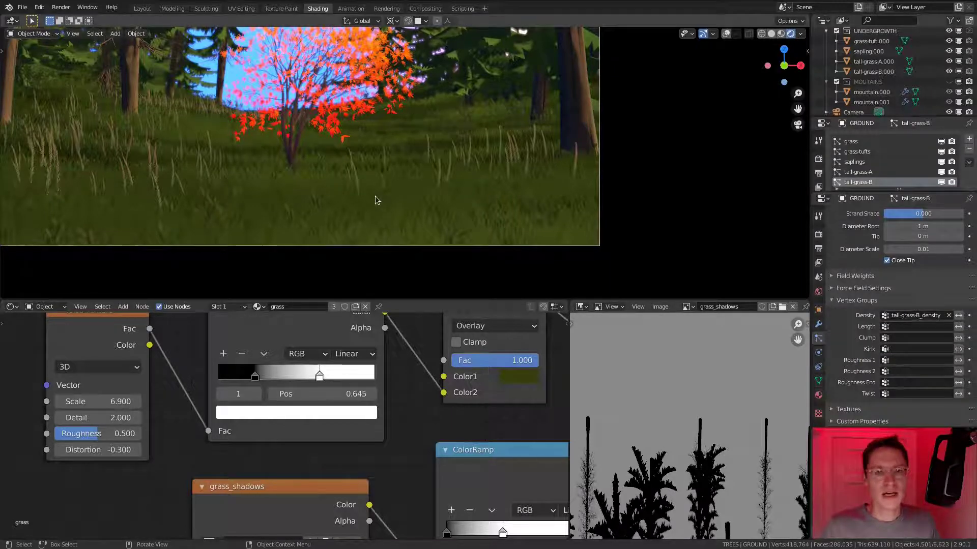
Switch the ground to Weight Paint mode and return to the camera view.
left_click(29, 34)
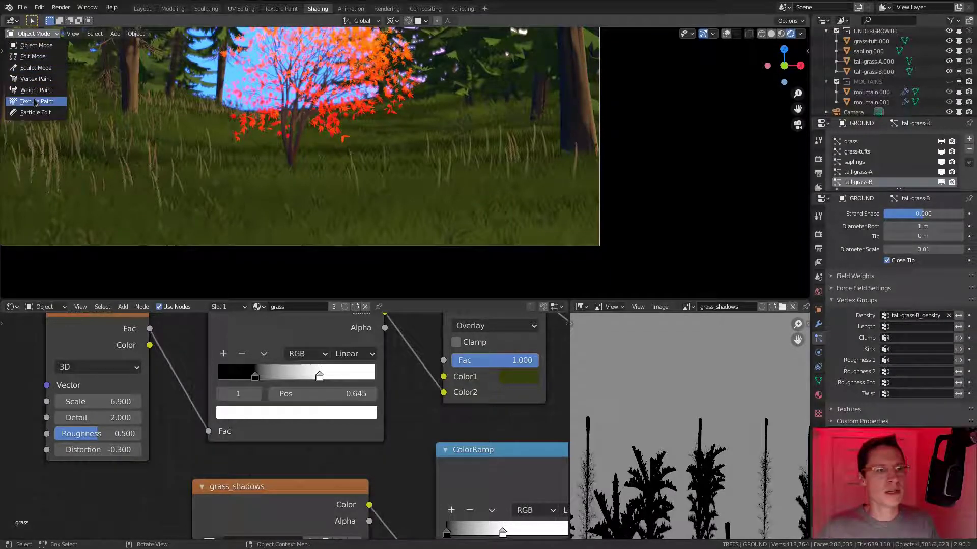
key("Return")
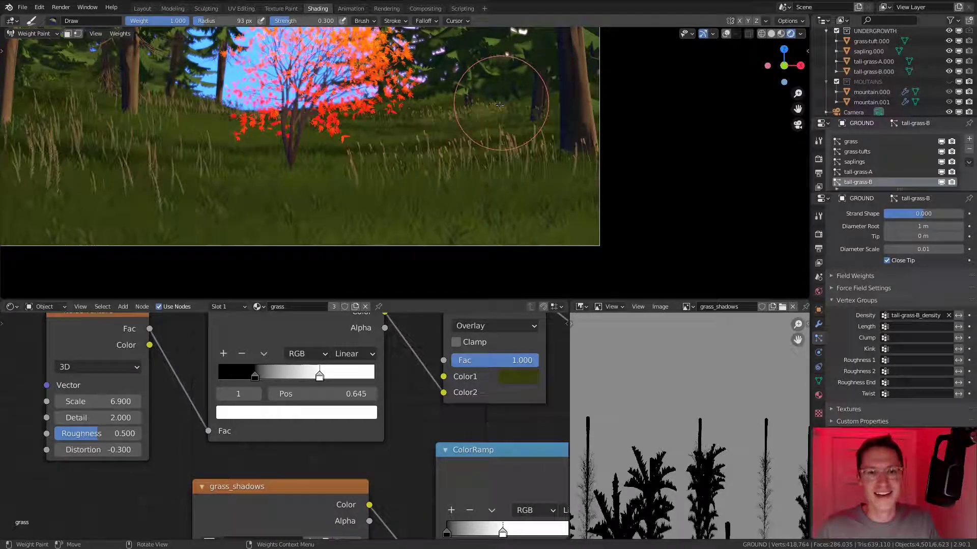
middle_click_drag(504, 181, 511, 200)
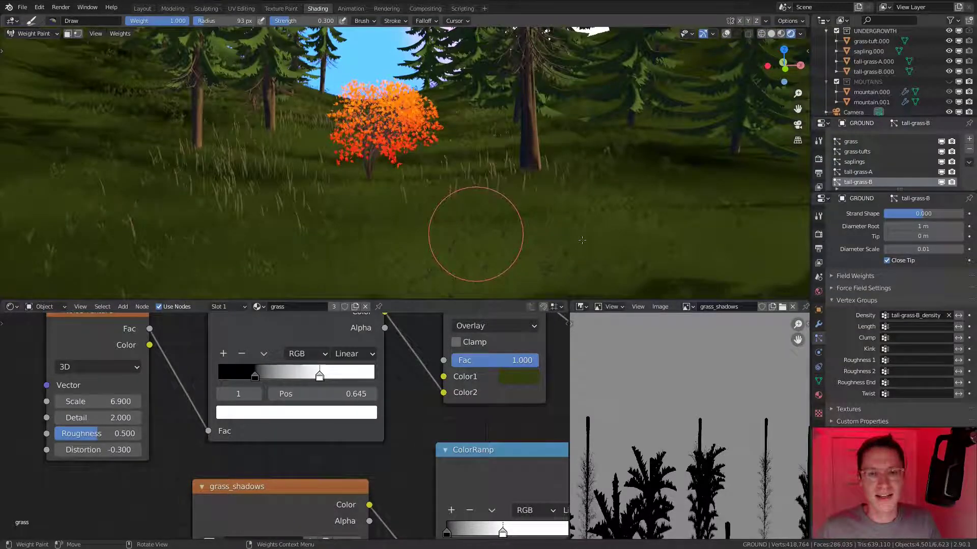
key("KP_0")
Set the brush Weight to 0 and frame the grass near the orange tree for thinning.
scroll(570, 218, "down", 2)
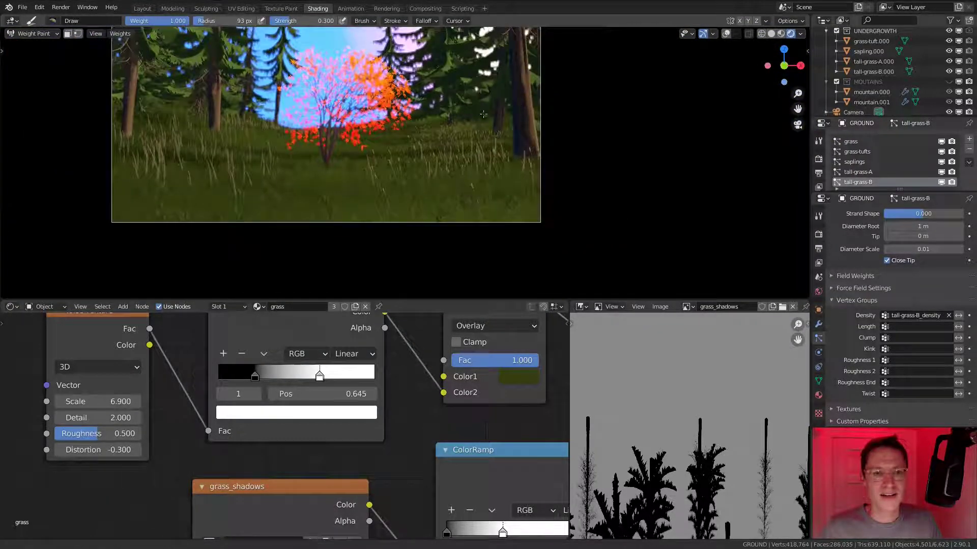
scroll(508, 98, "up", 2)
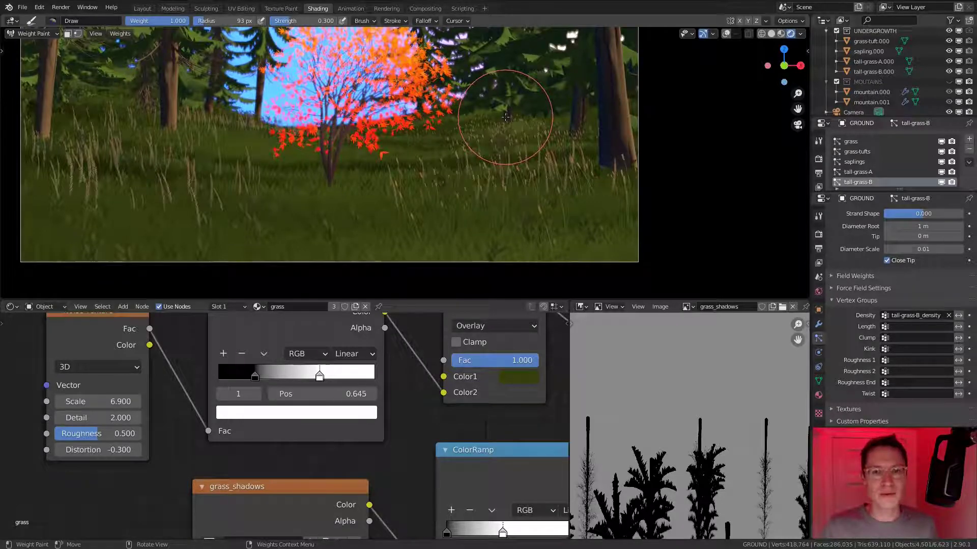
middle_click_drag(491, 113, 545, 106, "shift")
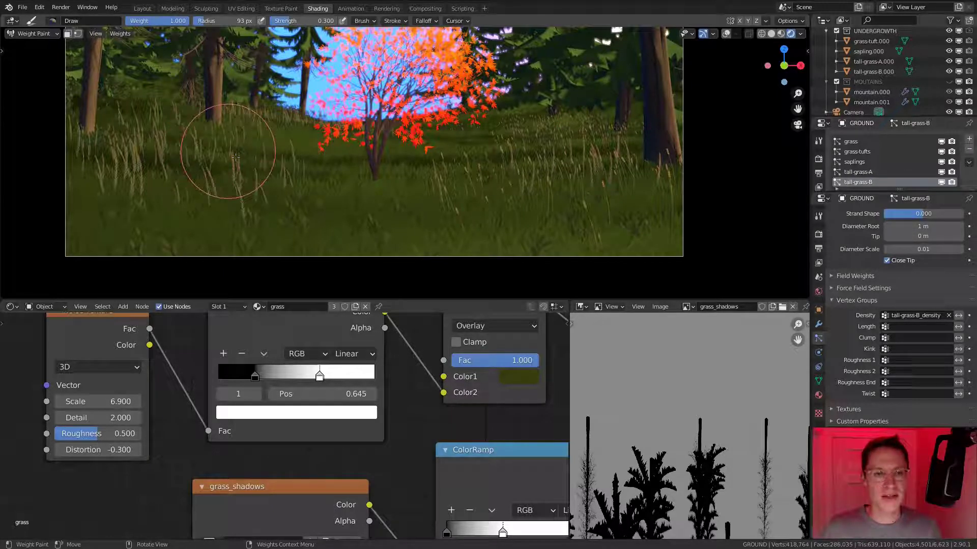
key("KP_0")
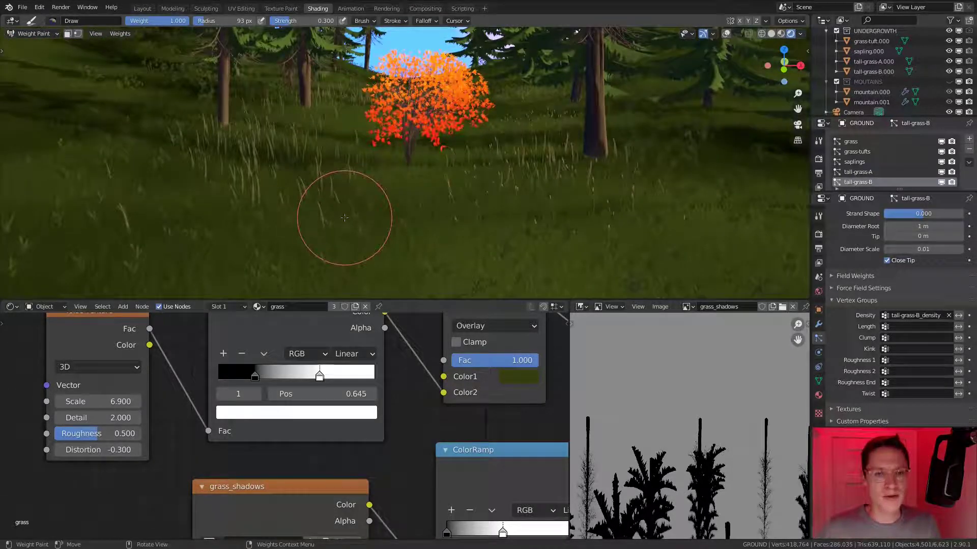
key("KP_0")
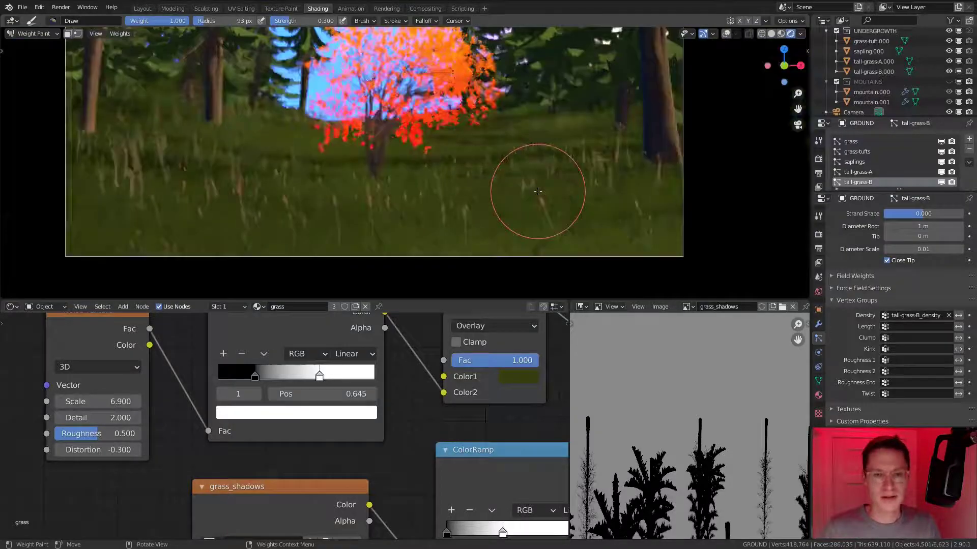
key("KP_0")
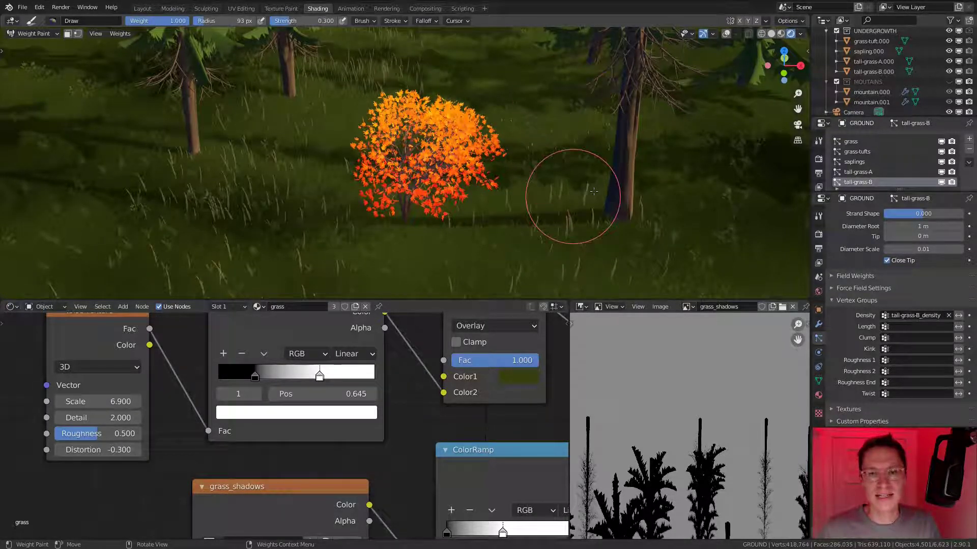
mouse_move(597, 191)
middle_mouse_down()
mouse_move(589, 175)
mouse_move(517, 175)
middle_mouse_up()
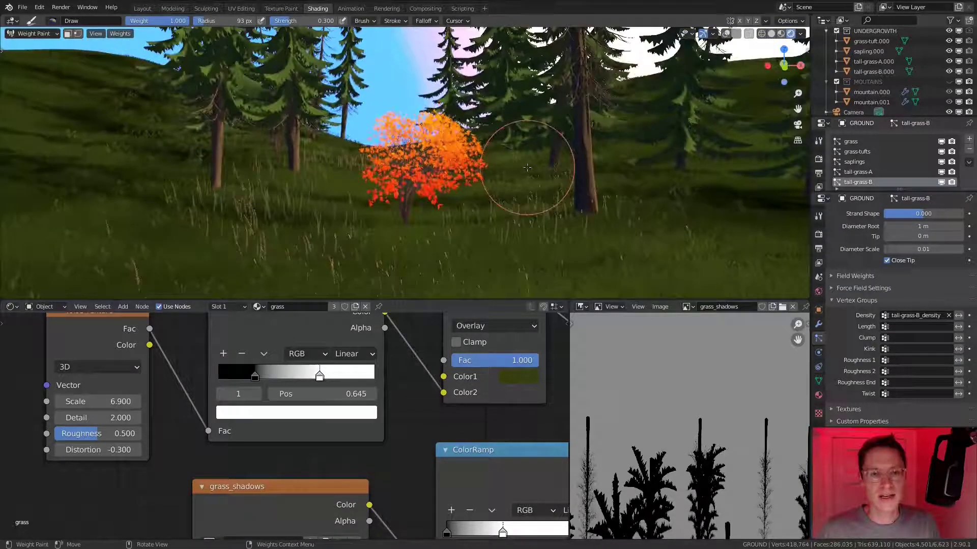
left_click_drag(184, 21, 127, 21)
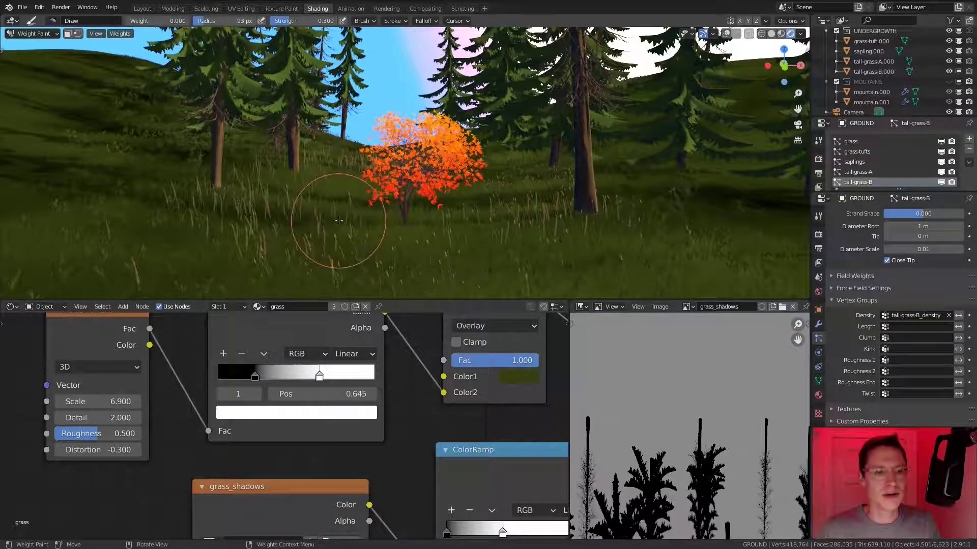
mouse_move(337, 221)
middle_mouse_down()
mouse_move(301, 179)
mouse_move(298, 198)
middle_mouse_up()
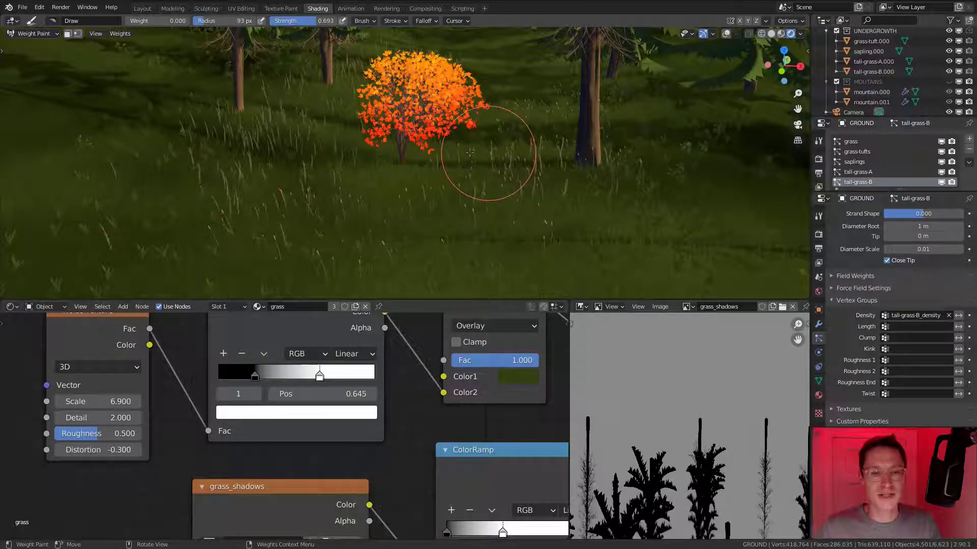
Switch to Solid shading, show overlays, and hide all grass particle systems in the viewport.
left_click(772, 33)
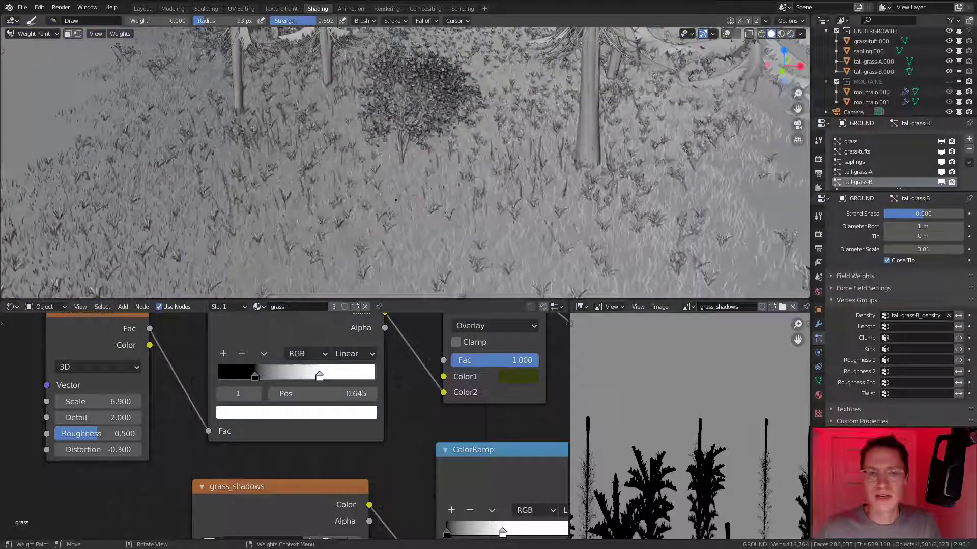
left_click(726, 33)
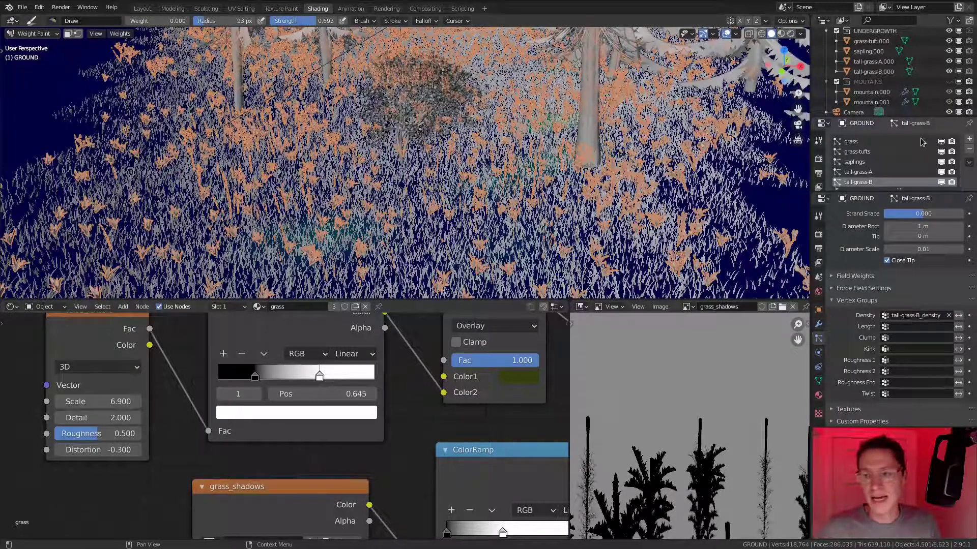
left_click_drag(941, 144, 943, 182)
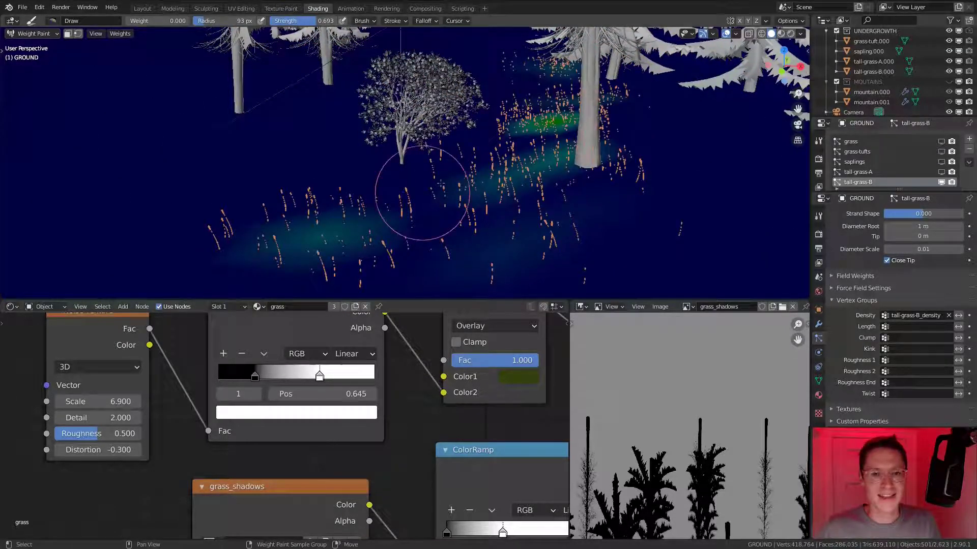
scroll(436, 170, "up", 4)
middle_click_drag(447, 224, 529, 192)
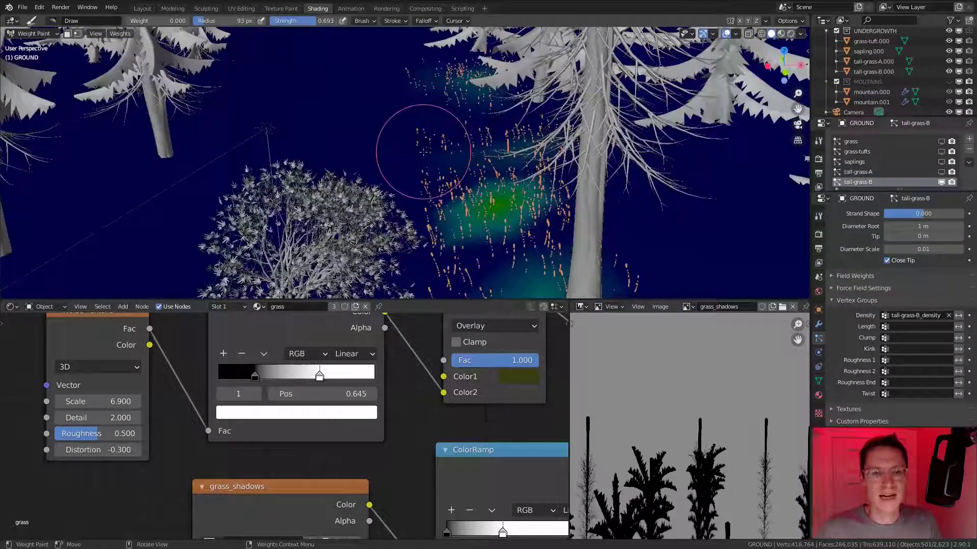
Set the brush to Radius 135 px, Strength 0.181 and Weight 1.000.
key("f")
key("shift+f")
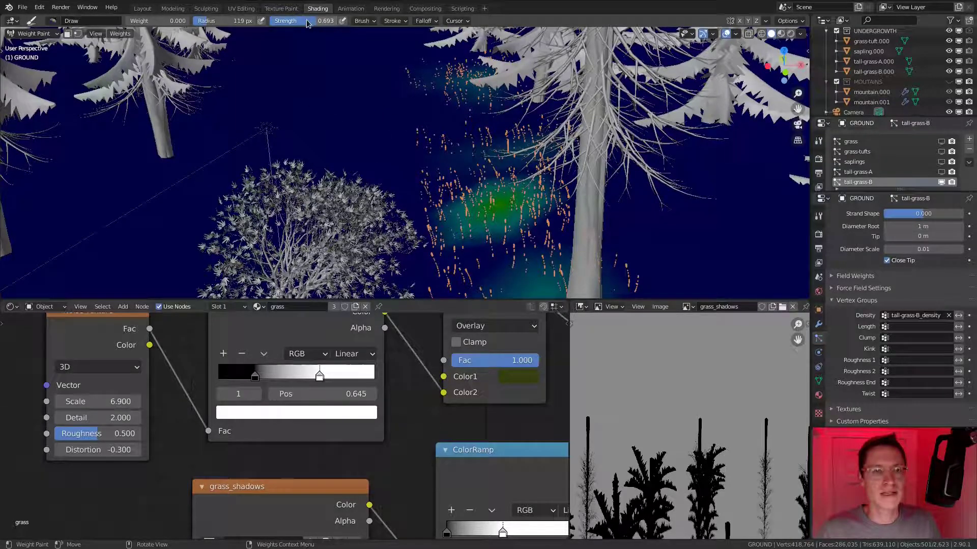
left_click_drag(325, 20, 305, 20)
key("f")
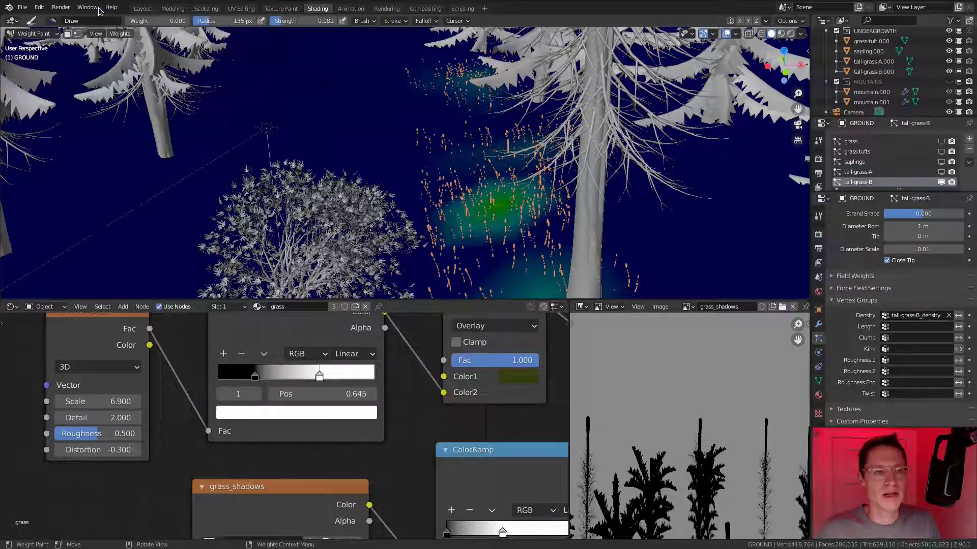
left_click_drag(129, 20, 193, 22)
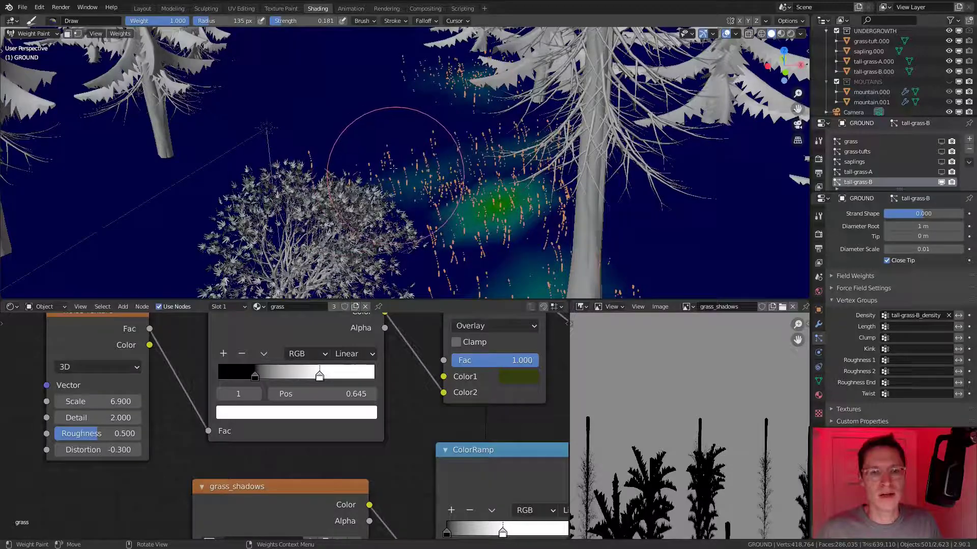
Paint a density patch on the ground beside the tree, then return to camera view.
middle_click_drag(392, 120, 473, 224)
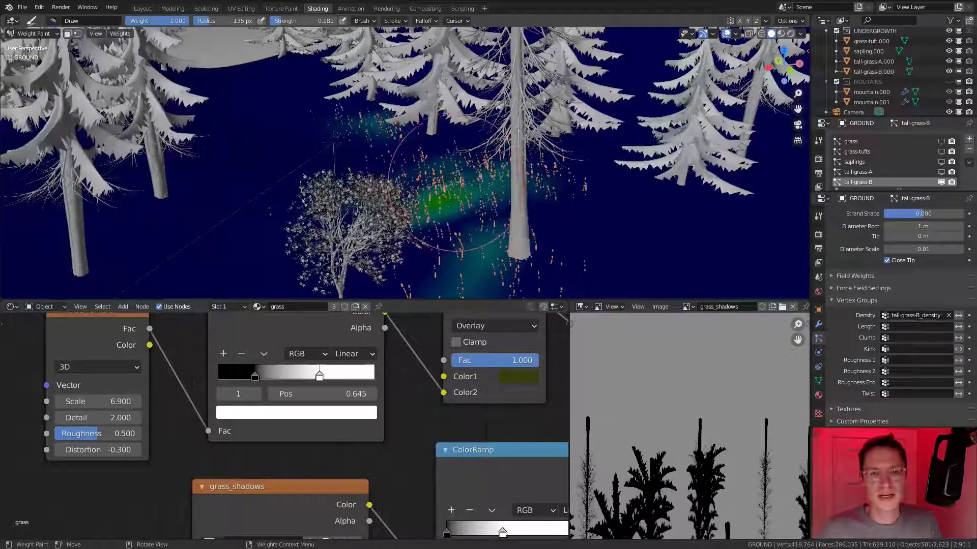
mouse_move(479, 232)
left_mouse_down()
mouse_move(478, 200)
mouse_move(438, 162)
mouse_move(491, 219)
left_mouse_up()
middle_click_drag(491, 219, 453, 166)
mouse_move(419, 197)
middle_mouse_down()
mouse_move(433, 192)
mouse_move(444, 146)
mouse_move(524, 152)
middle_mouse_up()
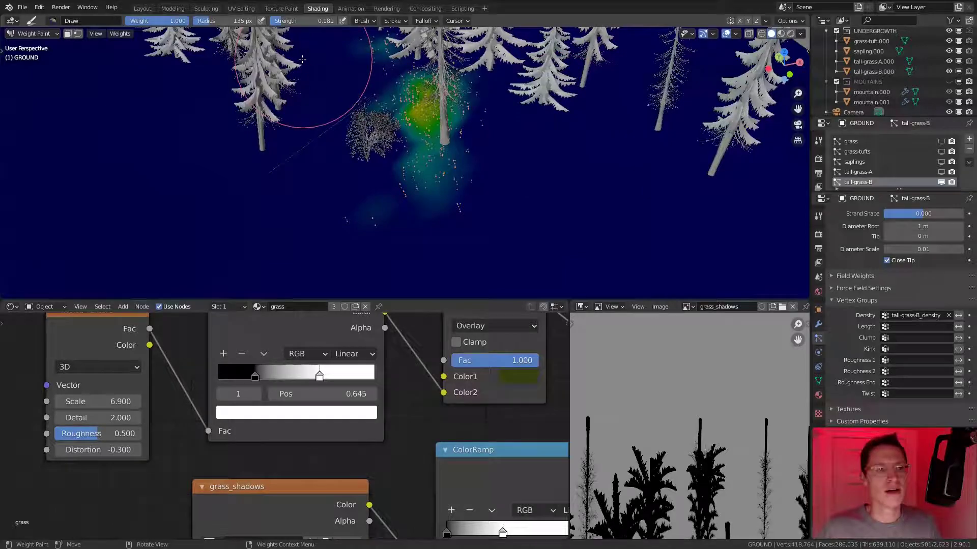
key("KP_0")
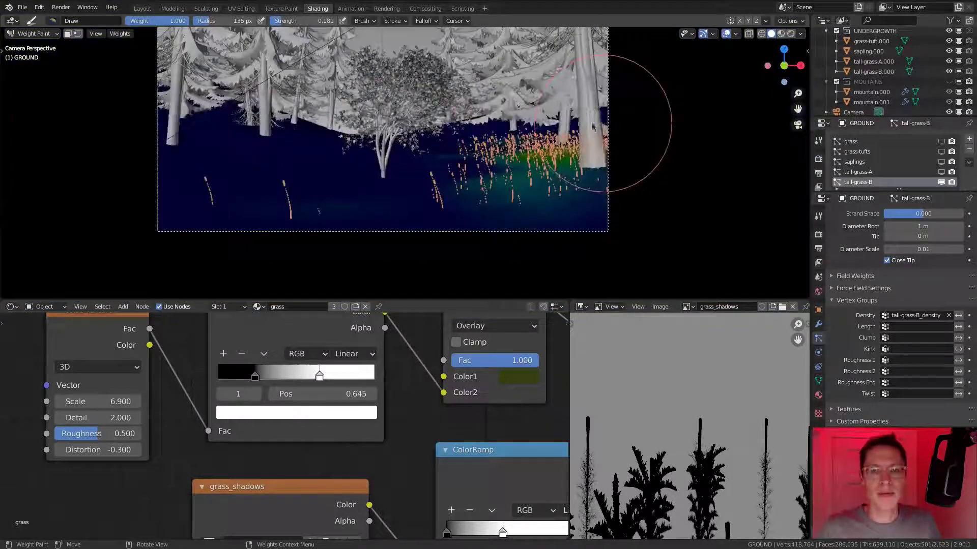
Switch the viewport to Rendered shading and nudge the camera frame.
key("z")
left_click(726, 56)
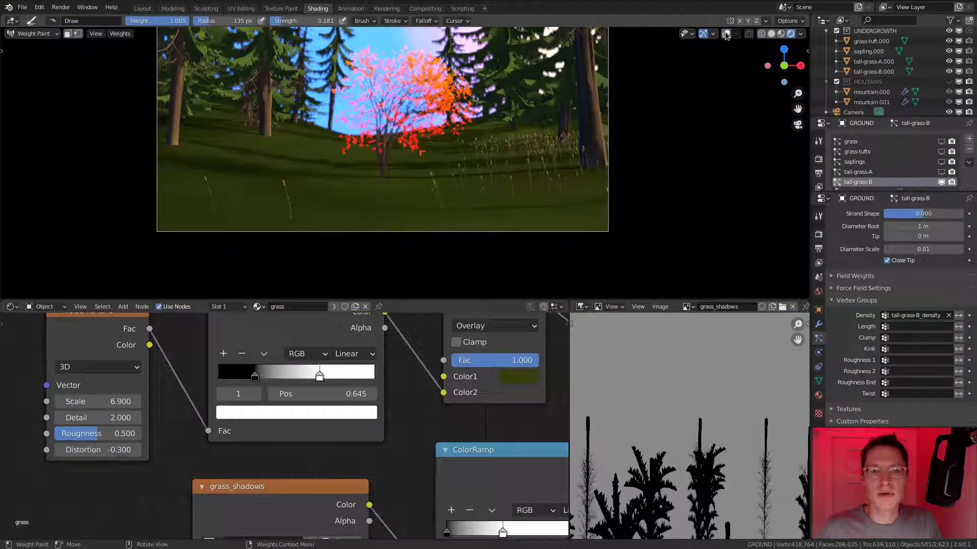
scroll(496, 99, "up", 2)
middle_click_drag(496, 99, 482, 115, "shift")
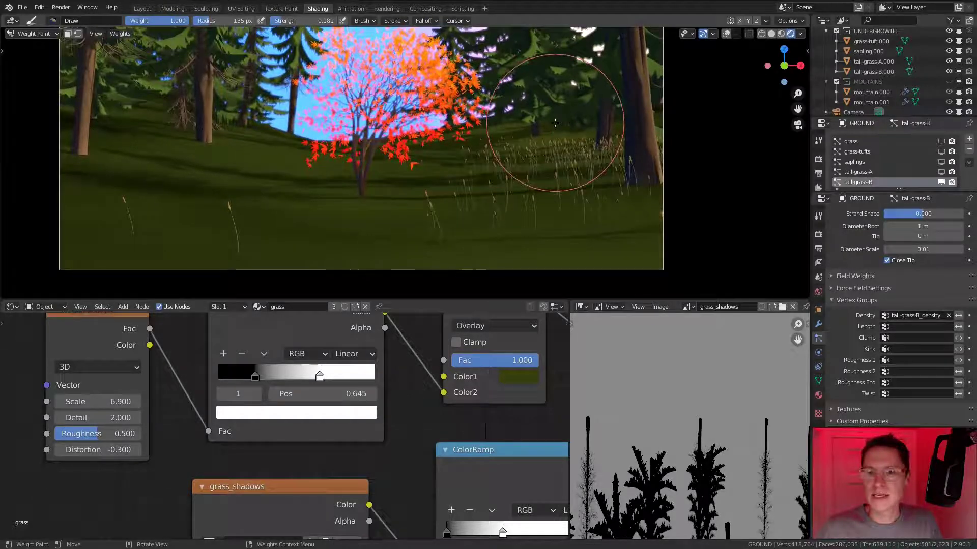
Re-enable the grass, saplings and tall-grass-A particles in the viewport and zoom on the tall grass.
left_click(942, 142)
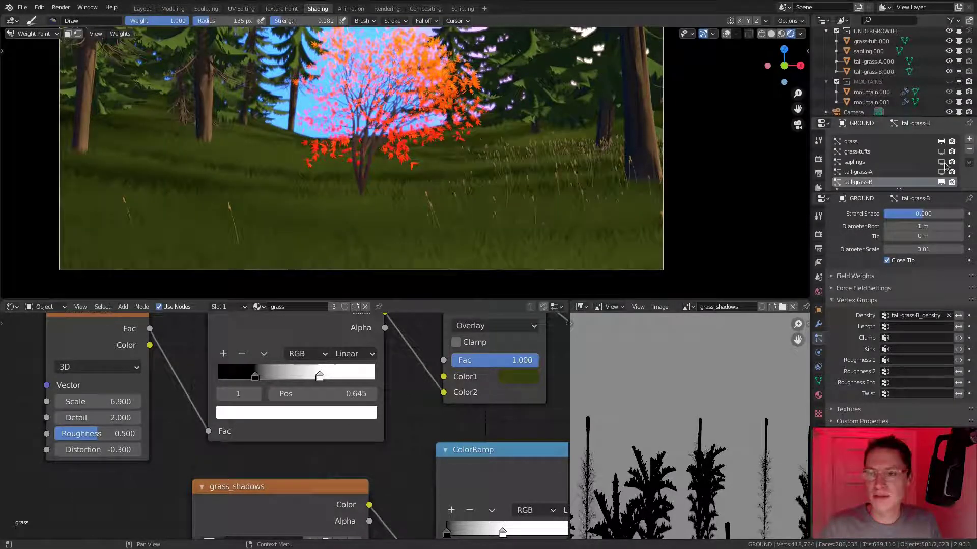
left_click(942, 161)
left_click(942, 172)
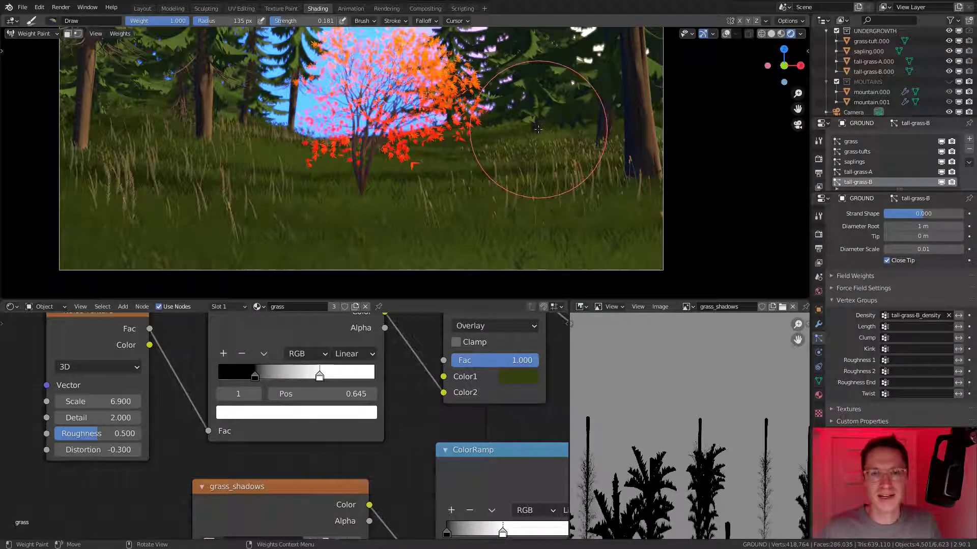
scroll(423, 158, "down", 3, "ctrl")
scroll(422, 158, "up", 2)
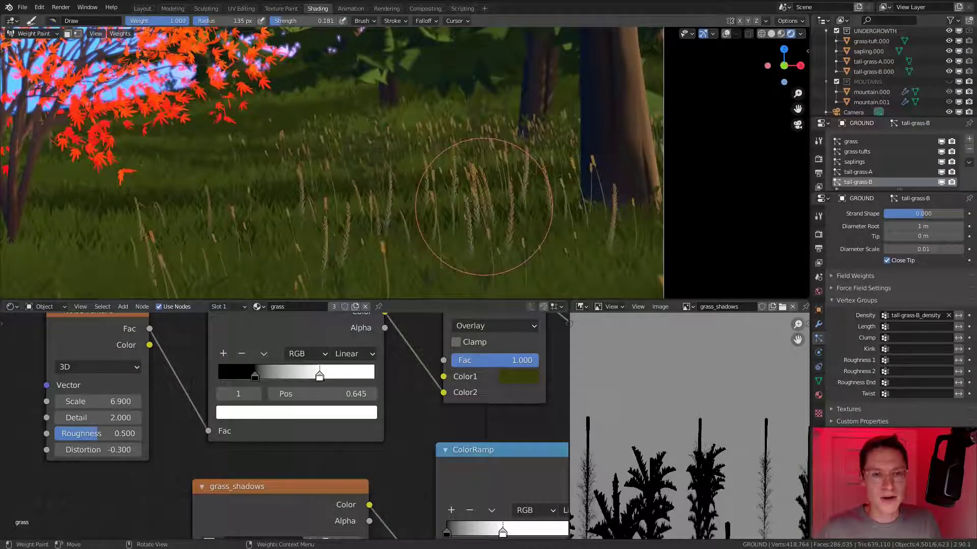
scroll(458, 187, "down", 1)
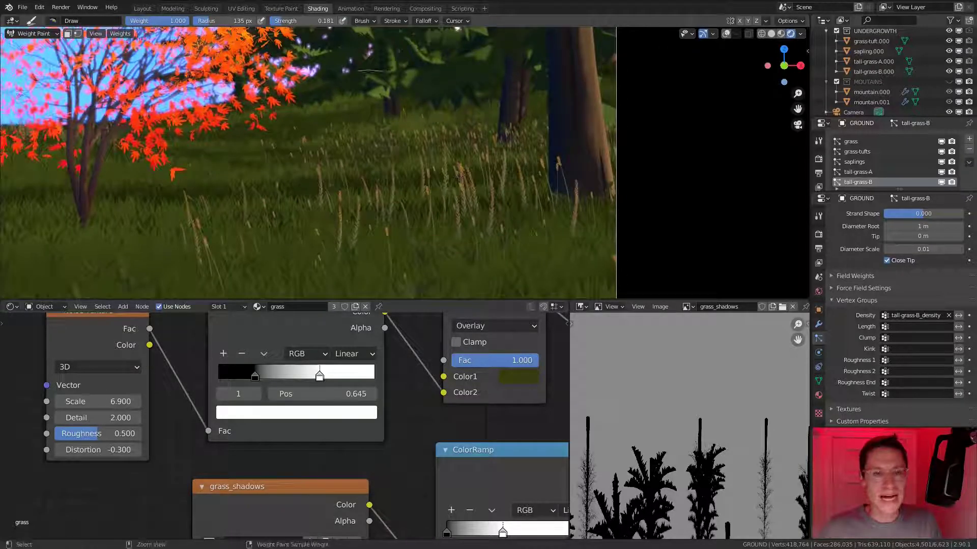
Switch from Weight Paint back to Object Mode.
left_click(34, 34)
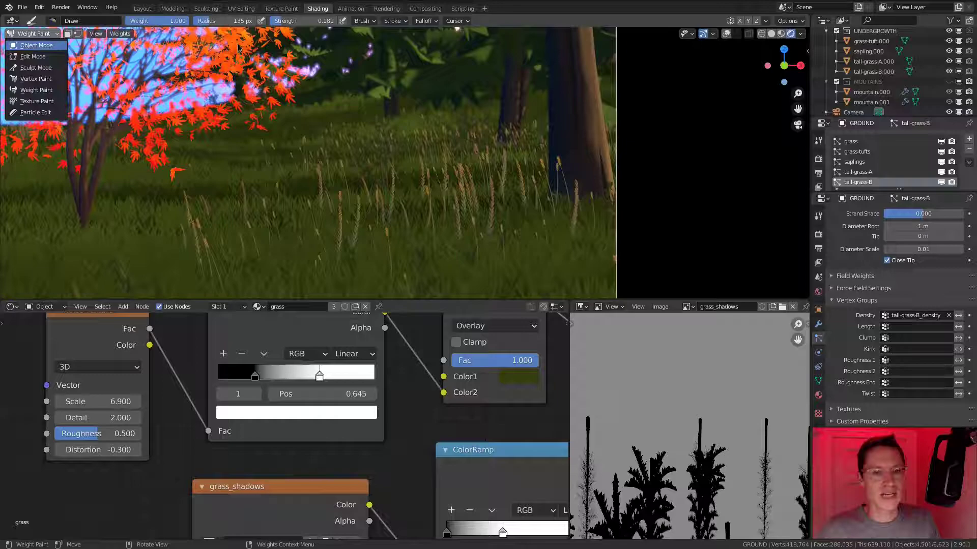
key("Escape")
left_click(34, 34)
left_click(30, 42)
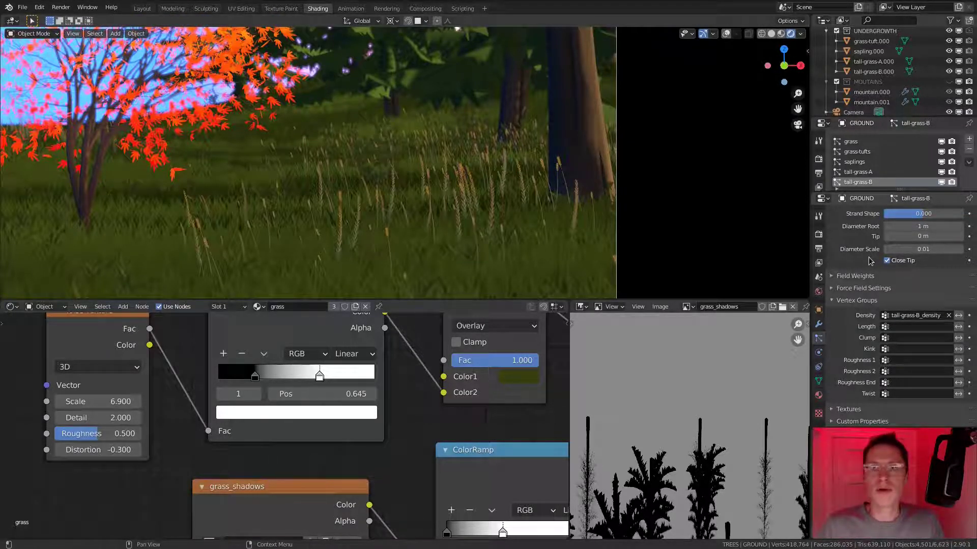
Set tall-grass-B's particle Scale to 0.3 and Scale Randomness to 1.0.
scroll(896, 300, "up", 4)
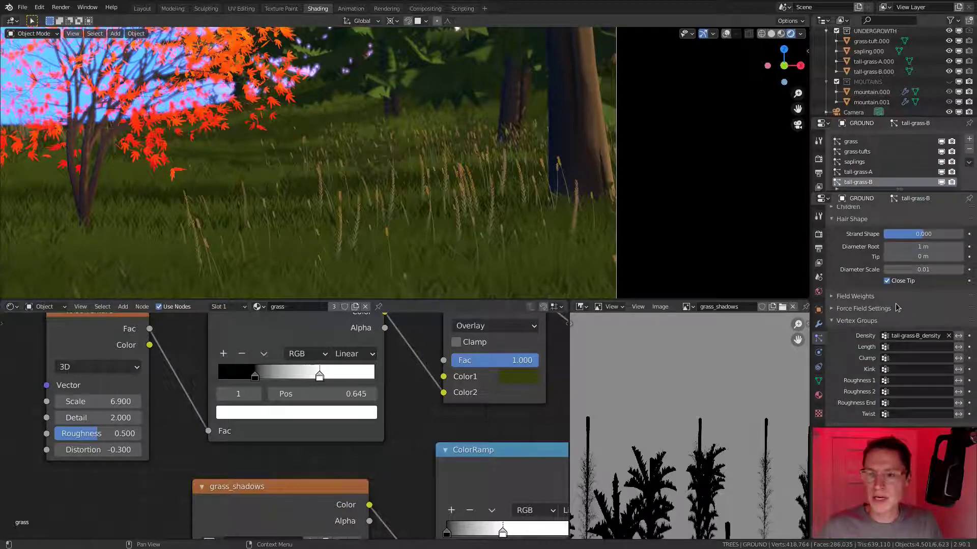
scroll(896, 302, "up", 10)
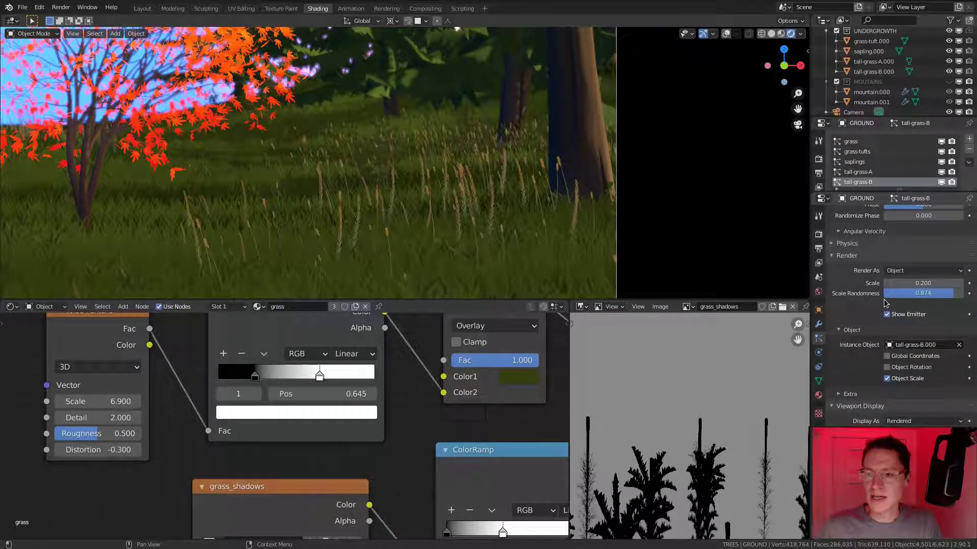
left_click(901, 282)
type("0.3")
key("Return")
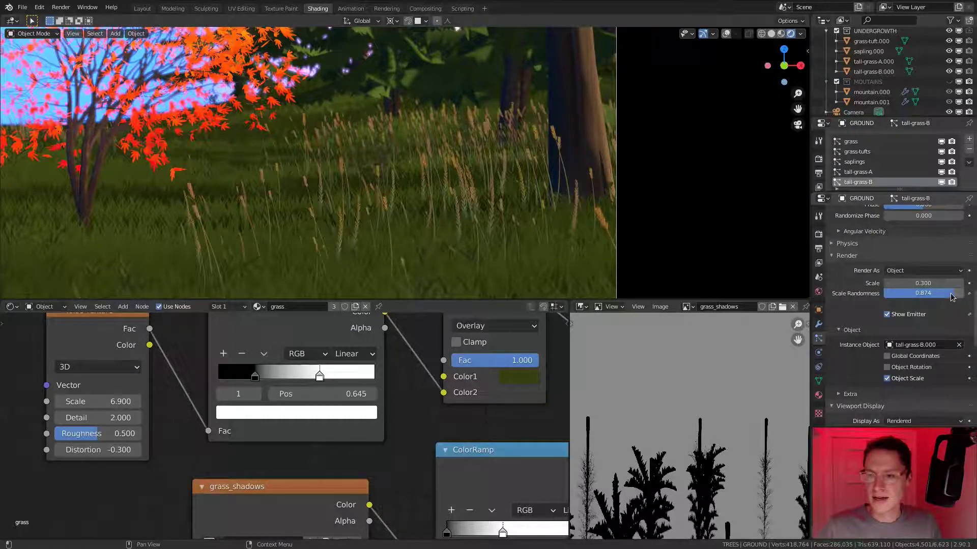
mouse_move(952, 297)
left_mouse_down()
mouse_move(929, 298)
mouse_move(962, 298)
left_mouse_up()
scroll(465, 167, "down", 3)
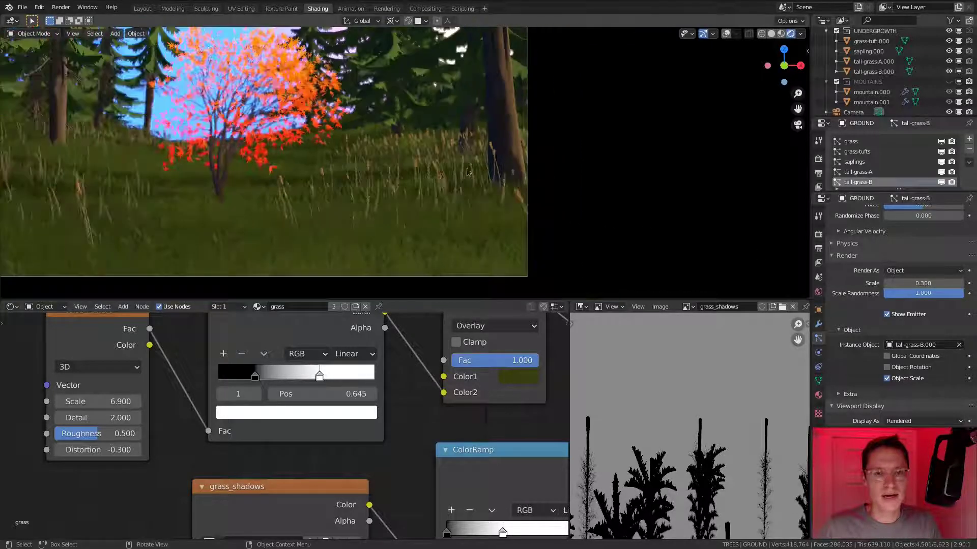
scroll(483, 155, "down", 4)
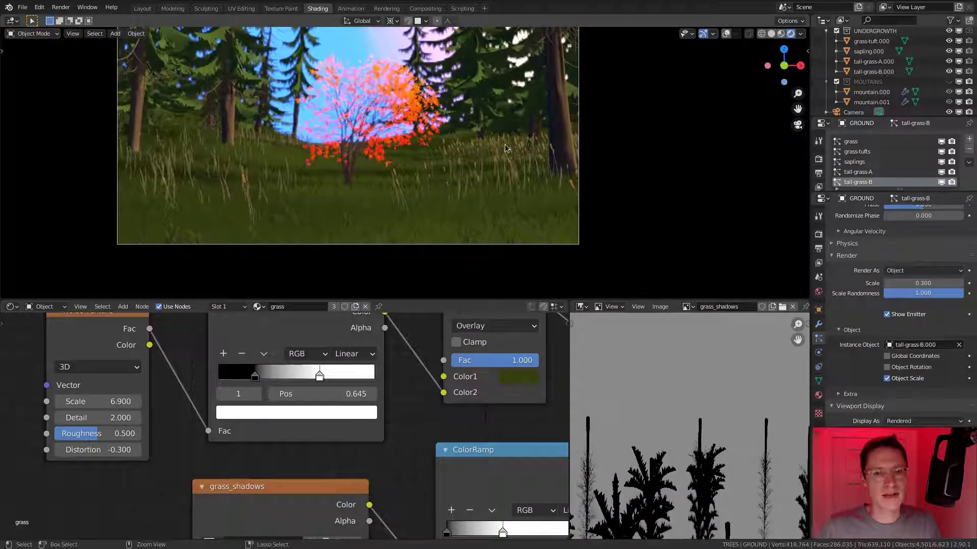
Try tall-grass-B emission Numbers of 300, then 100 strands.
scroll(916, 260, "up", 15)
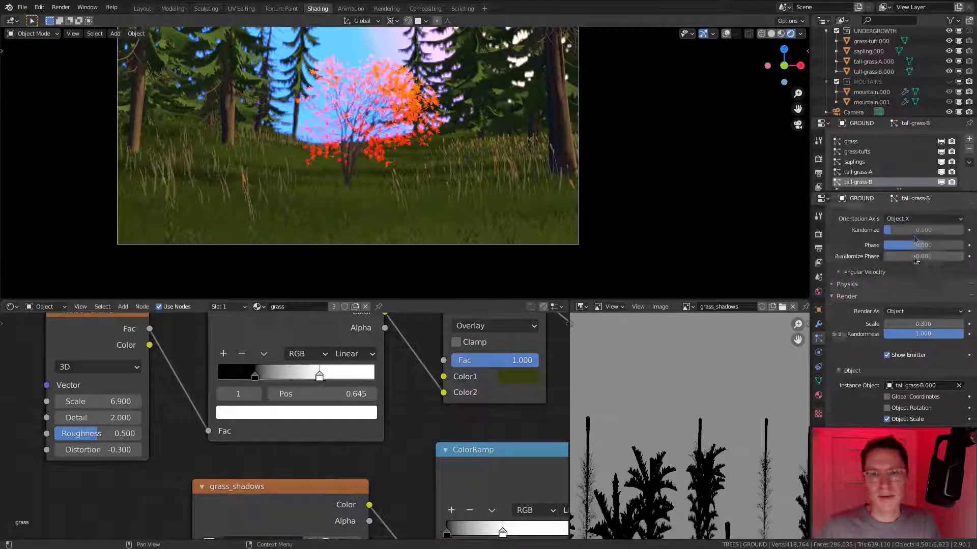
left_click(908, 334)
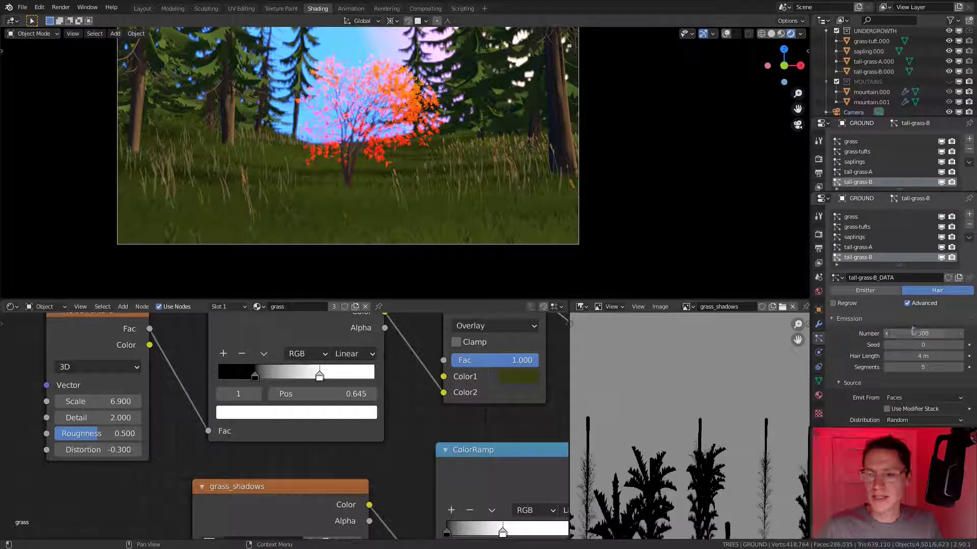
type("300")
key("Return")
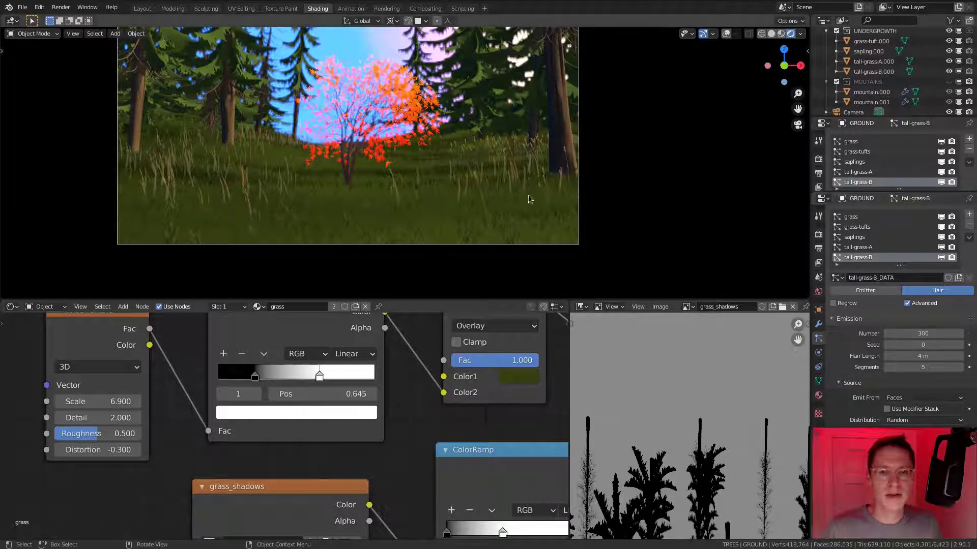
scroll(480, 133, "up", 3)
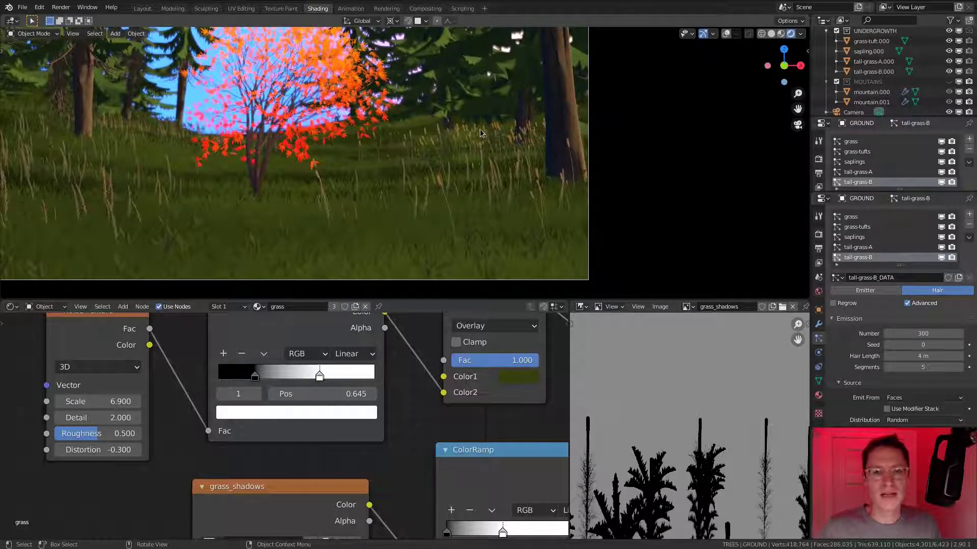
scroll(481, 133, "up", 2)
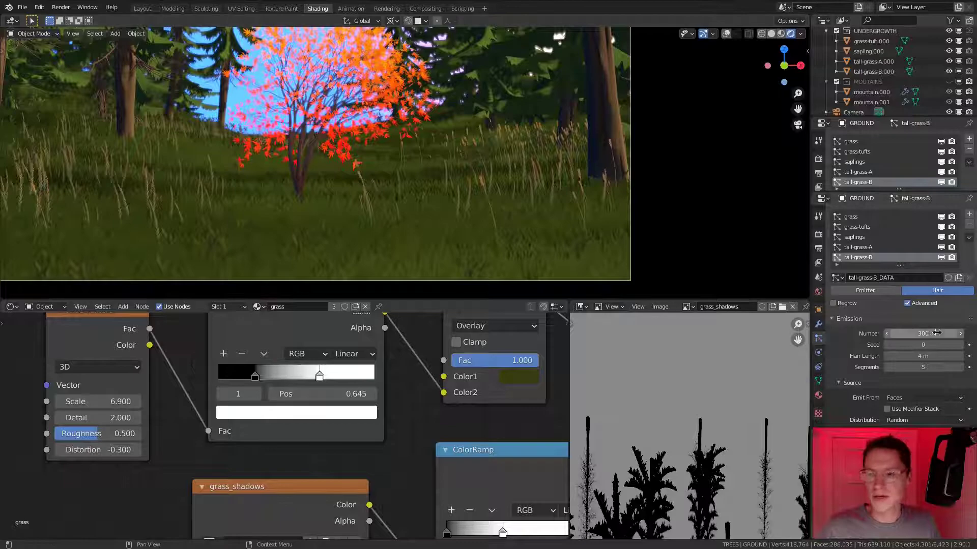
left_click(937, 333)
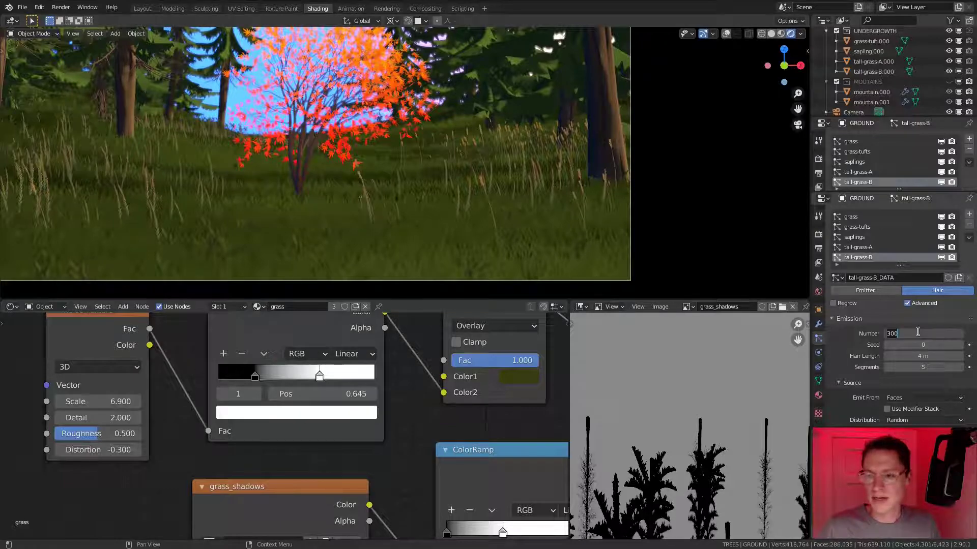
type("100")
key("Return")
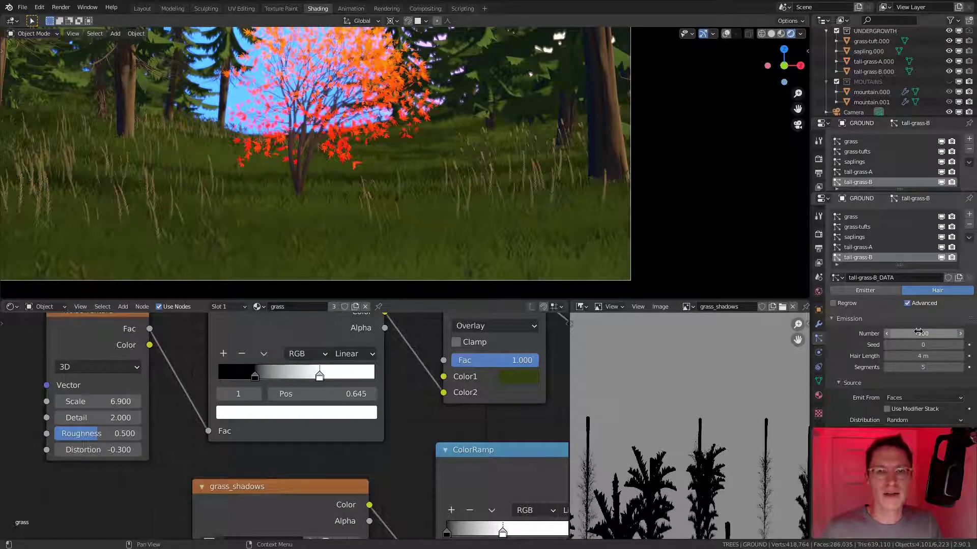
Settle the emission Number at 200 and pan to frame the whole camera view.
scroll(528, 129, "down", 2)
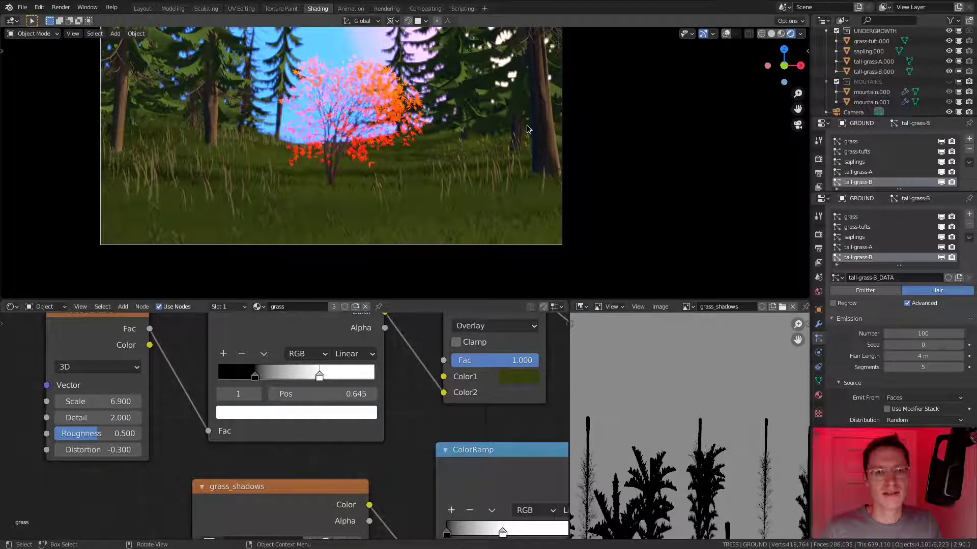
scroll(528, 129, "up", 3)
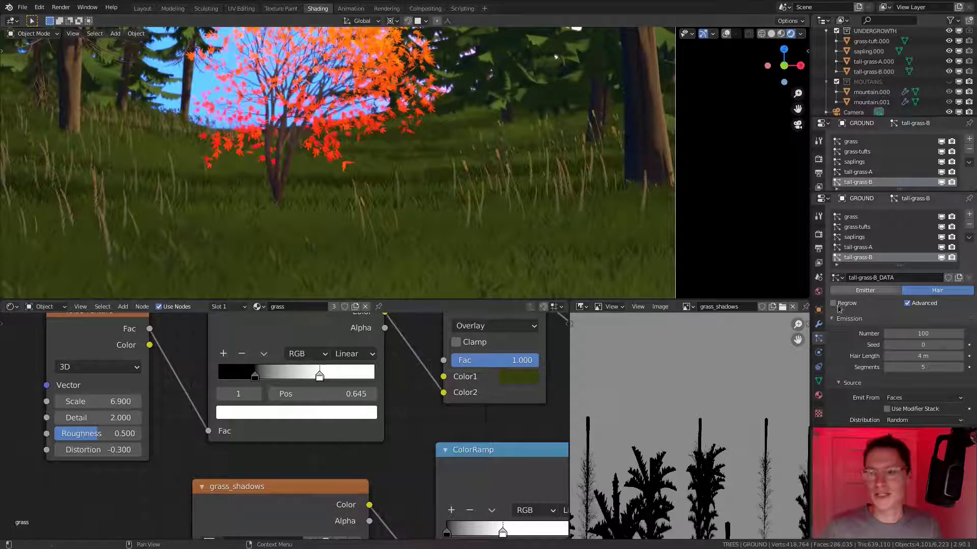
left_click(896, 332)
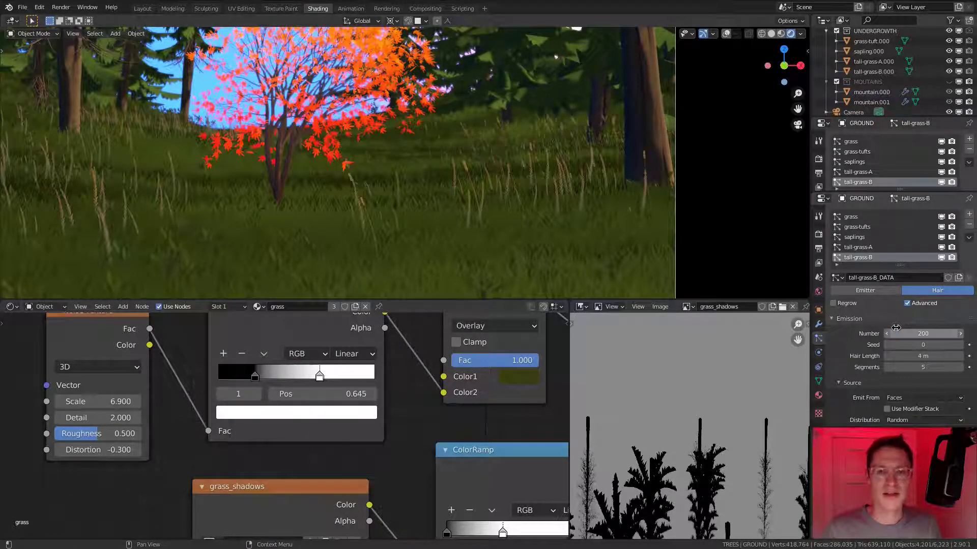
key("Return")
scroll(388, 176, "down", 3)
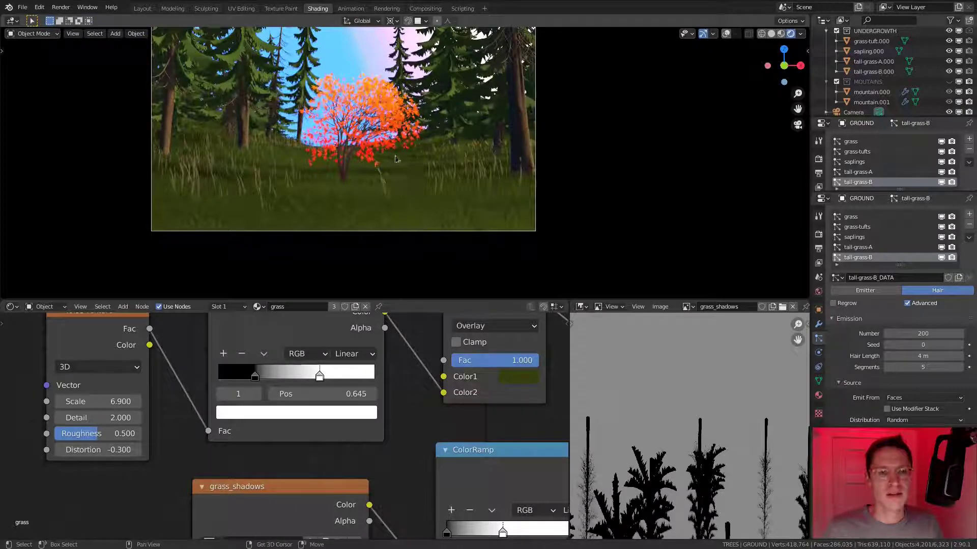
middle_click_drag(388, 176, 409, 203, "shift")
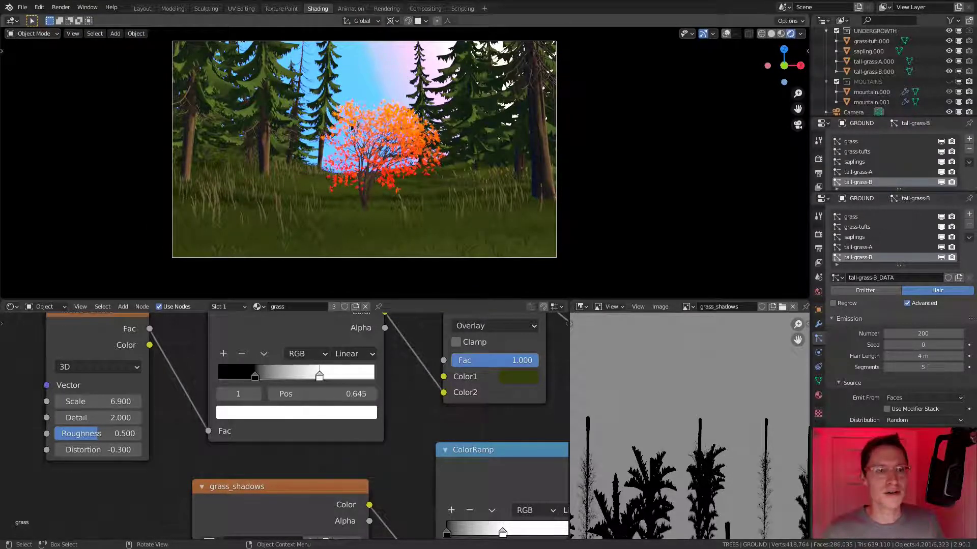
Render the autumn forest image from the Render menu and maximize the Render Result window.
left_click(61, 7)
left_click(76, 59)
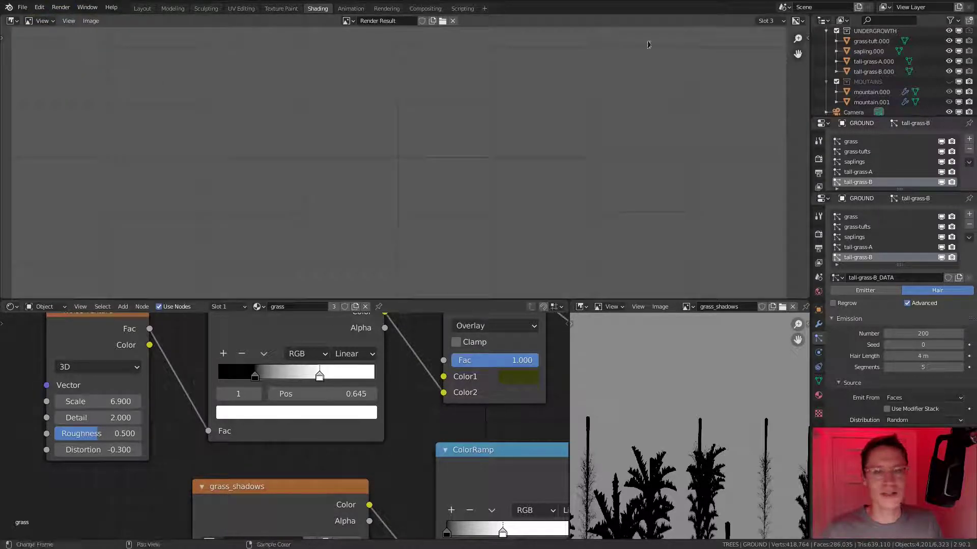
left_click(61, 10)
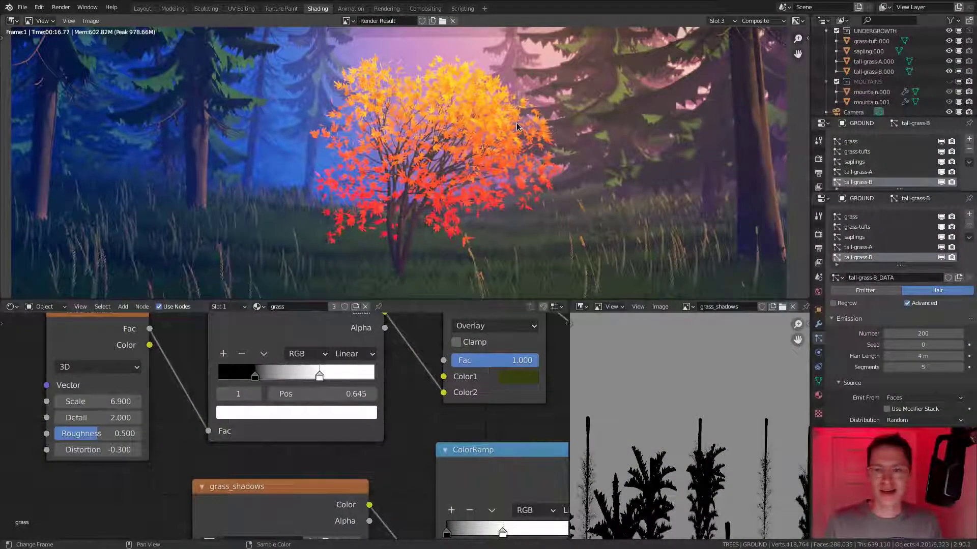
key("ctrl+space")
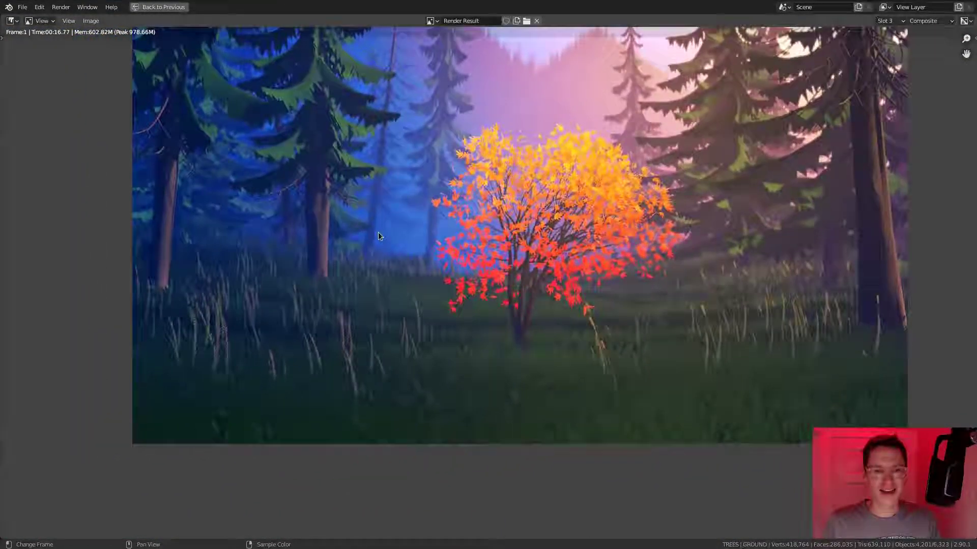
scroll(377, 234, "up", 3)
middle_click_drag(378, 236, 599, 240)
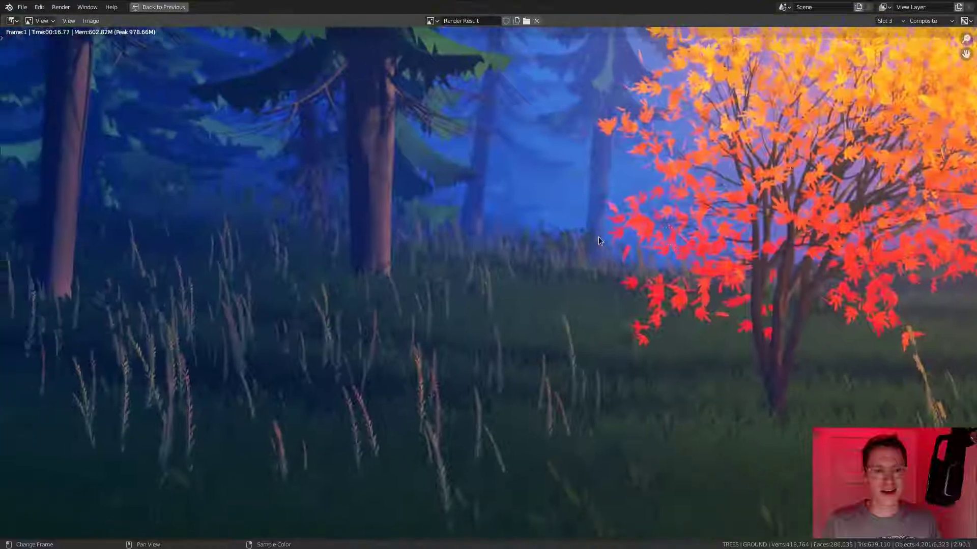
scroll(634, 212, "down", 2)
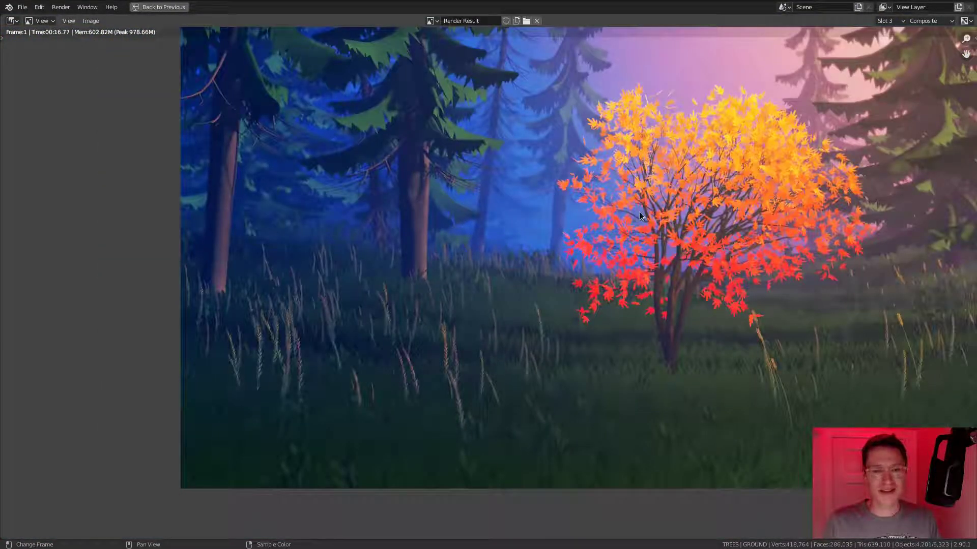
middle_click_drag(789, 228, 555, 244)
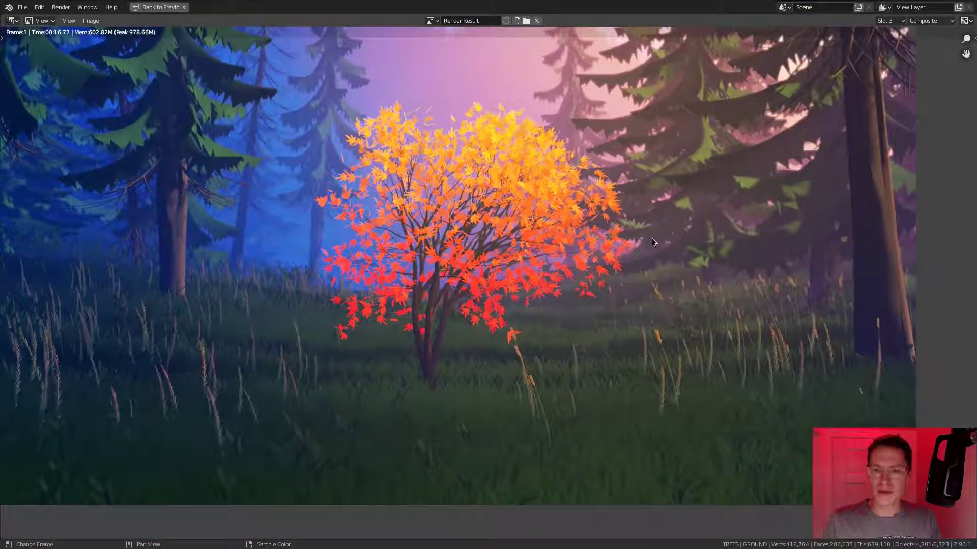
scroll(652, 238, "up", 1)
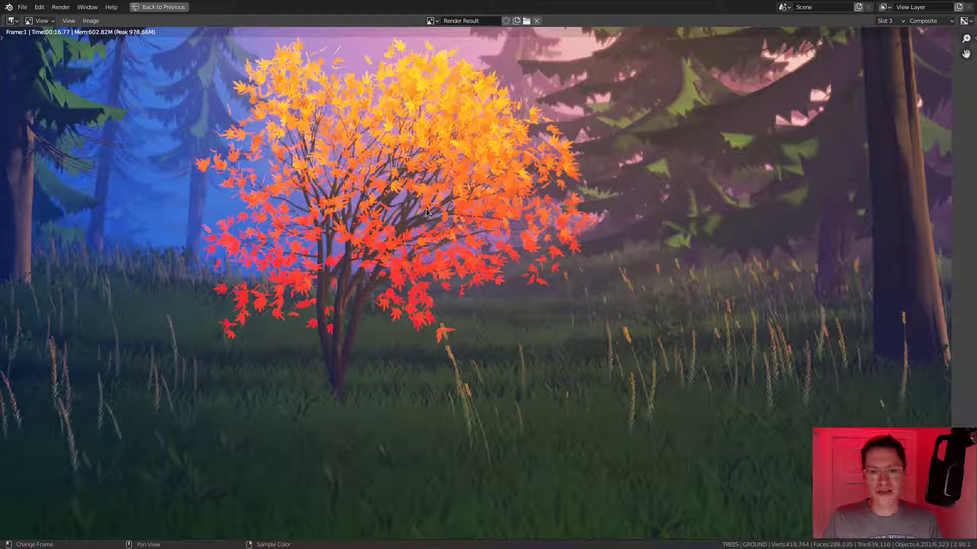
scroll(426, 208, "down", 5)
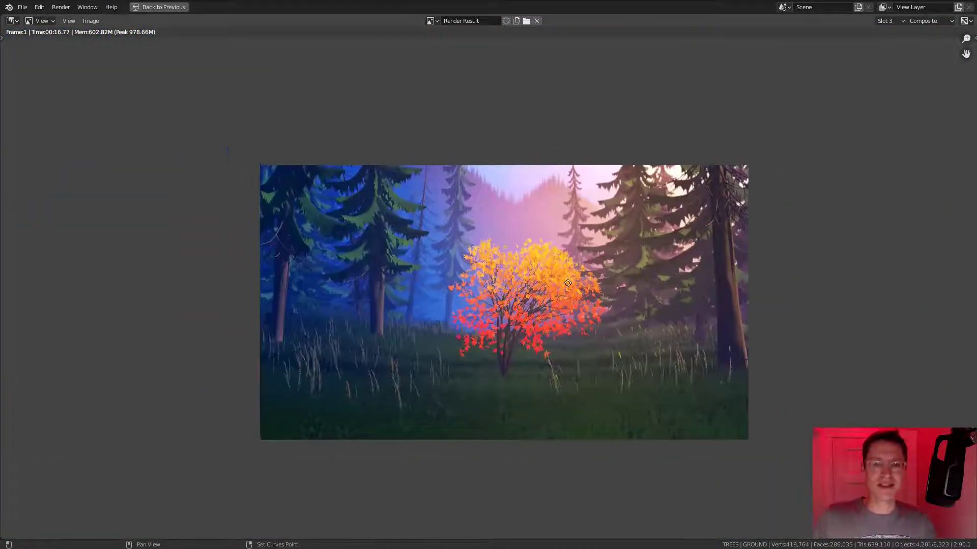
middle_click_drag(568, 283, 568, 286)
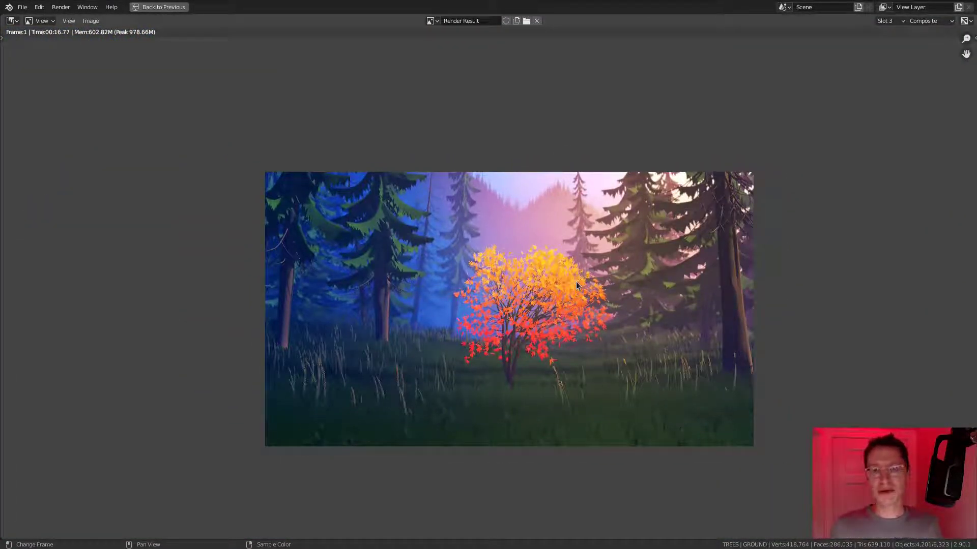